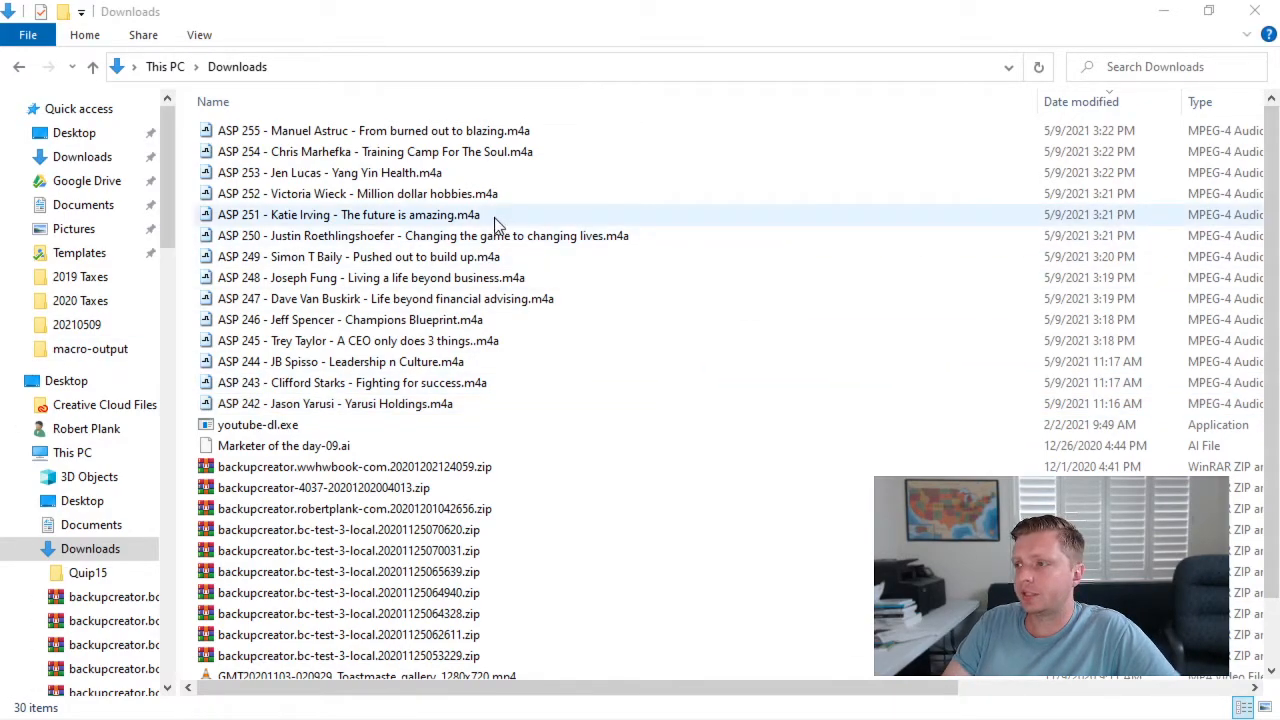
left_click(460, 222)
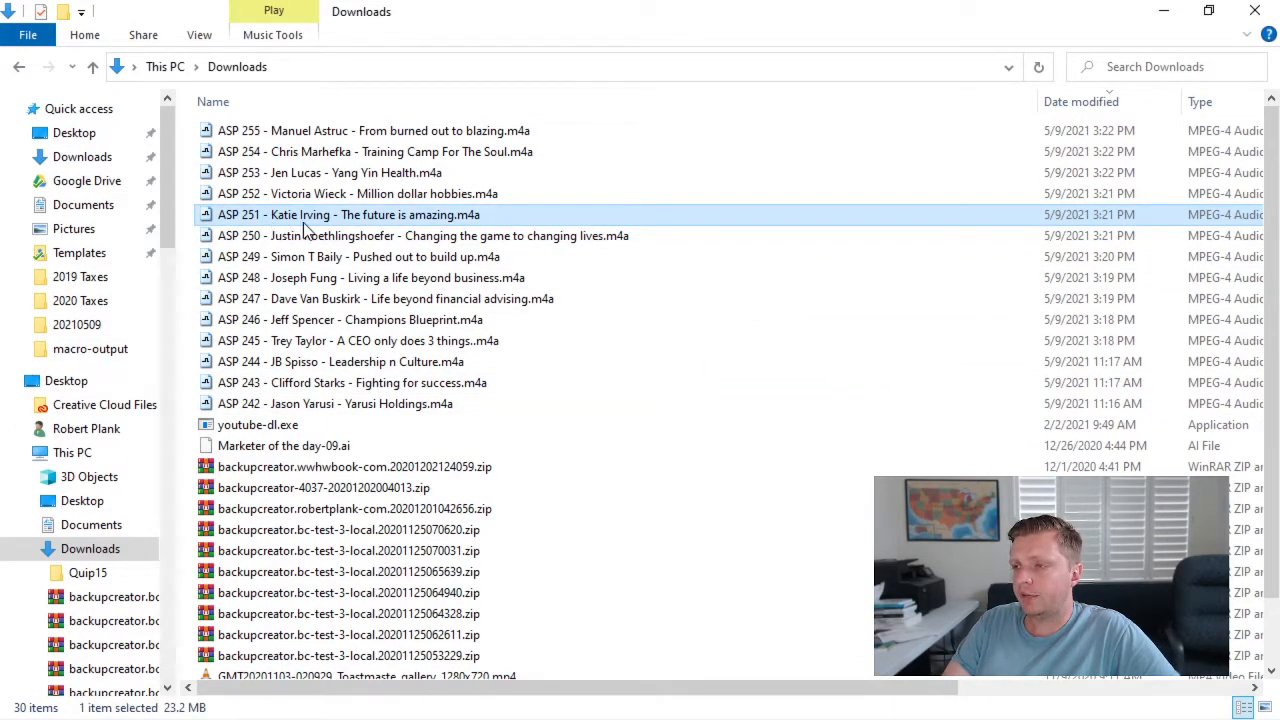
left_click(358, 238)
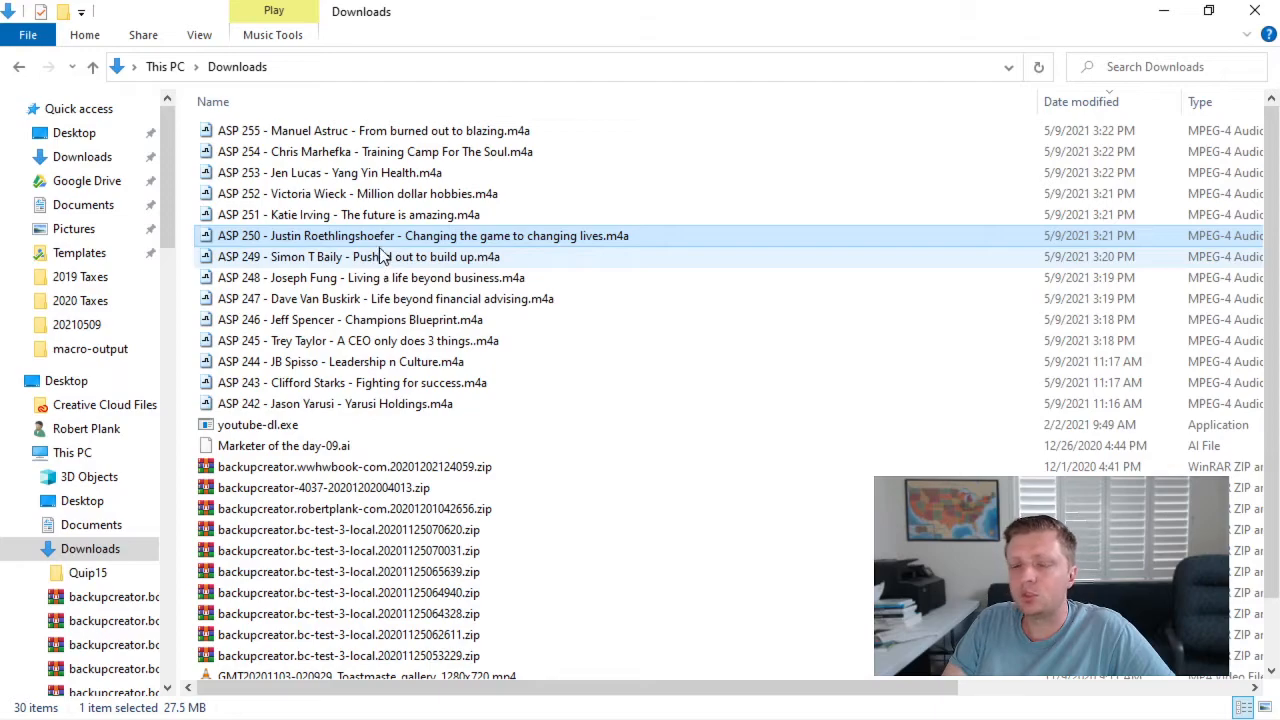
key("F2")
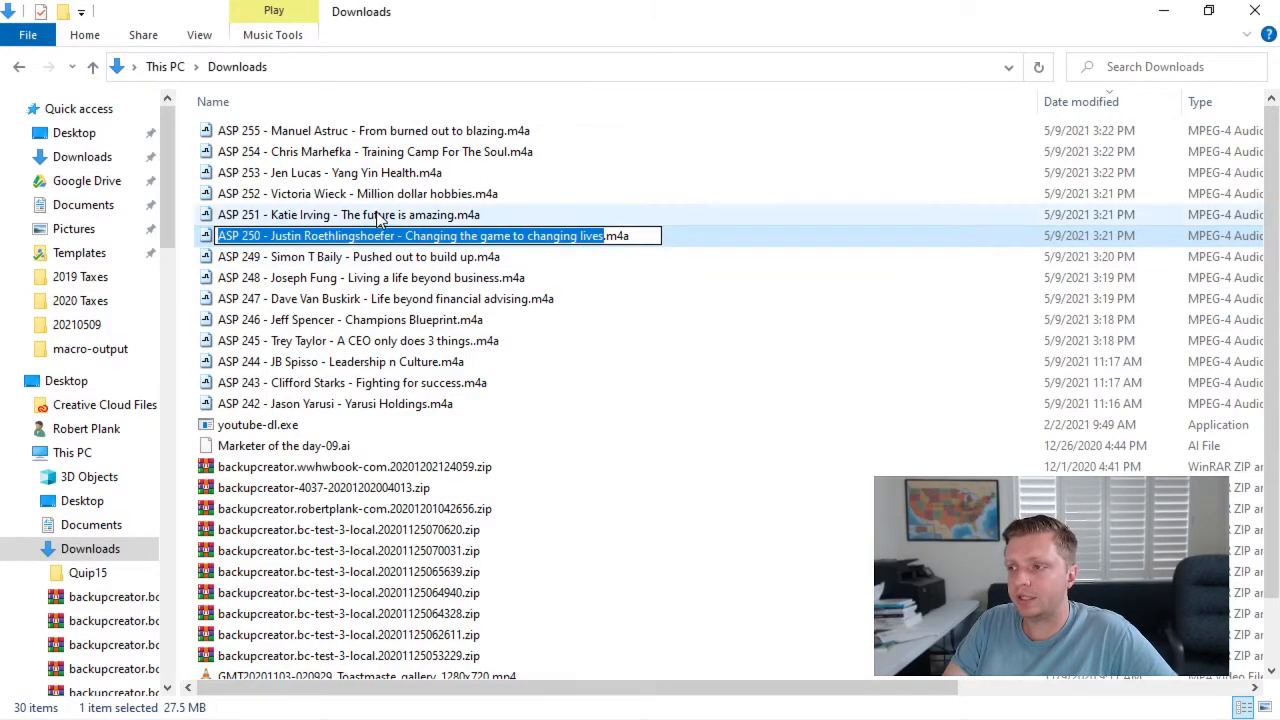
left_click(379, 216)
- Open the ASP 250 audio file's name for editing and copy the name without its extension
left_click(372, 235)
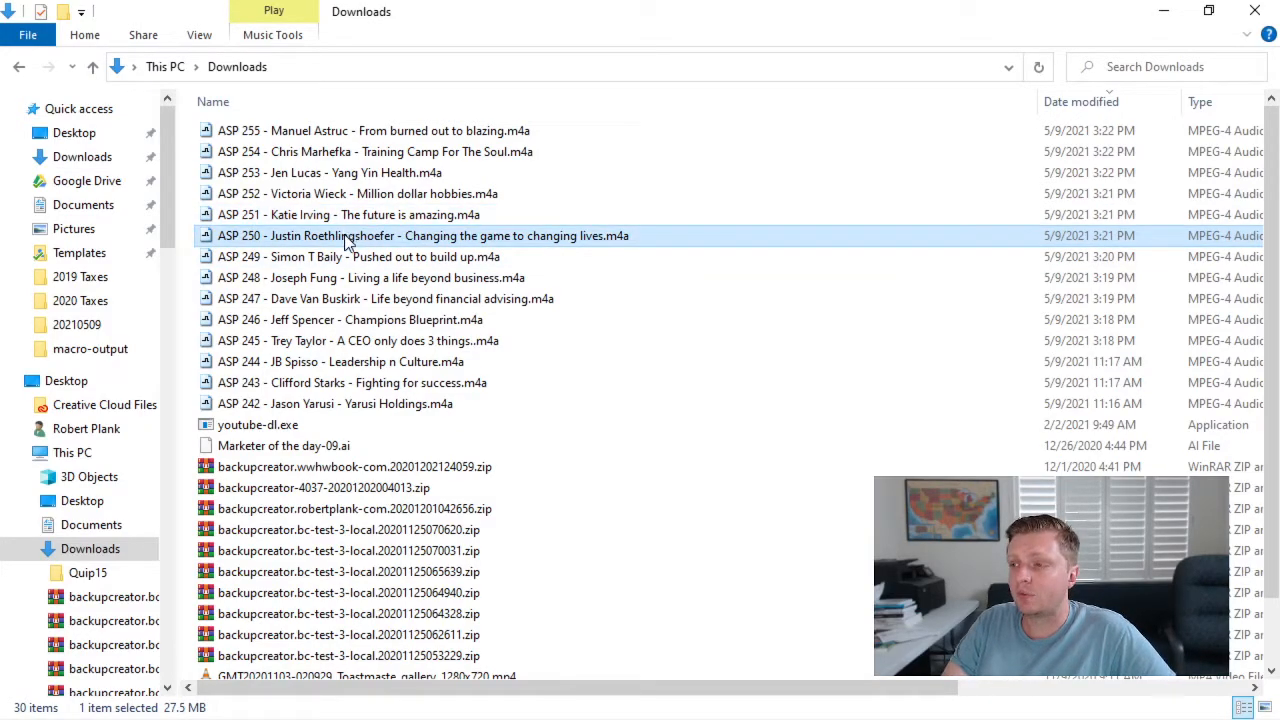
right_click(338, 238)
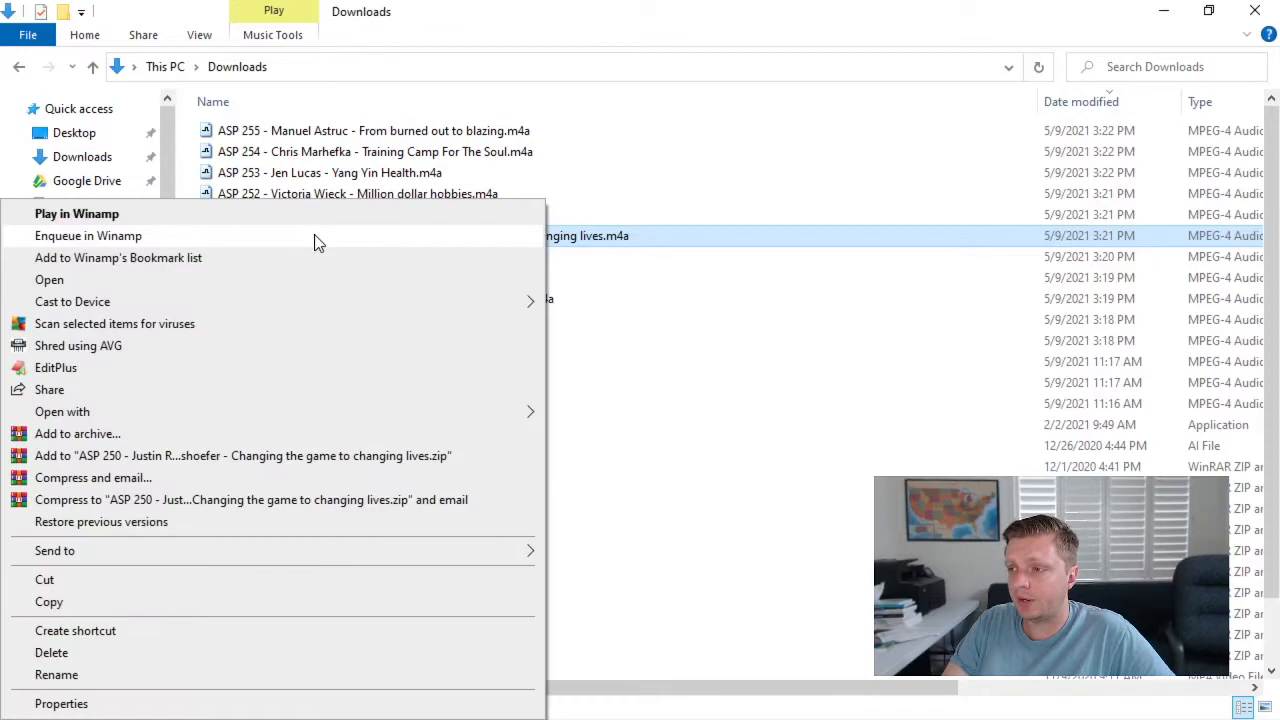
left_click(40, 677)
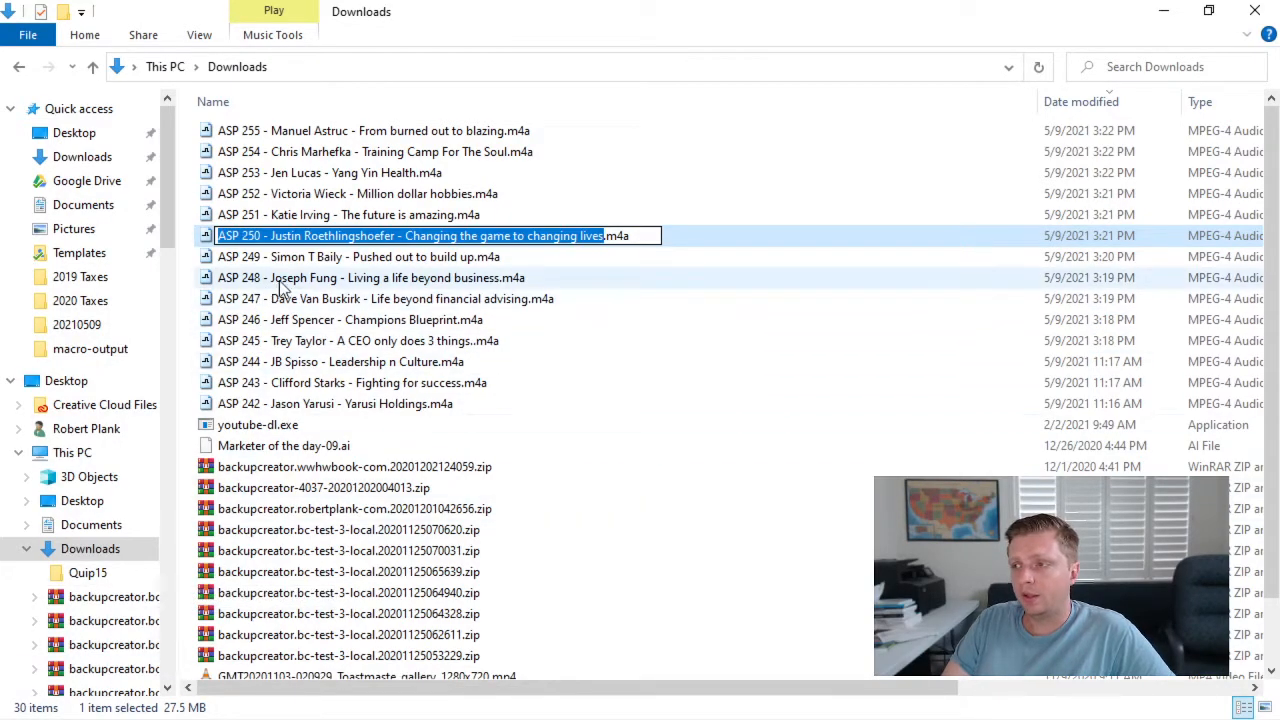
right_click(304, 242)
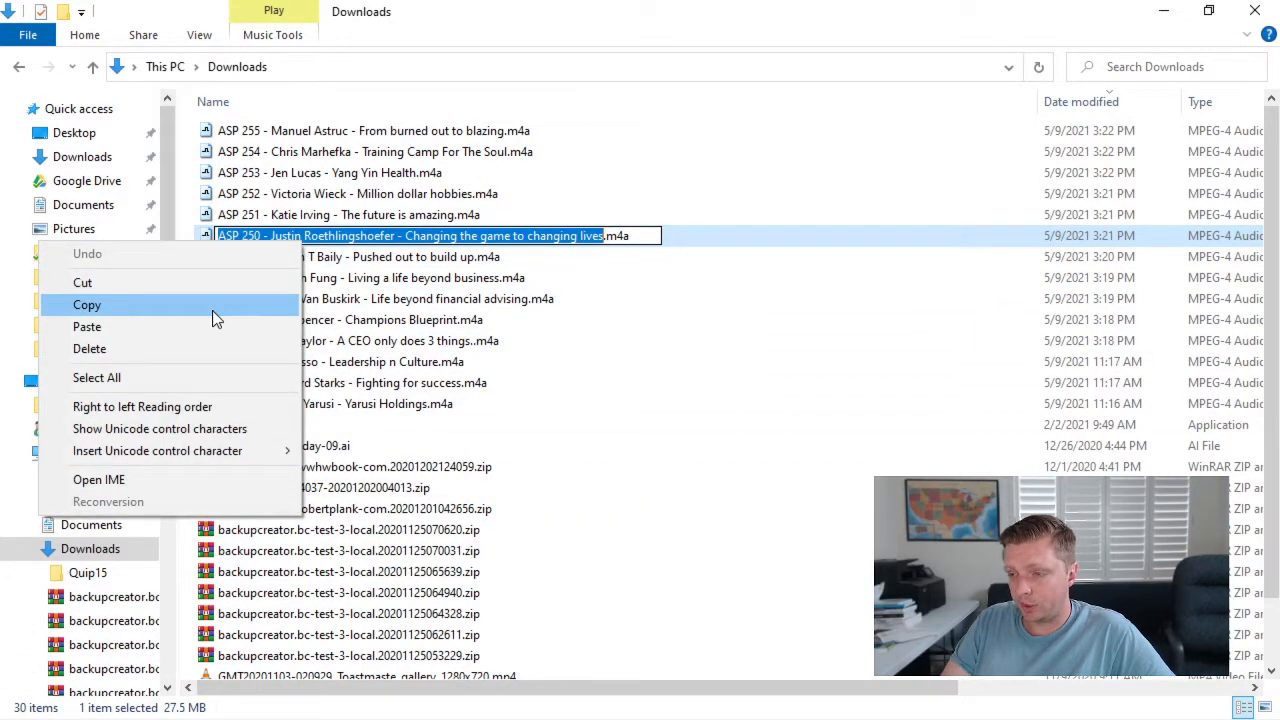
left_click(212, 310)
left_click(255, 172)
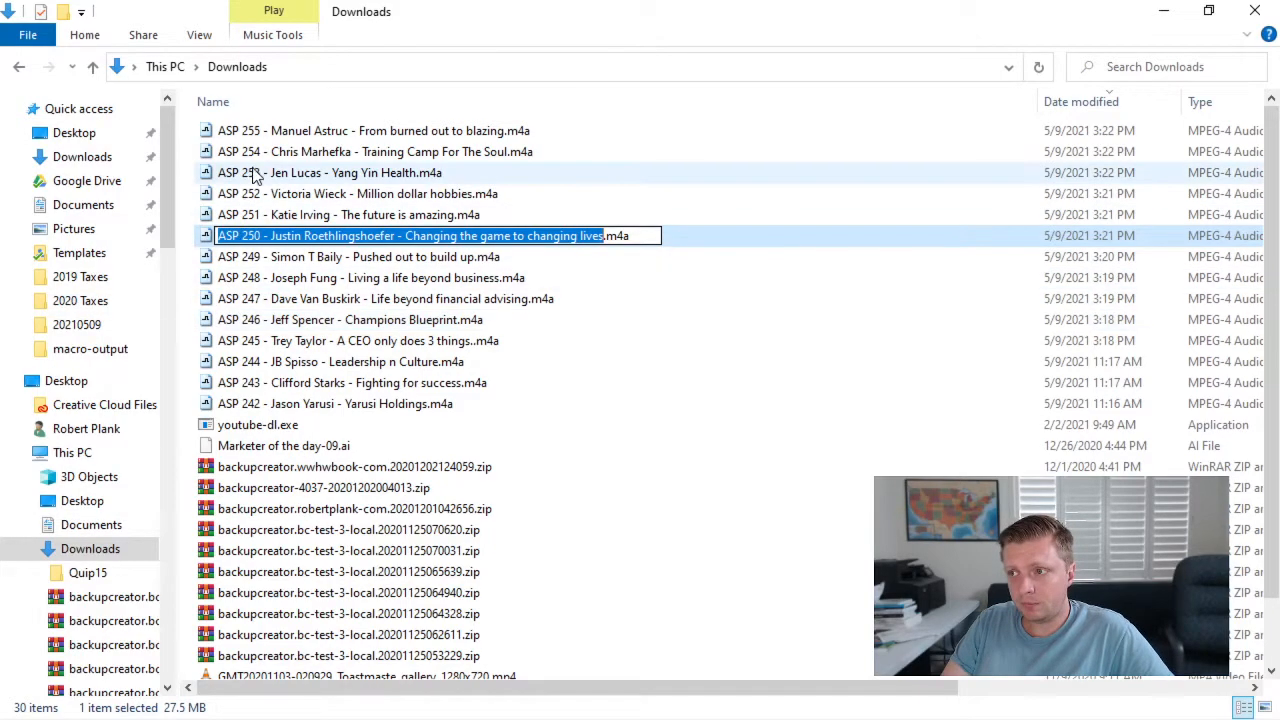
left_click(300, 240)
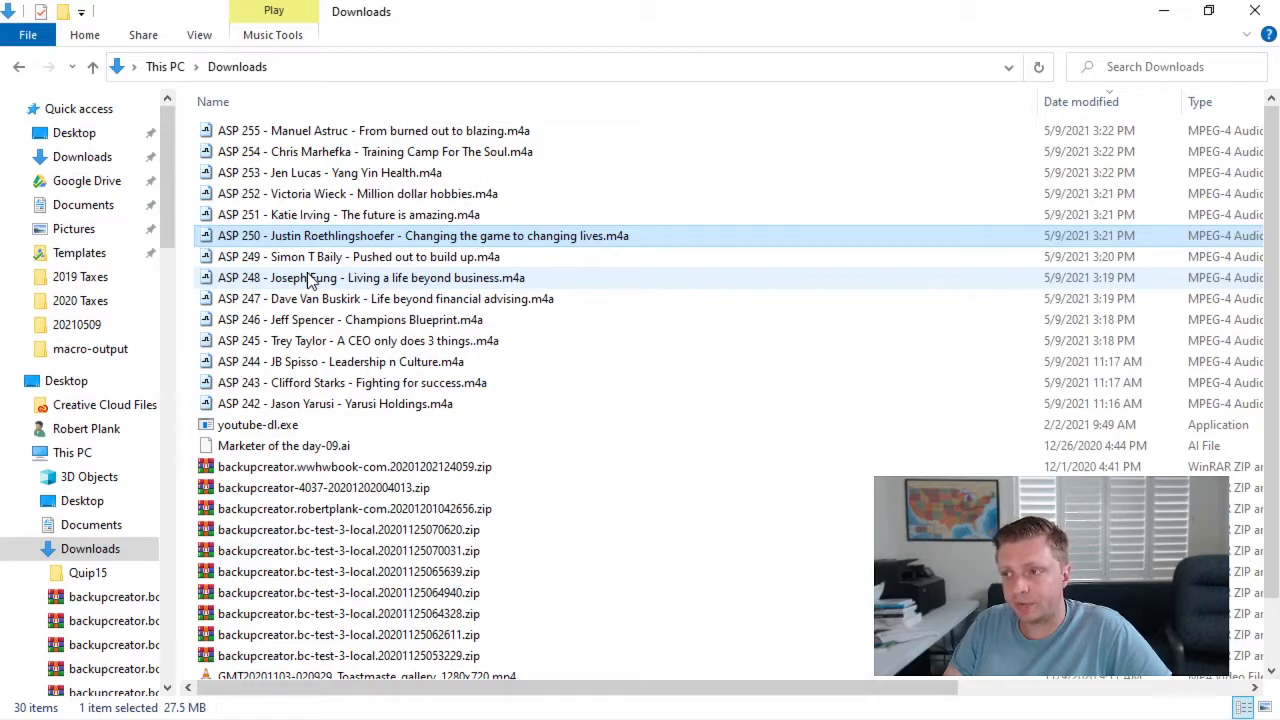
key("F2")
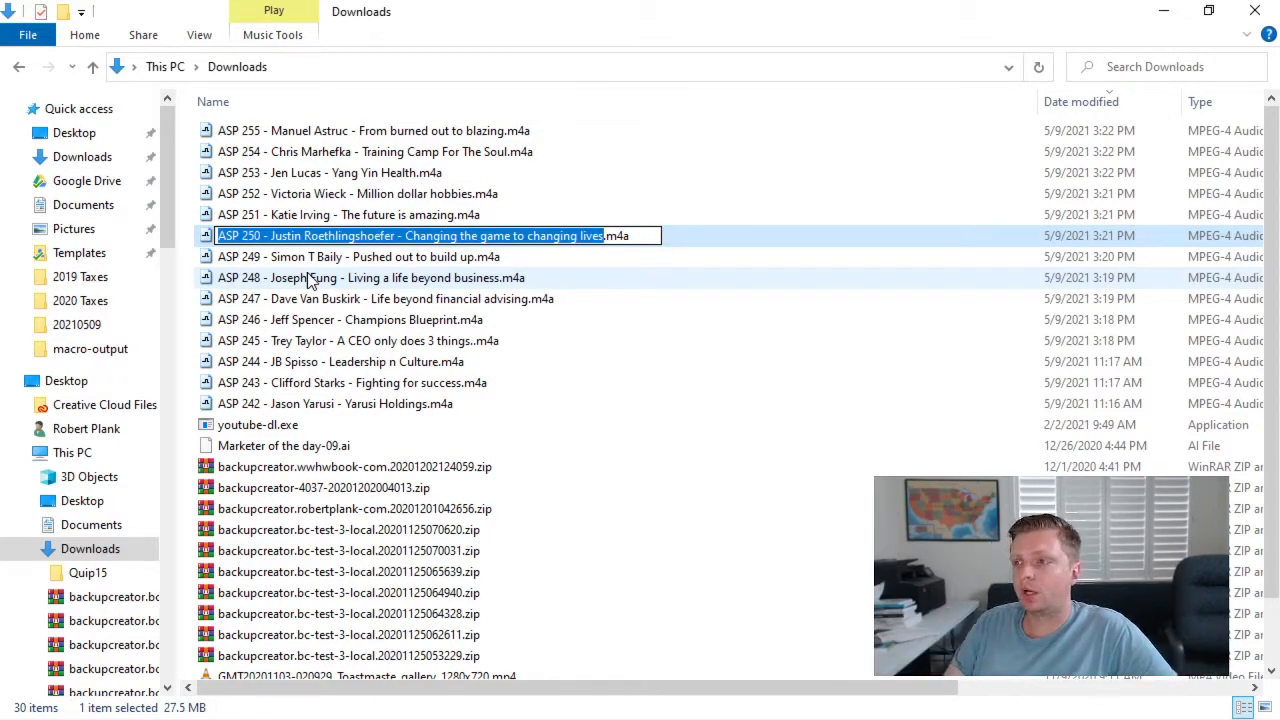
left_click(300, 218)
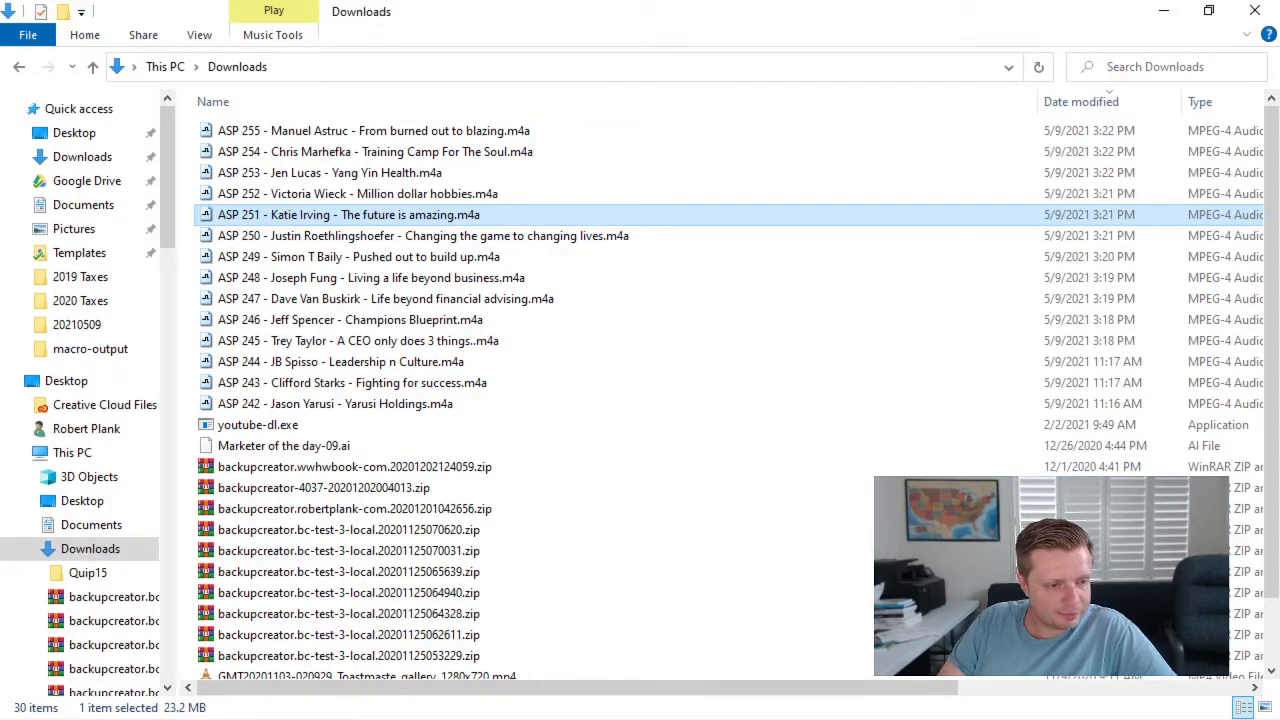
left_click(87, 554)
left_click(87, 564)
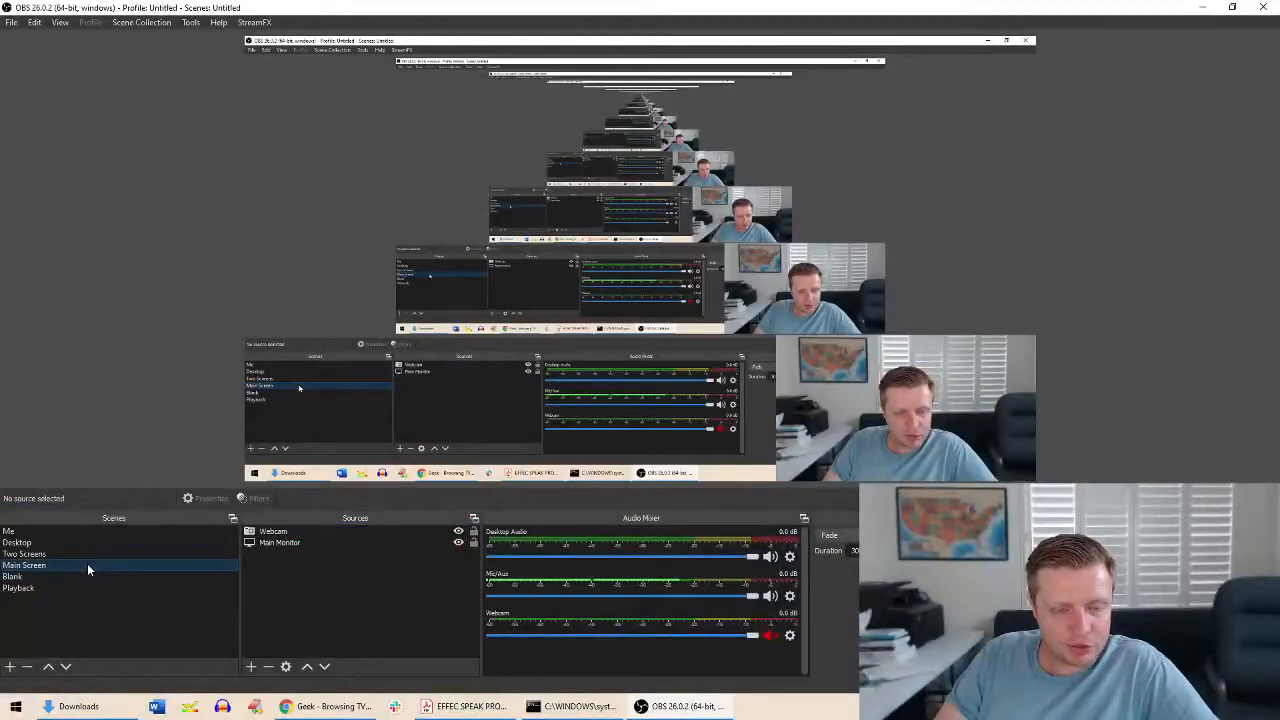
left_click(15, 710)
left_click(15, 710)
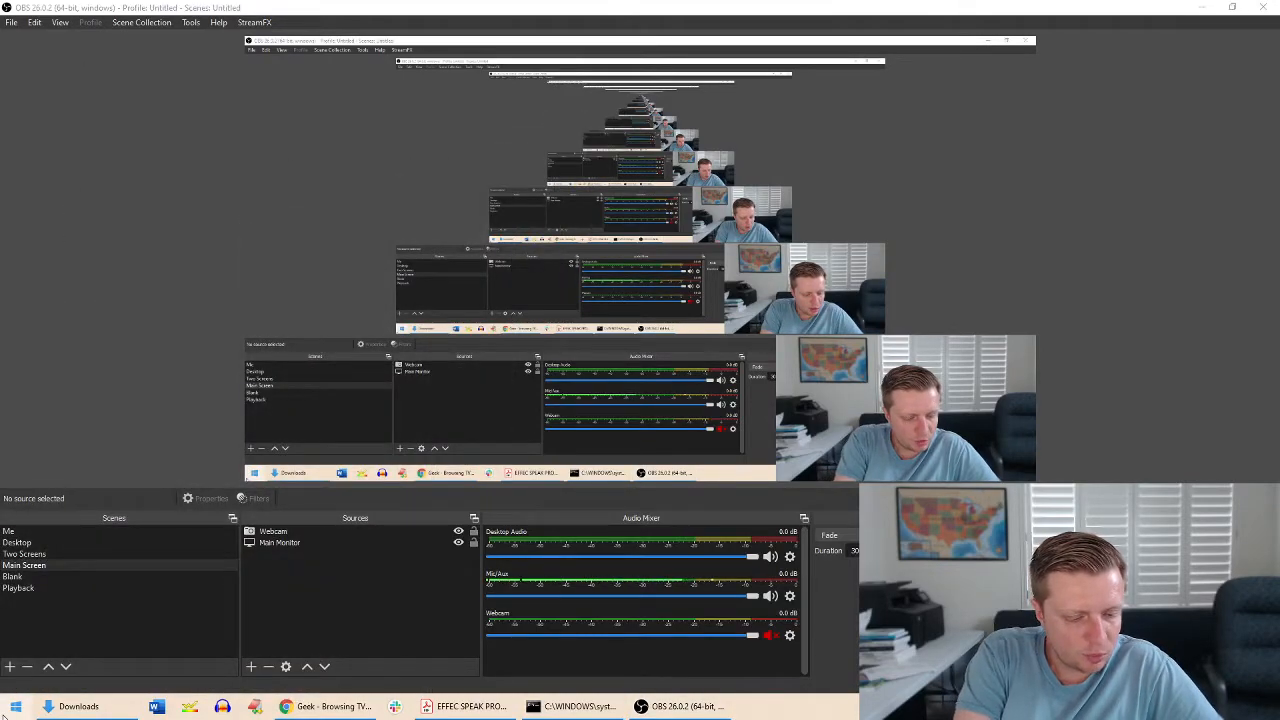
- Open a Command Prompt by running cmd and place its window over the Downloads folder
key("super+r")
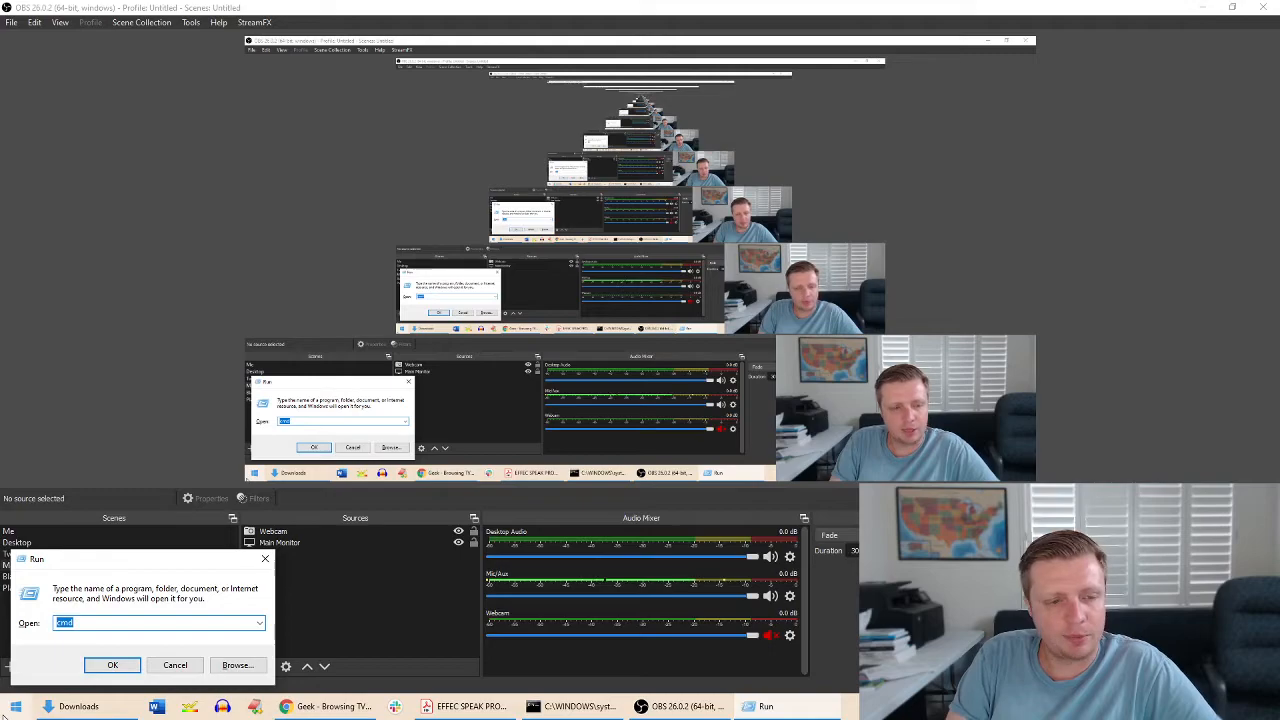
type("cmd")
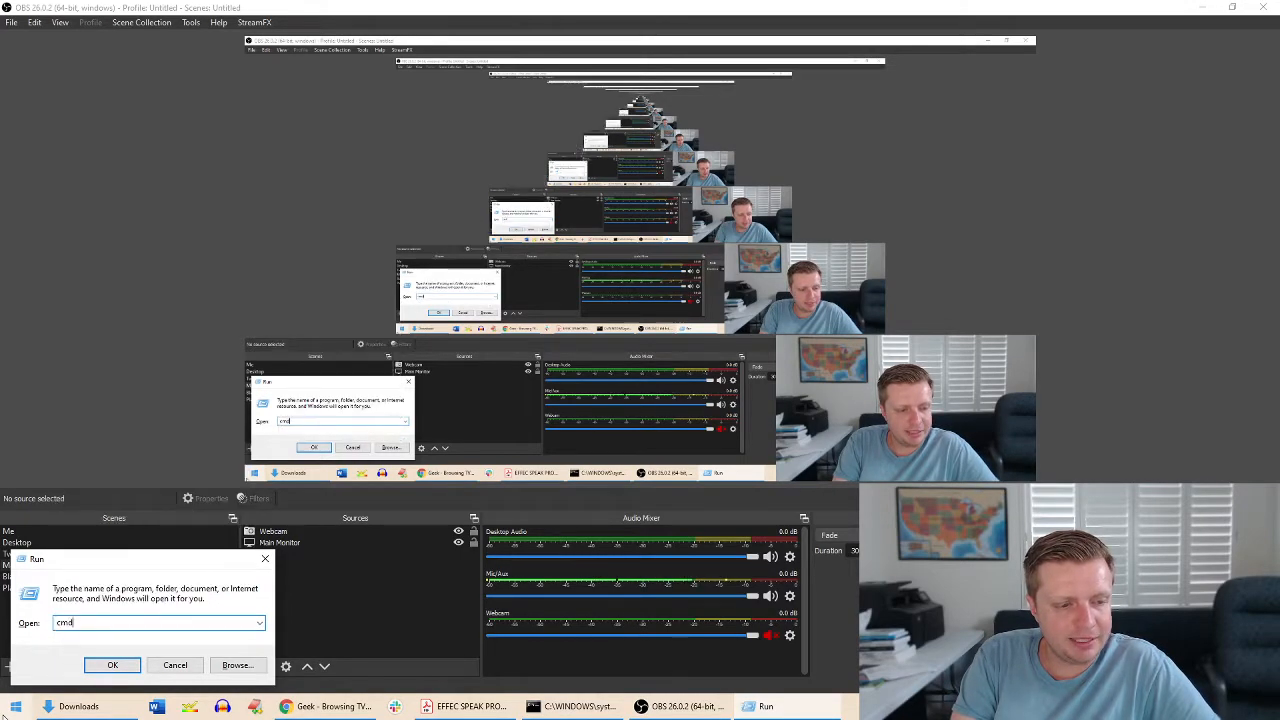
key("Return")
left_click_drag(219, 51, 1279, 104)
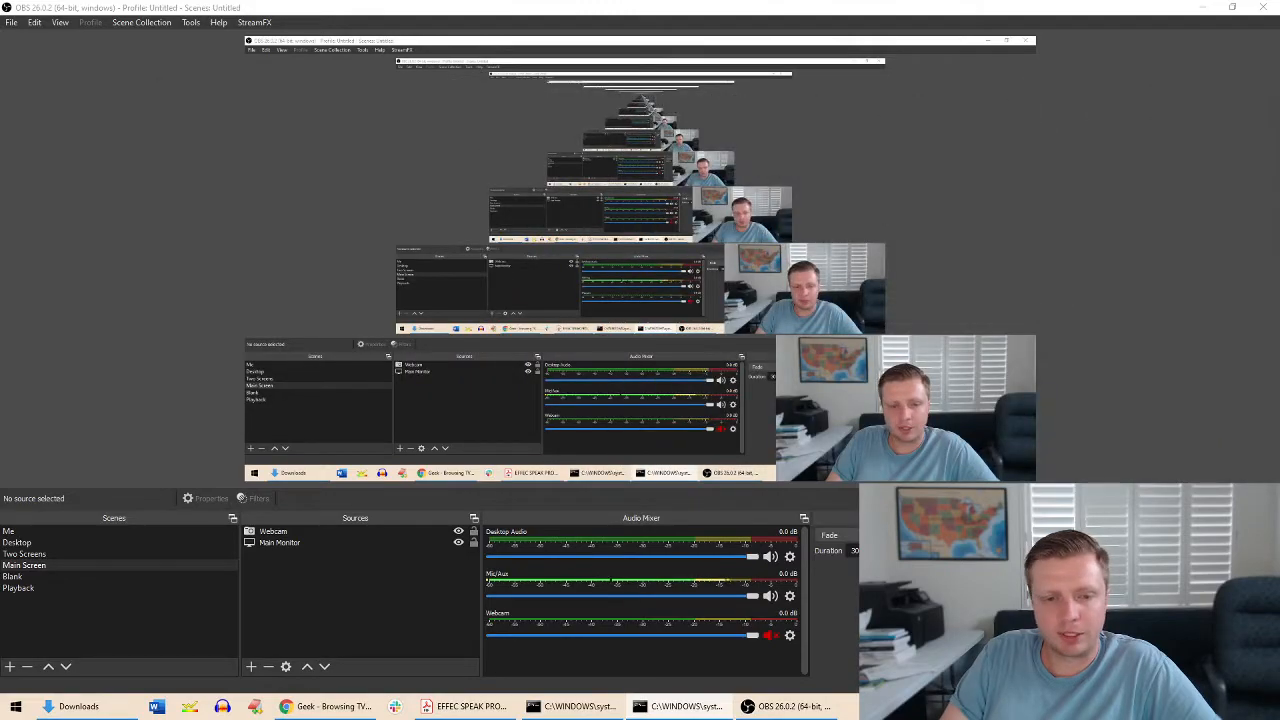
left_click(30, 545)
left_click_drag(118, 108, 192, 63)
- Switch the Command Prompt to the D: drive and change to the Downloads directory
type("d:")
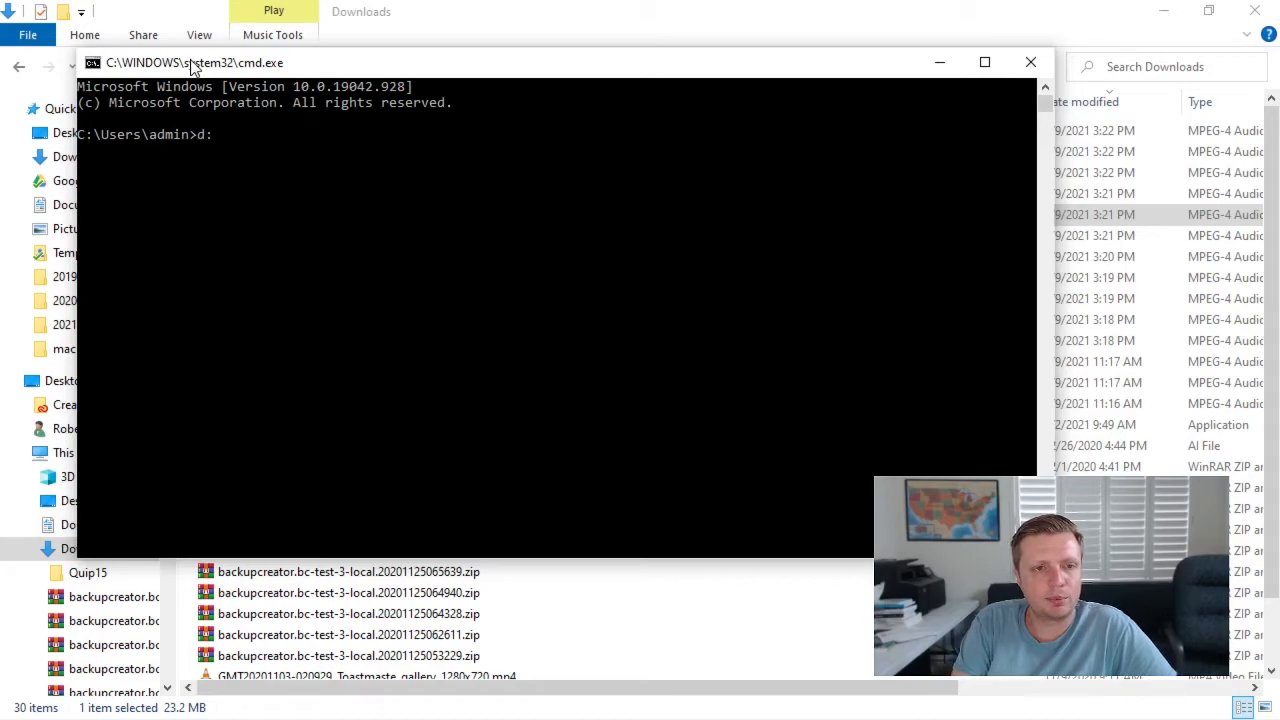
key("Return")
type("cd Downloads")
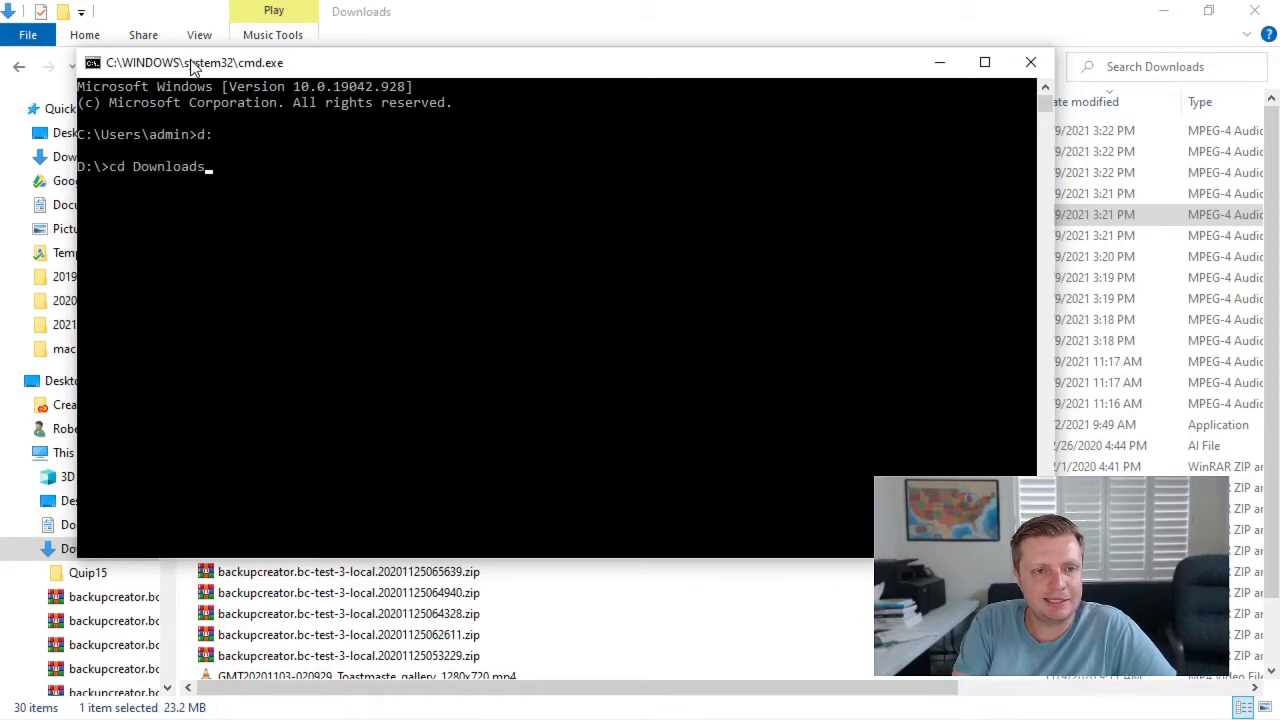
key("Return")
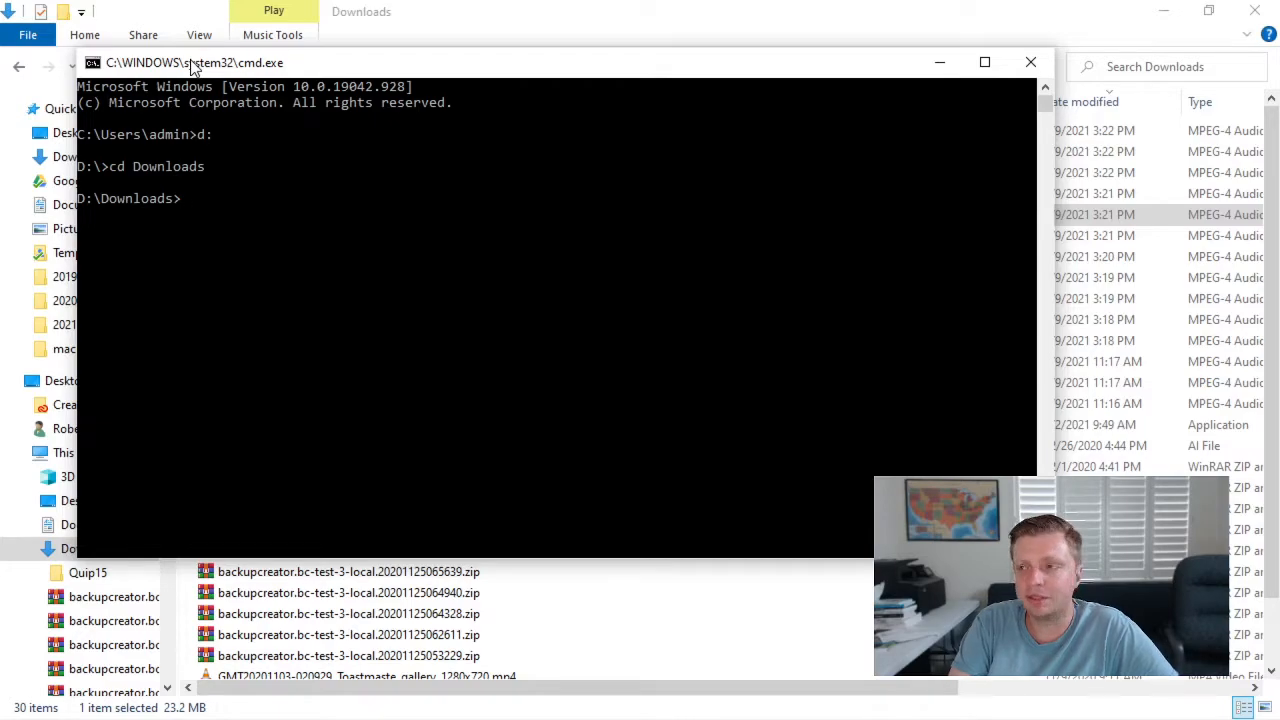
- List the Downloads directory with dir, and list it again as bare file names with dir /b
type("dir")
key("Return")
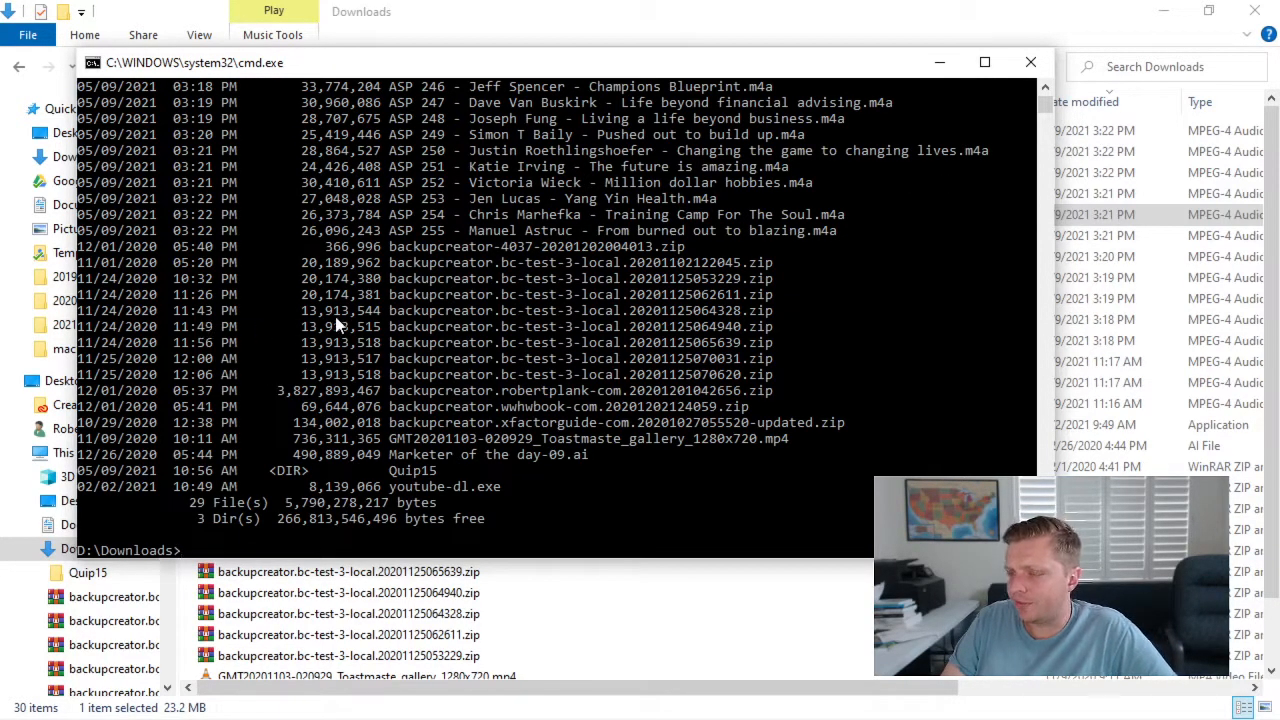
scroll(571, 466, "down", 4)
scroll(573, 467, "up", 4)
scroll(573, 467, "down", 1)
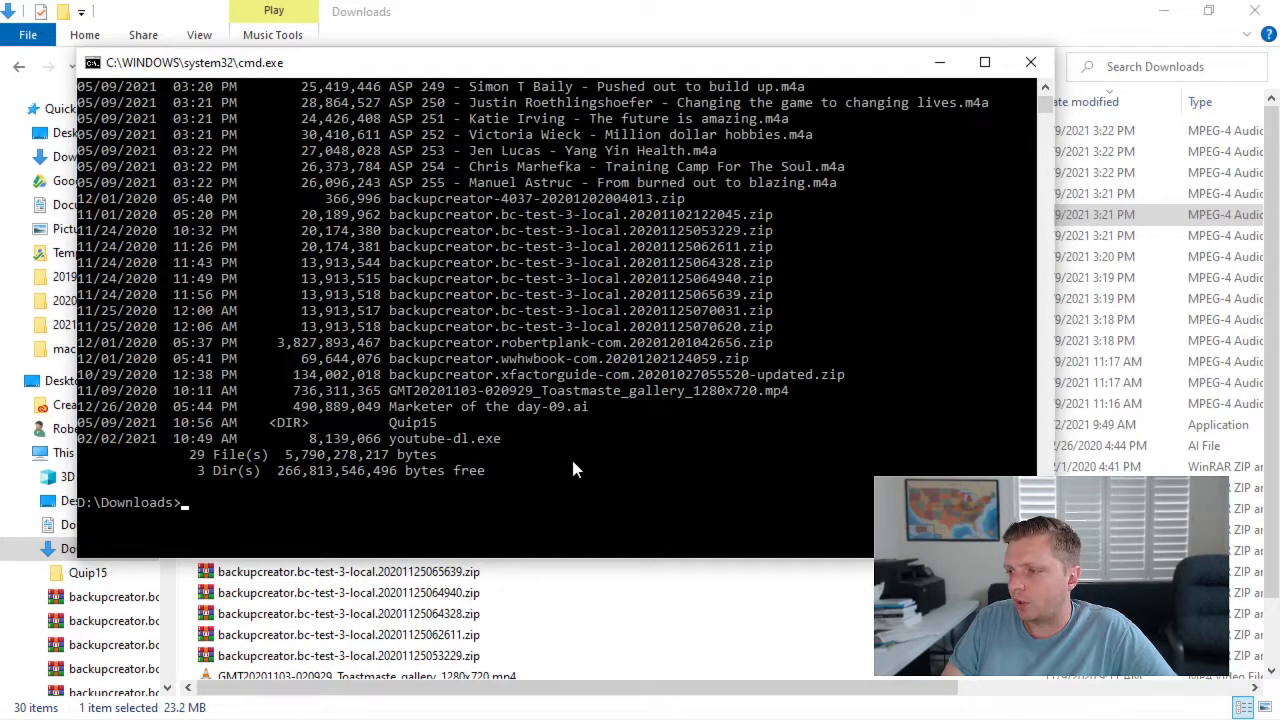
type("dir /b")
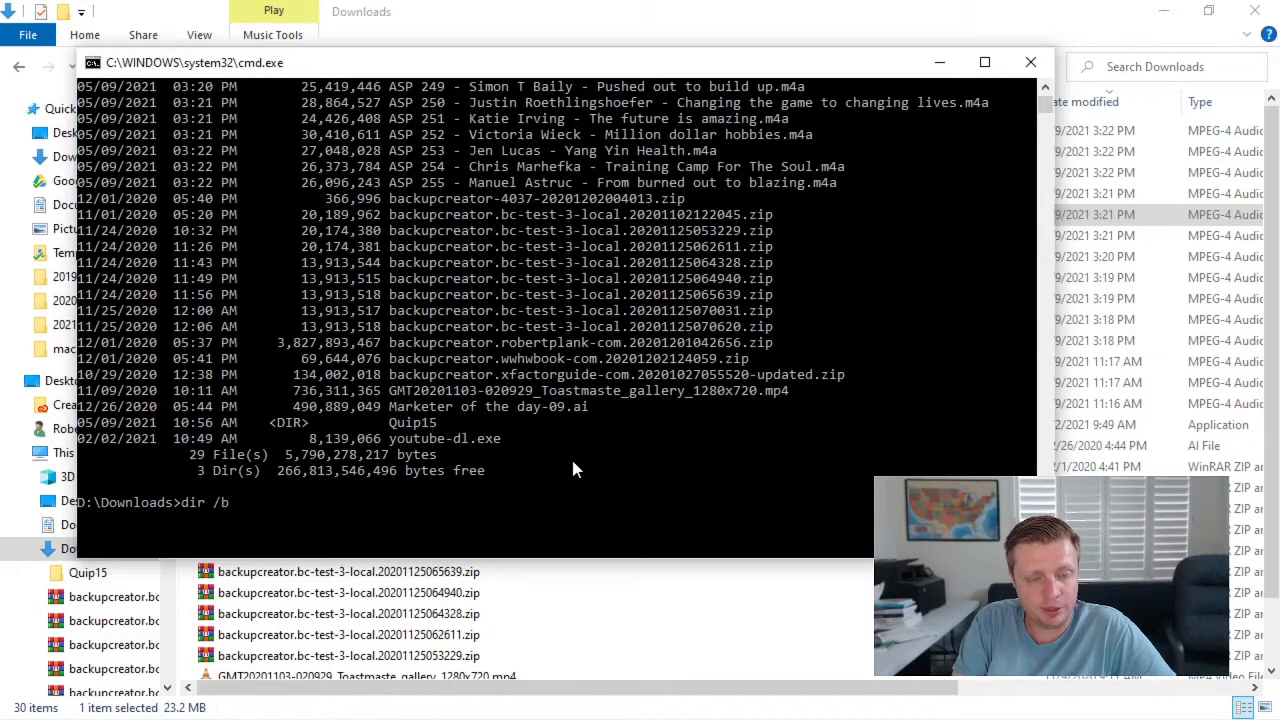
key("Return")
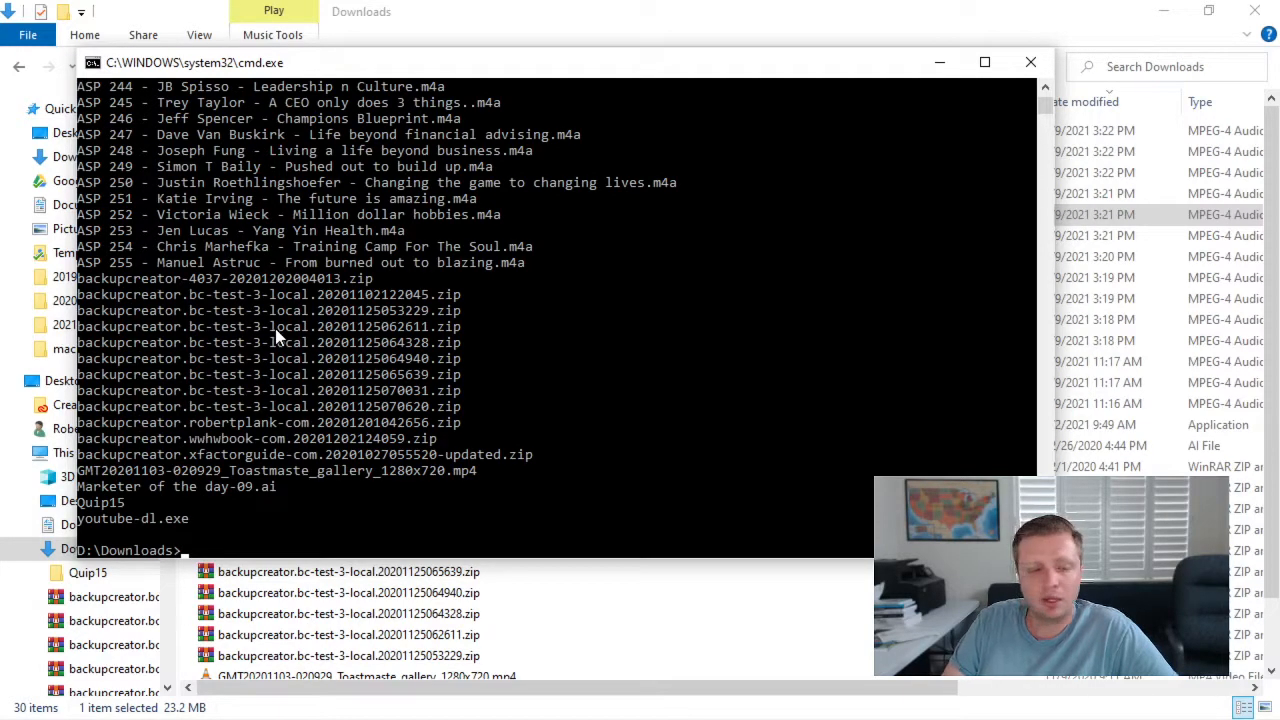
- Save the bare file listing to a text file with dir /b > list.txt and close the Command Prompt
type("dir /b > ")
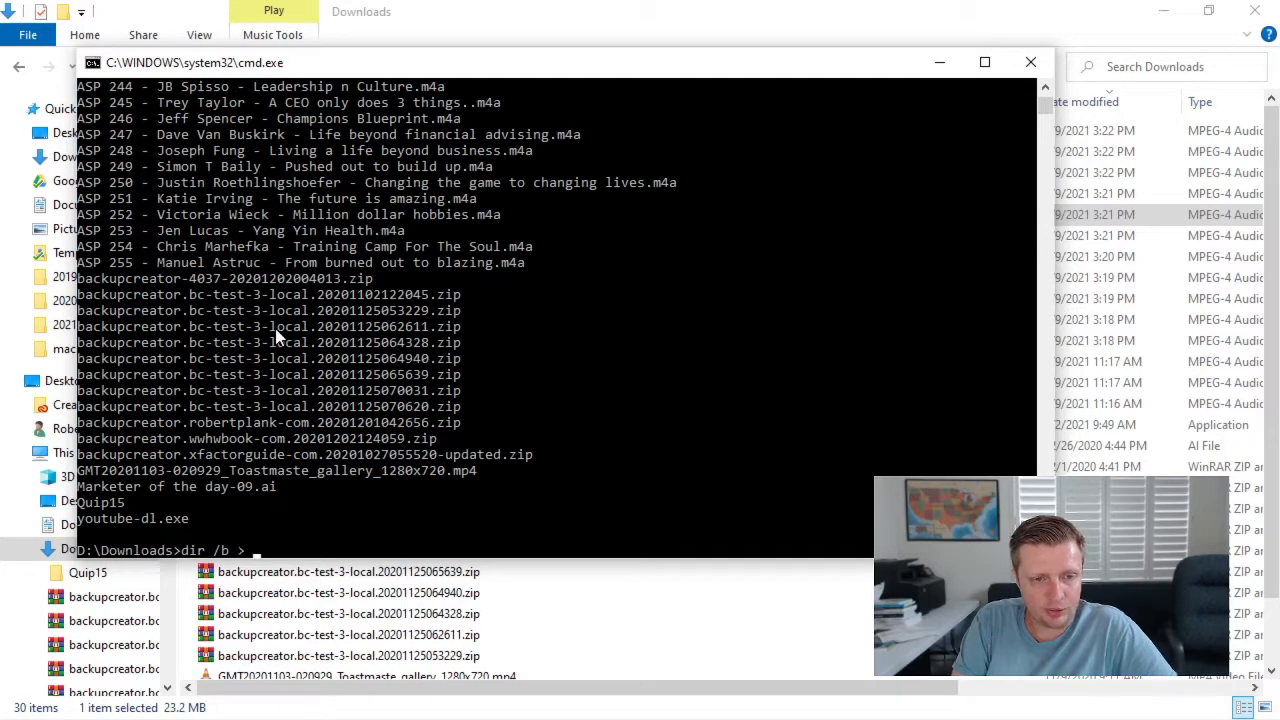
type("l")
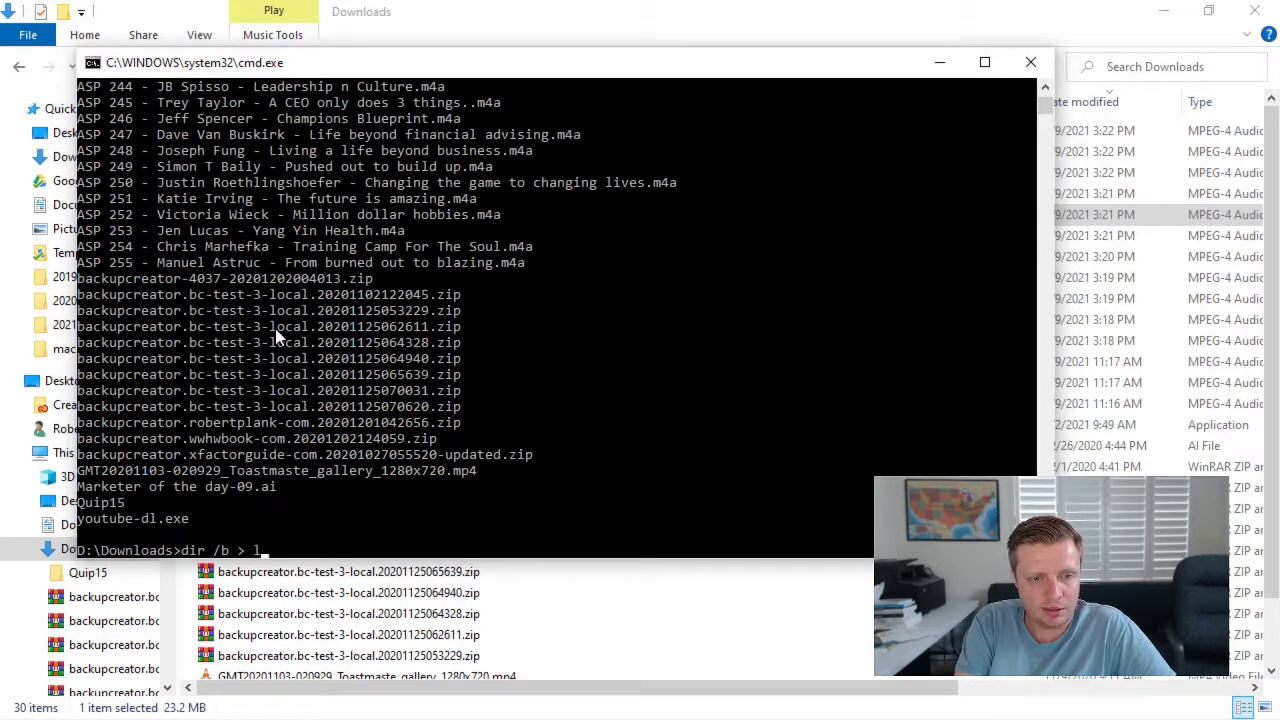
type("ist.txt")
key("Return")
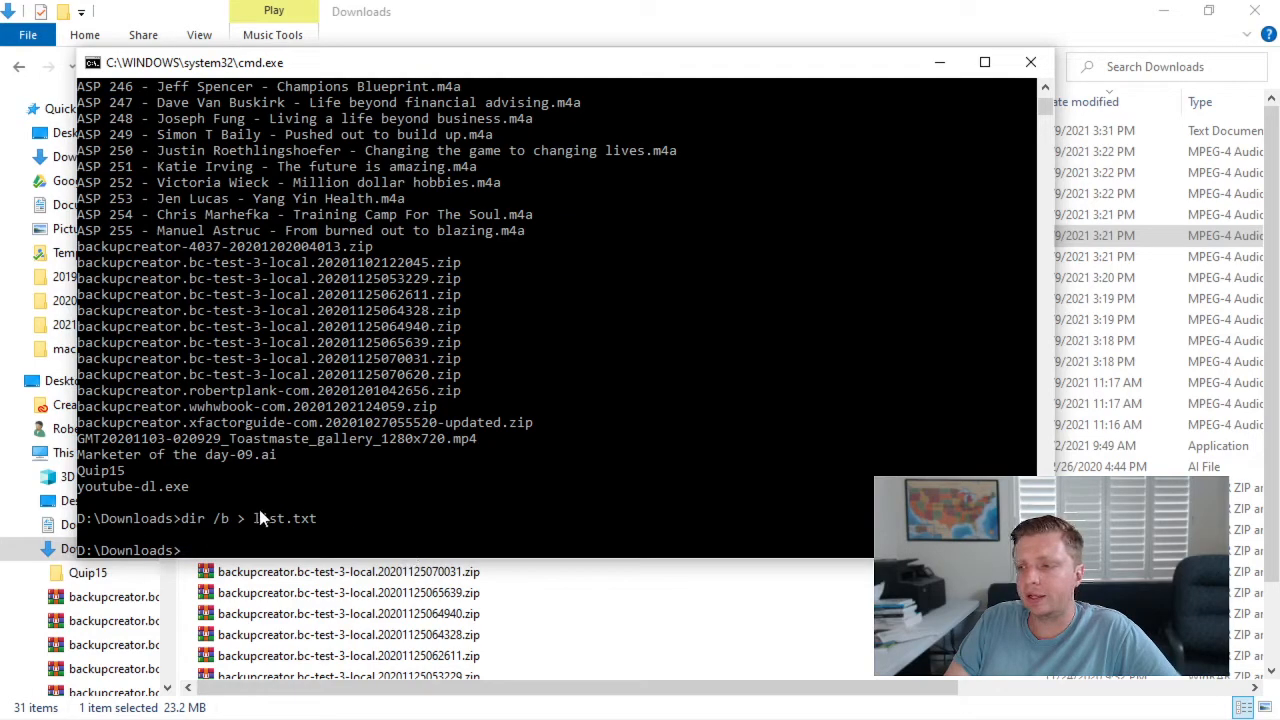
left_click(1033, 63)
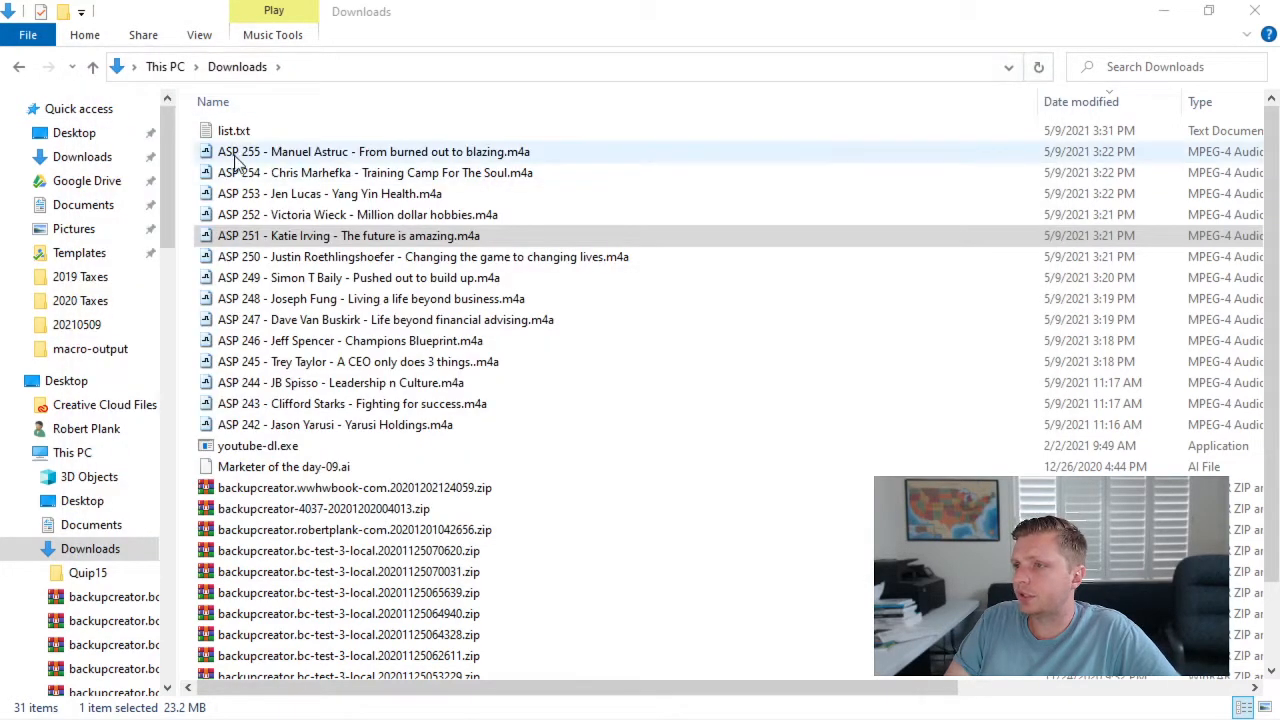
- Open list.txt in Notepad, examine the ASP 242 to ASP 255 file names, and close it
double_click(240, 131)
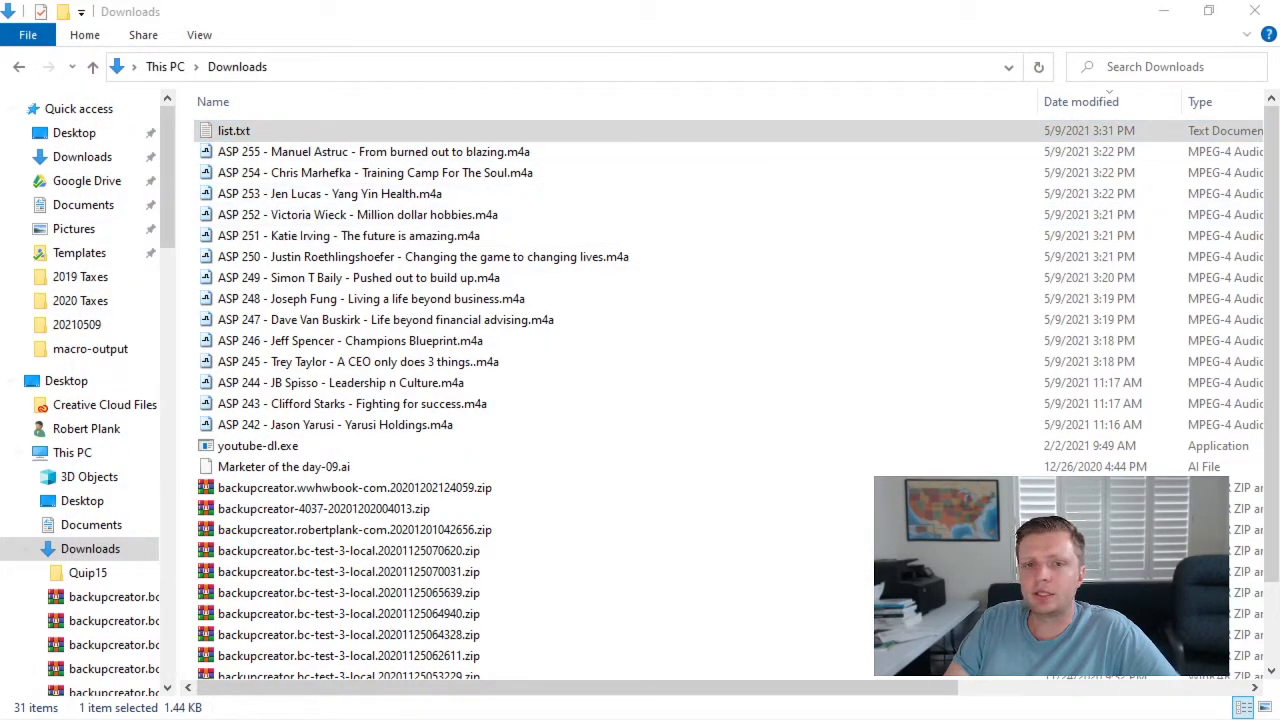
left_click_drag(631, 50, 668, 31)
left_click_drag(588, 131, 609, 440)
left_click(615, 473)
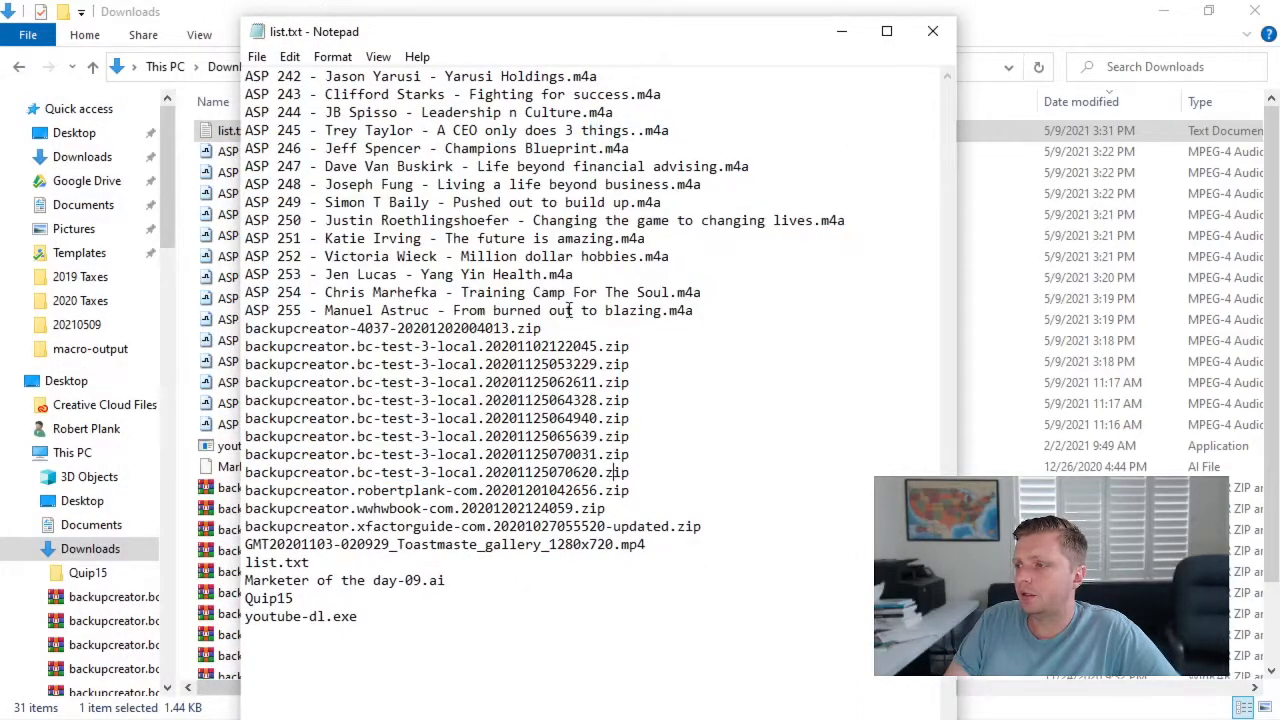
left_click_drag(743, 309, 214, 78)
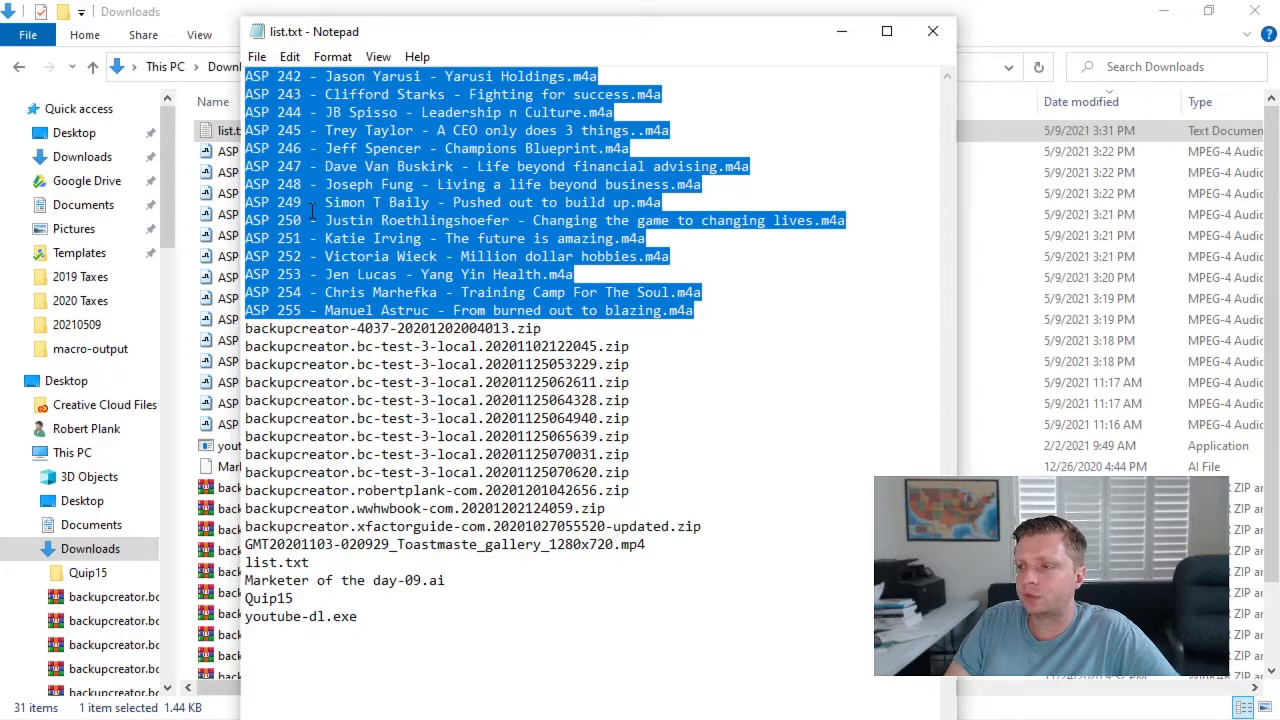
left_click(600, 277)
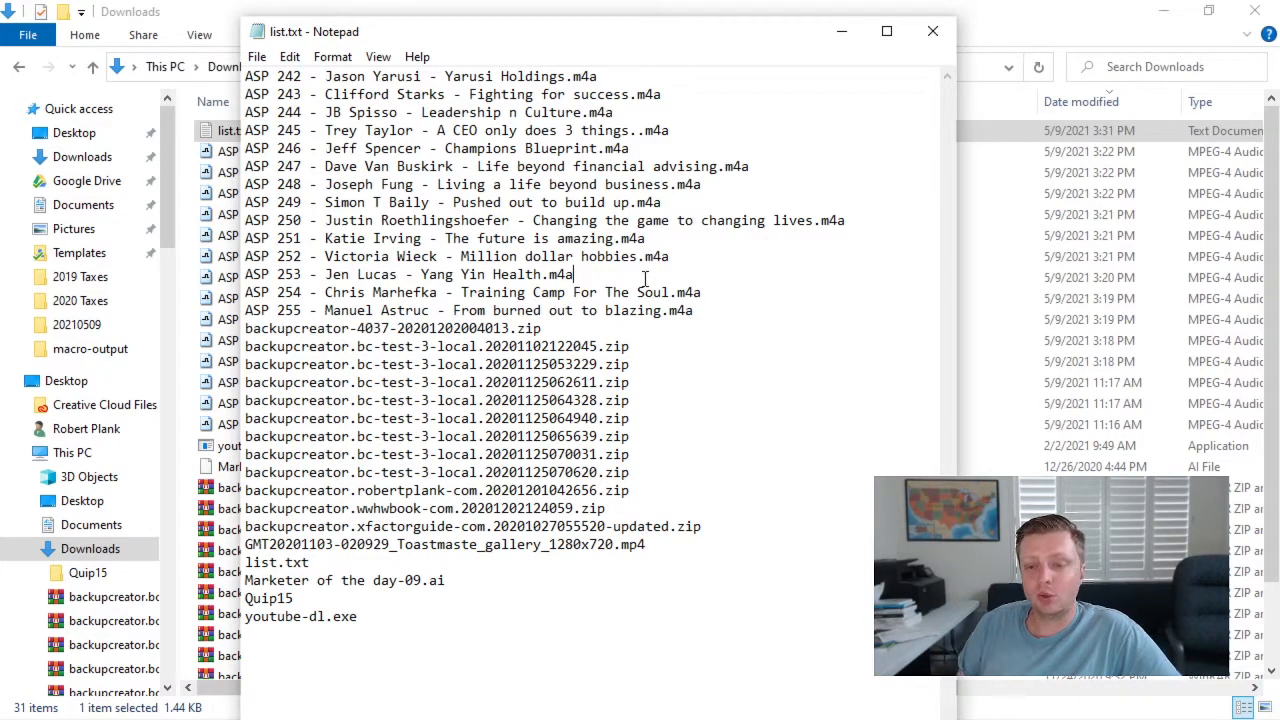
left_click(934, 33)
right_click(315, 131)
key("m")
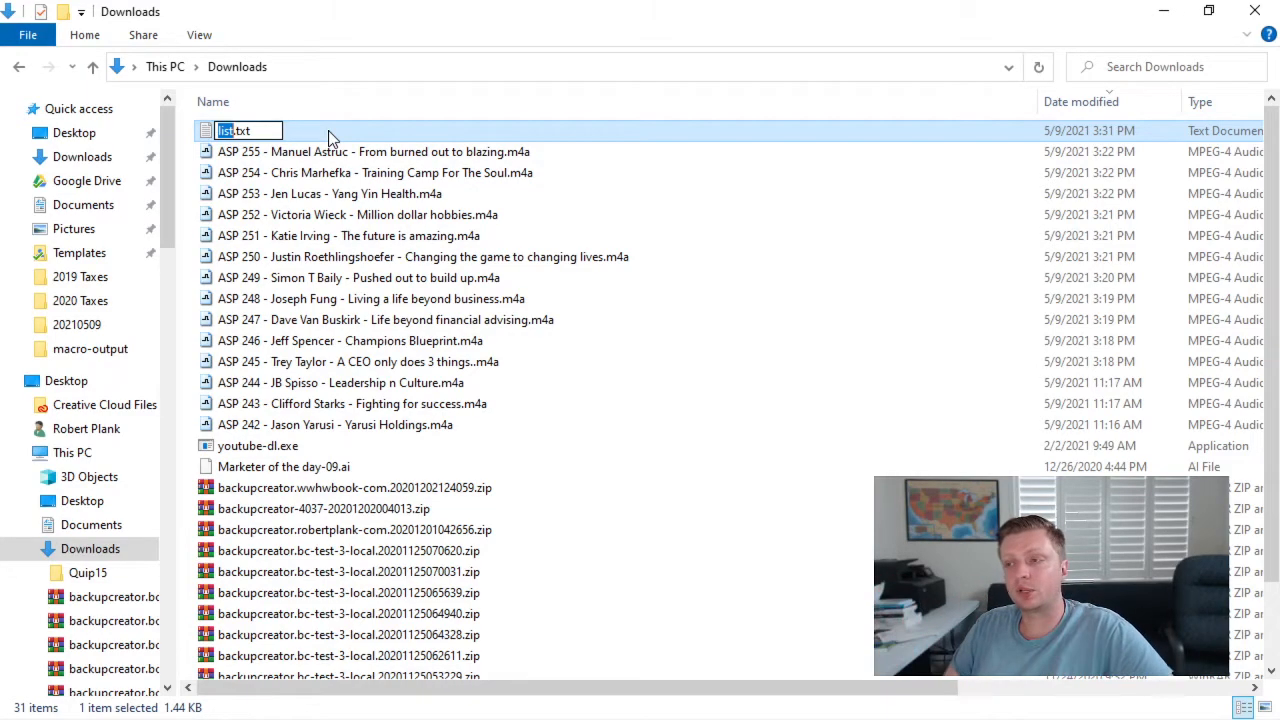
left_click(330, 158)
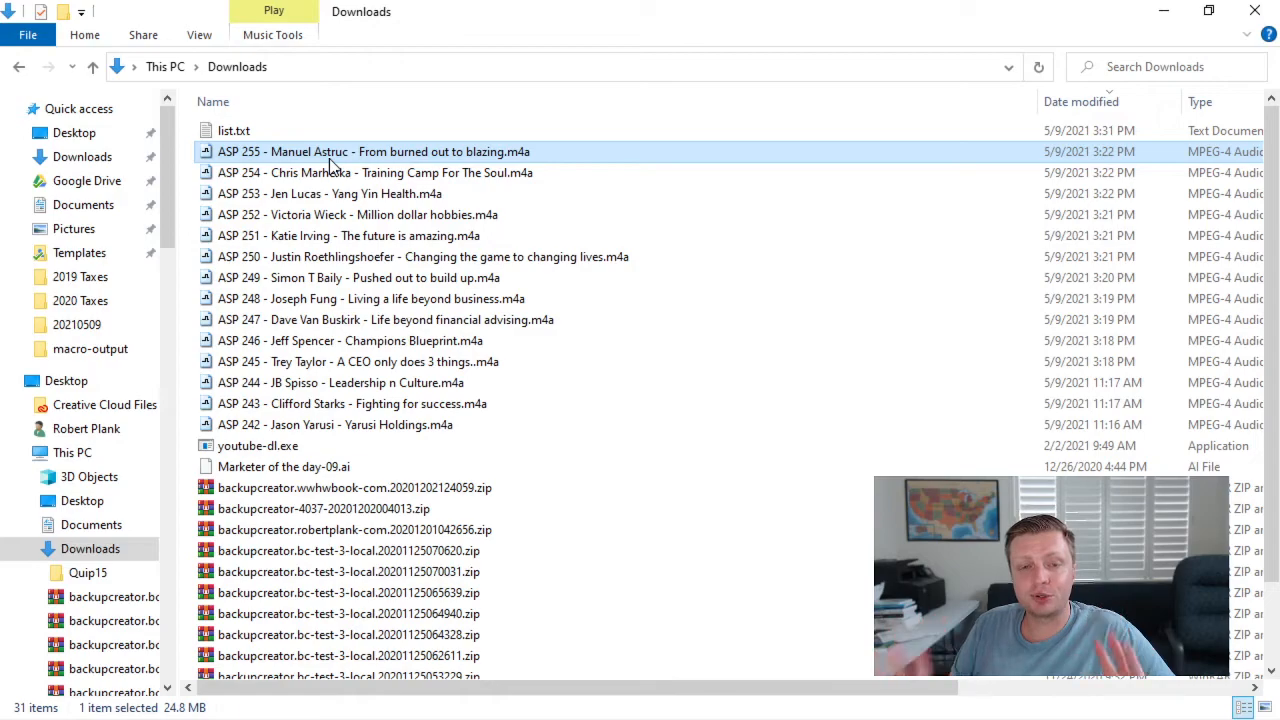
- Open list.txt from the Downloads folder in EditPlus
left_click(250, 133)
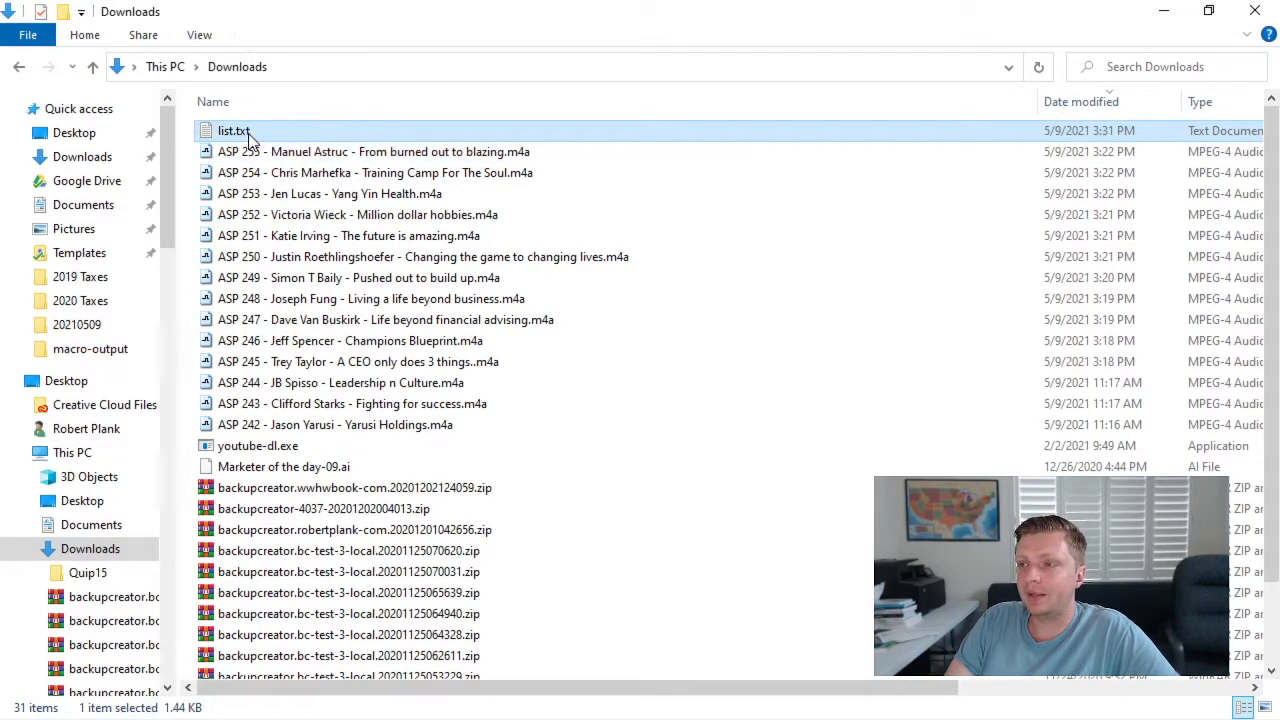
right_click(259, 133)
left_click(81, 315)
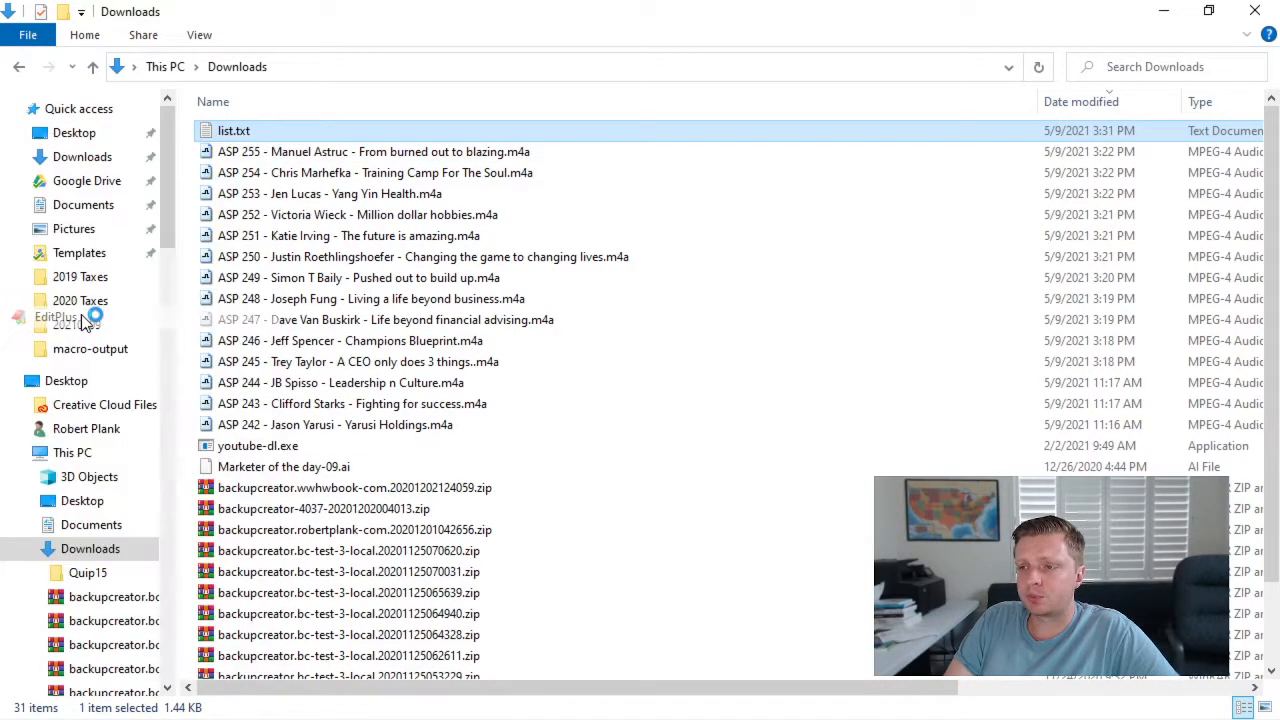
- Maximize the editor and delete all lines below the ASP 255 entry in list.txt
double_click(779, 112)
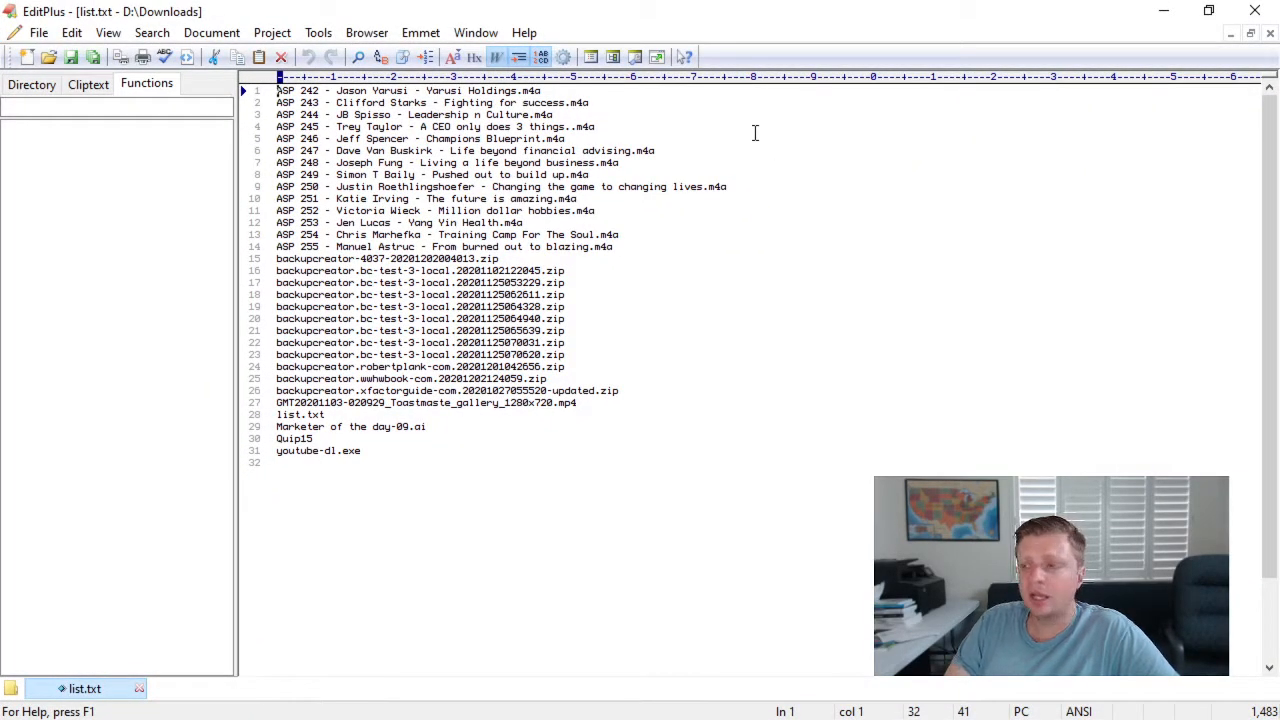
mouse_move(640, 248)
left_mouse_down()
mouse_move(360, 182)
mouse_move(278, 90)
mouse_move(625, 248)
left_mouse_up()
left_click(585, 246)
left_click(620, 246)
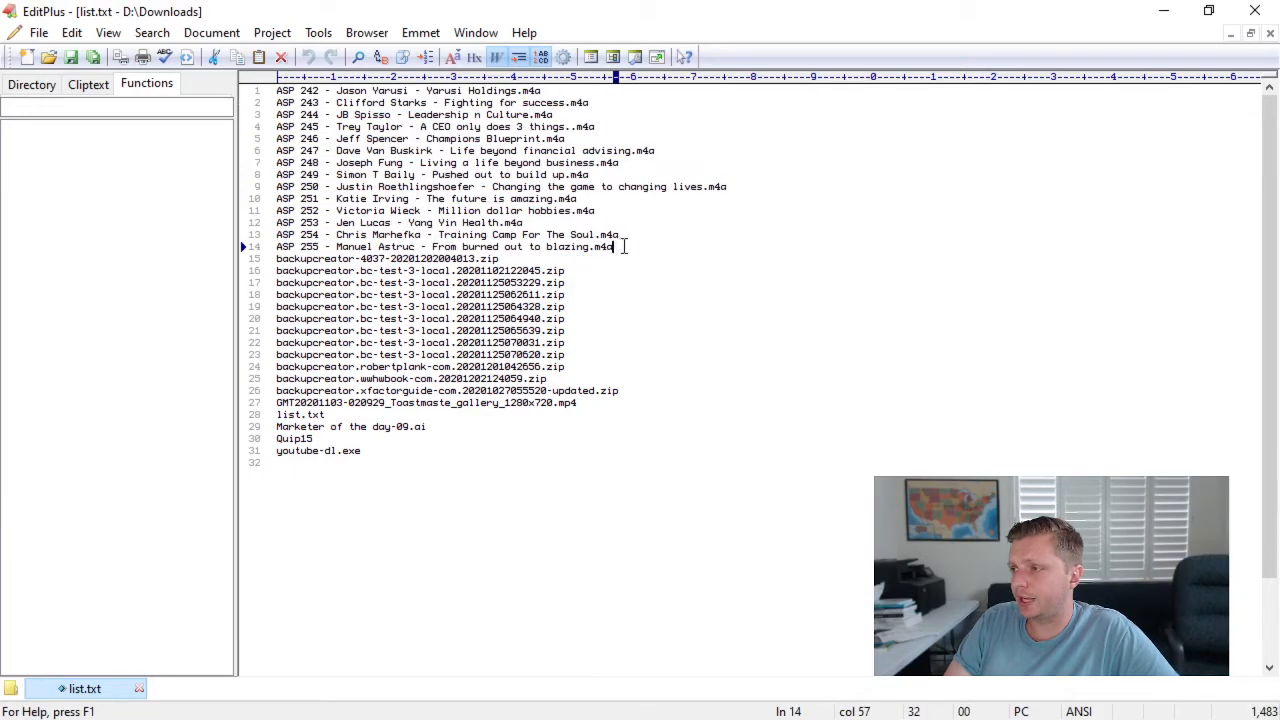
left_click_drag(330, 517, 251, 262)
key("BackSpace")
key("BackSpace")
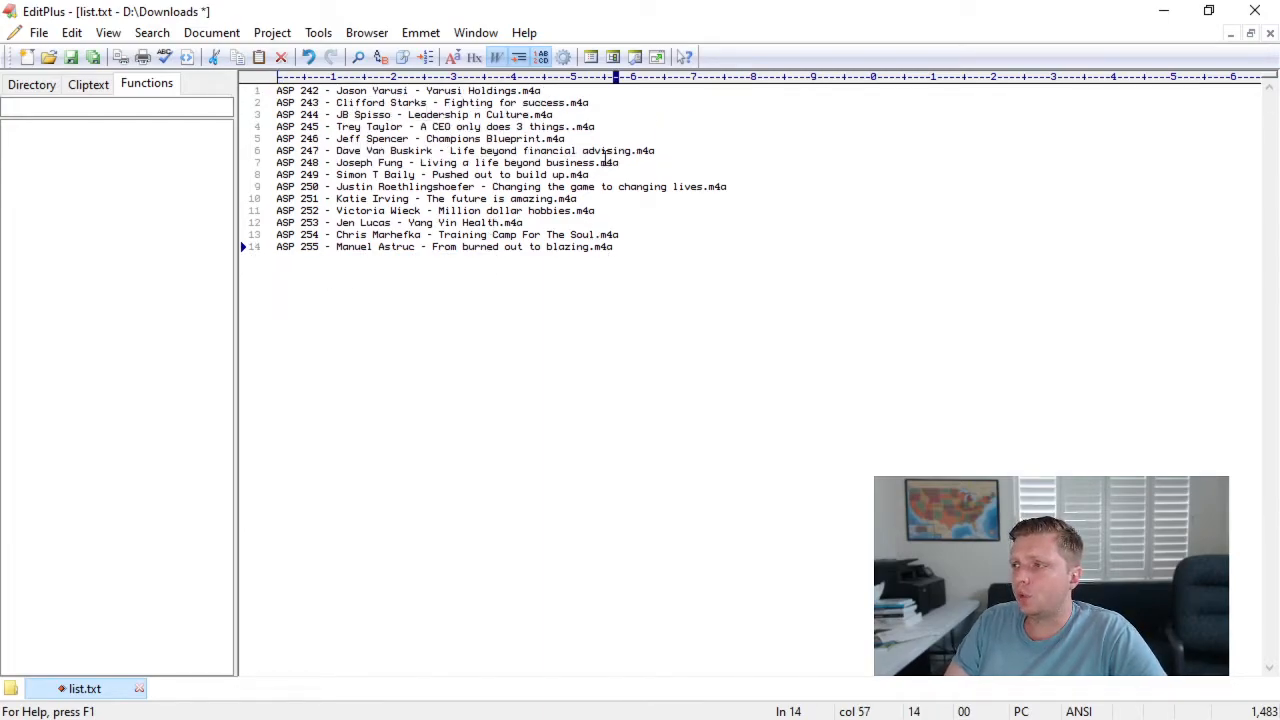
- Highlight the .m4a extensions in the list to examine what has to be stripped from each line
left_click_drag(597, 127, 572, 128)
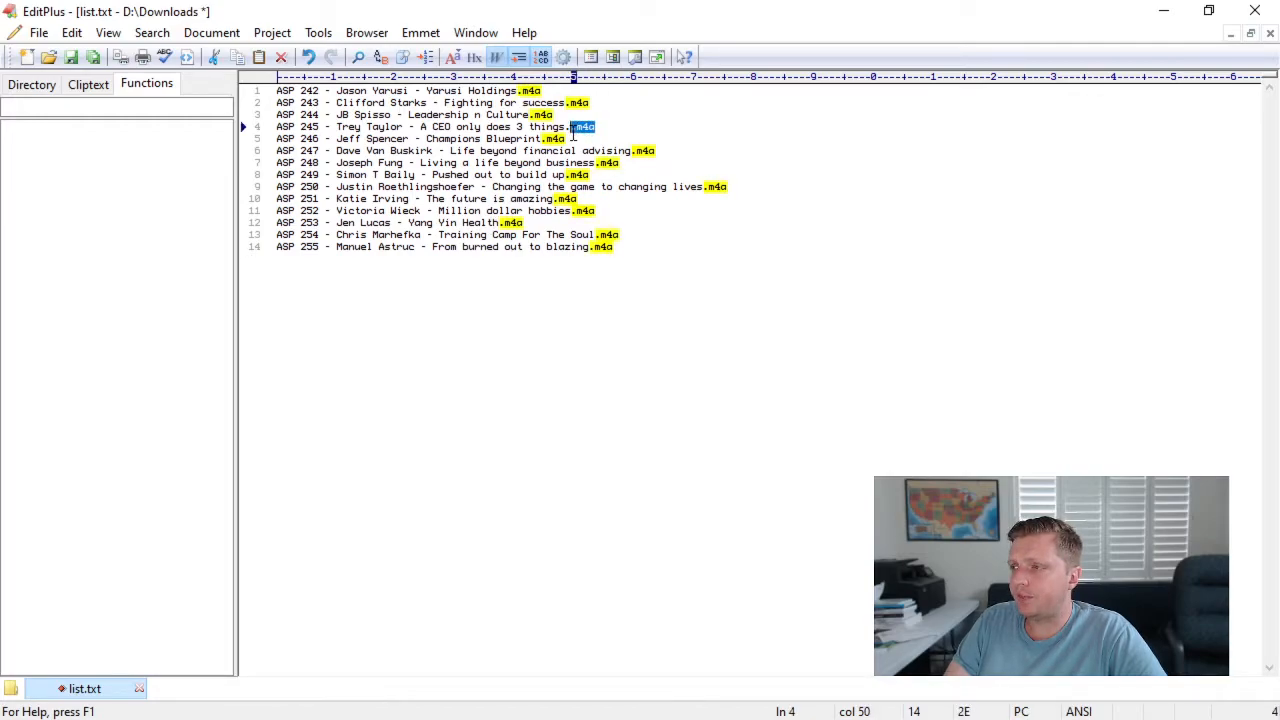
left_click(600, 103)
left_click_drag(600, 103, 570, 108)
left_click(560, 94)
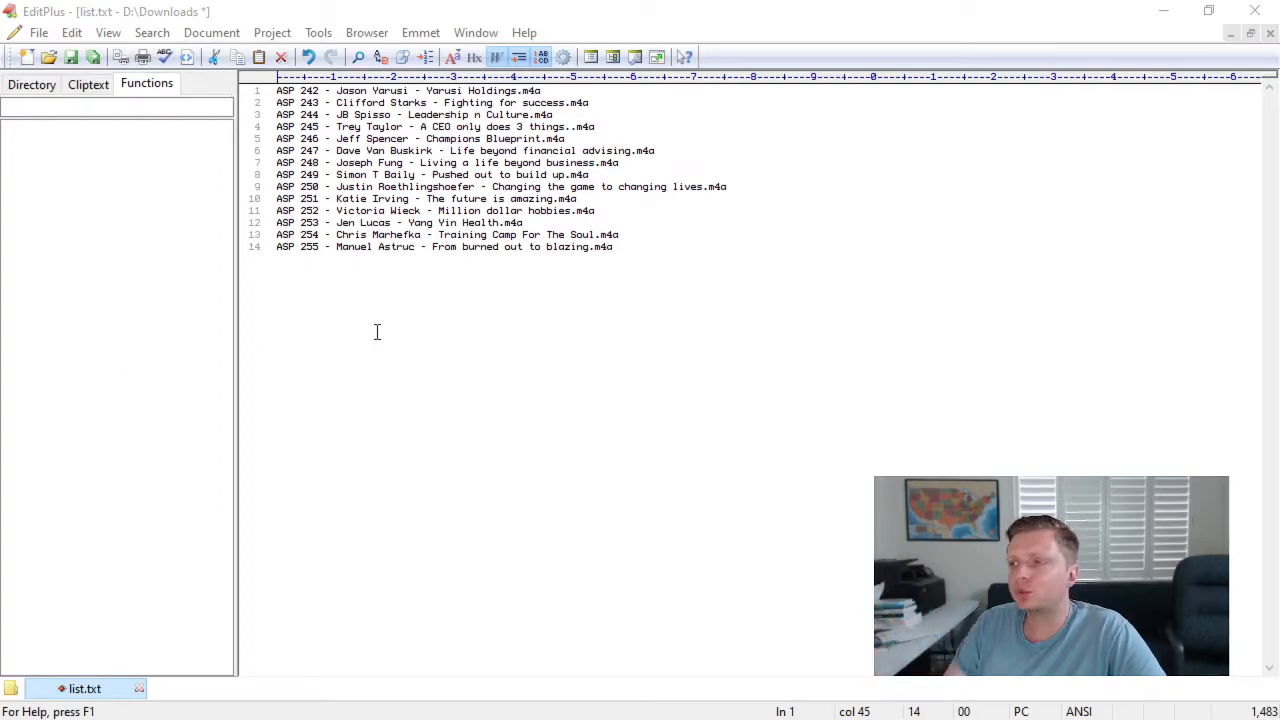
left_click(680, 306)
scroll(462, 270, "down", 5)
scroll(476, 273, "up", 5)
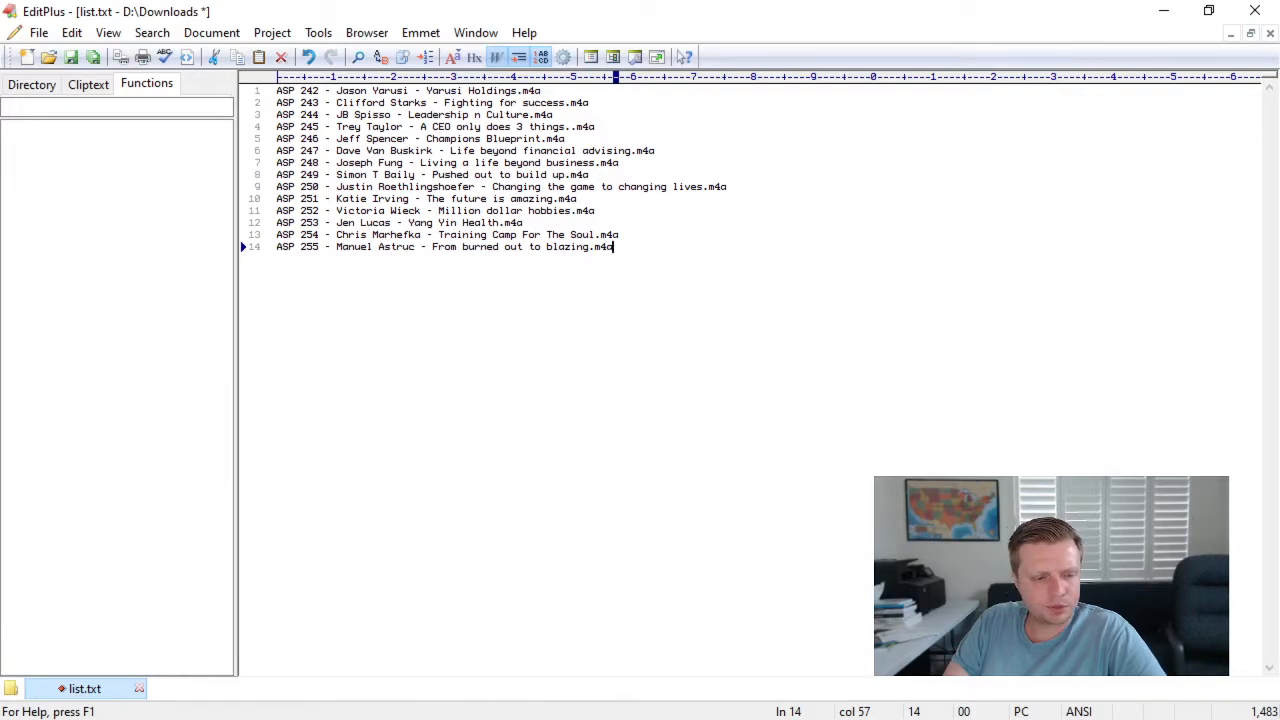
- Copy the ASP 242 to ASP 255 files in the Downloads folder in File Explorer and try to paste them into EditPlus
key("alt+Tab")
left_click(275, 152)
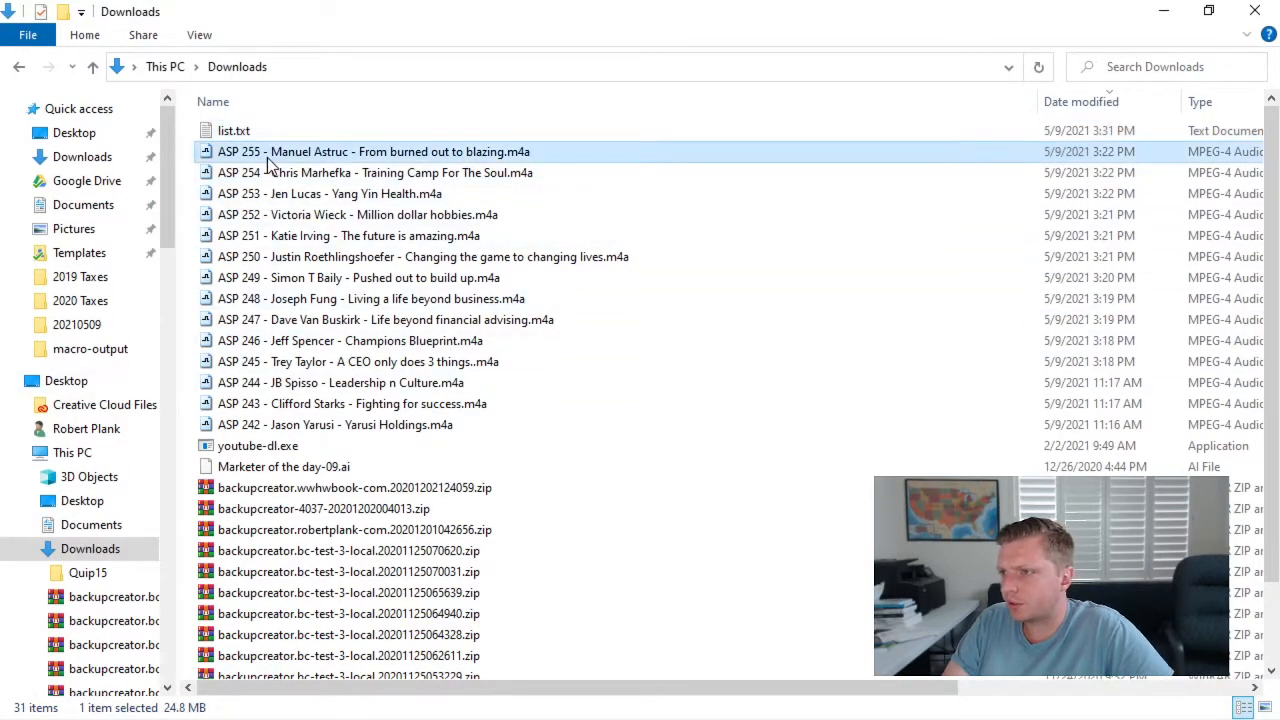
left_click(276, 430, "shift")
key("ctrl+c")
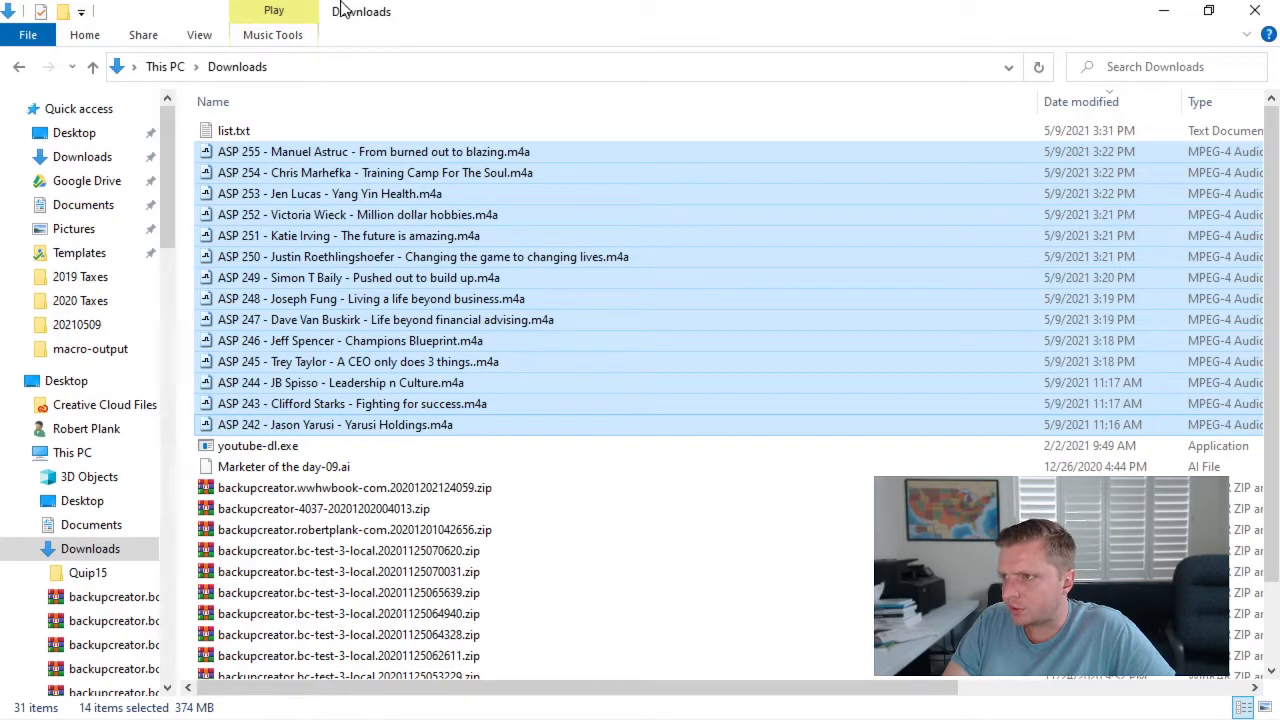
key("alt+Tab")
key("ctrl+v")
left_click(545, 250)
left_click(695, 254)
- Set up a text replacement that finds \.m4a$ with regular expressions enabled and an empty replacement
left_click(552, 91)
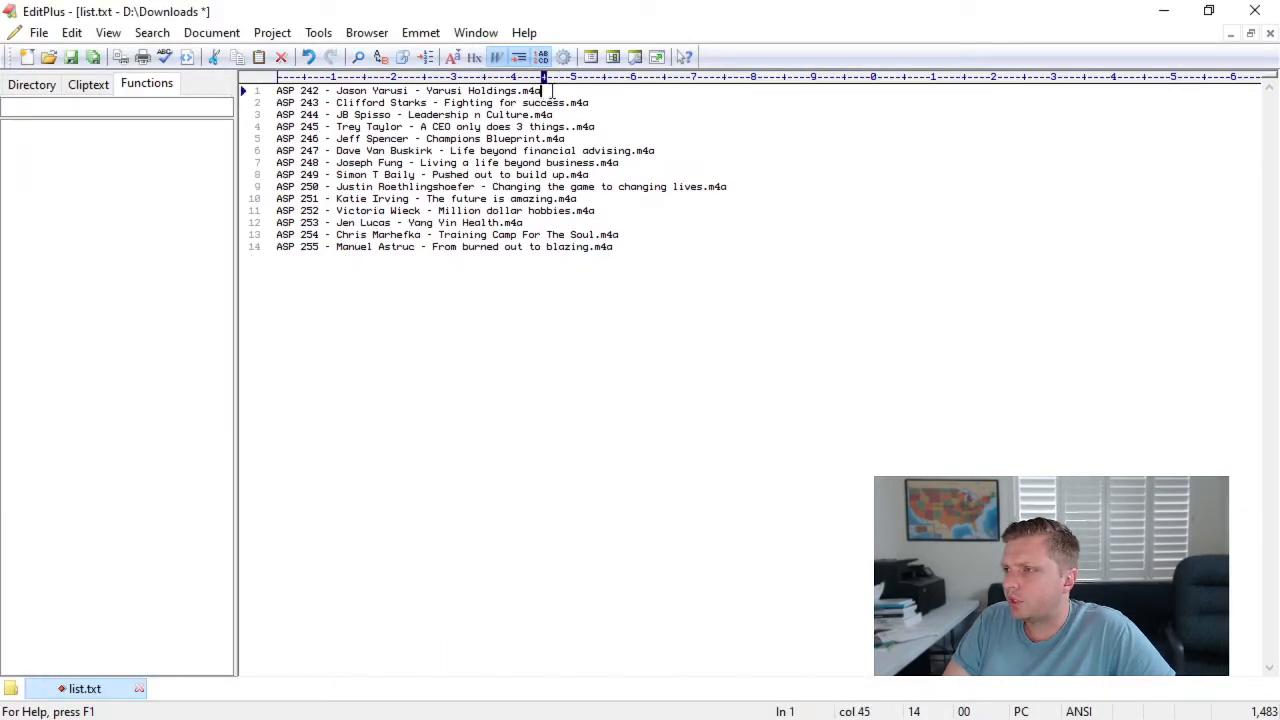
left_click(152, 33)
left_click(182, 77)
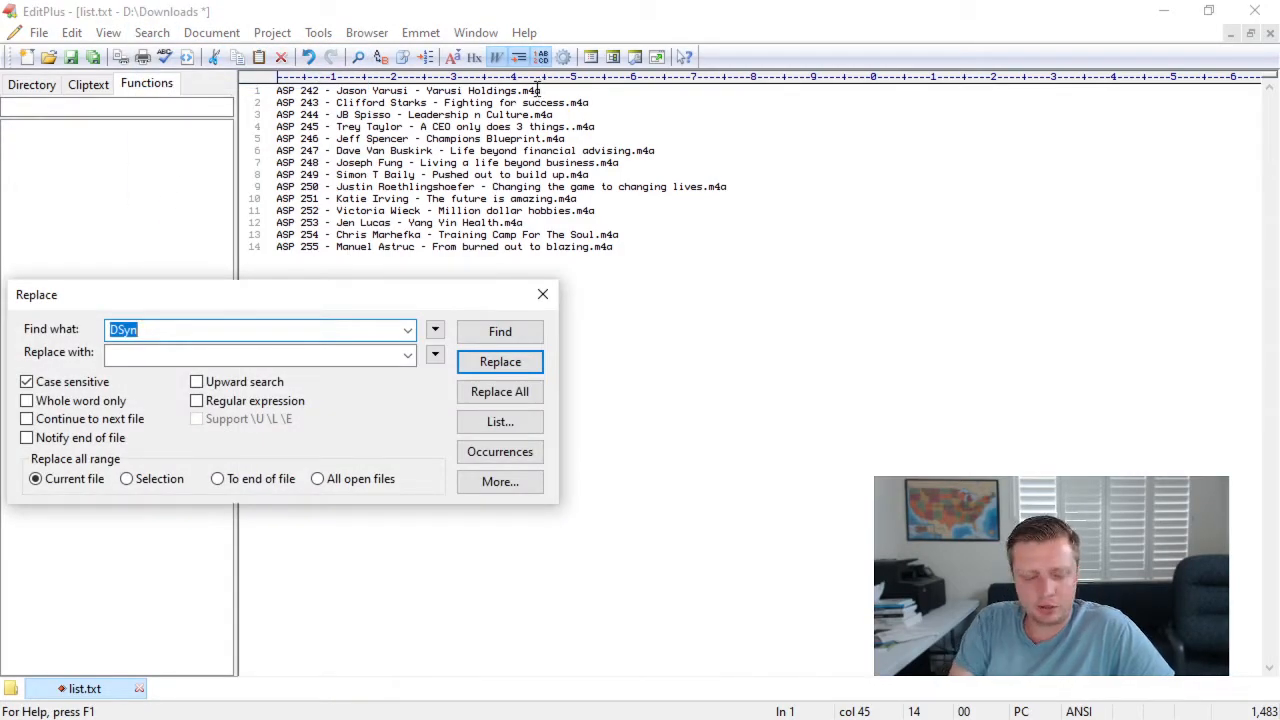
type(".m4a$")
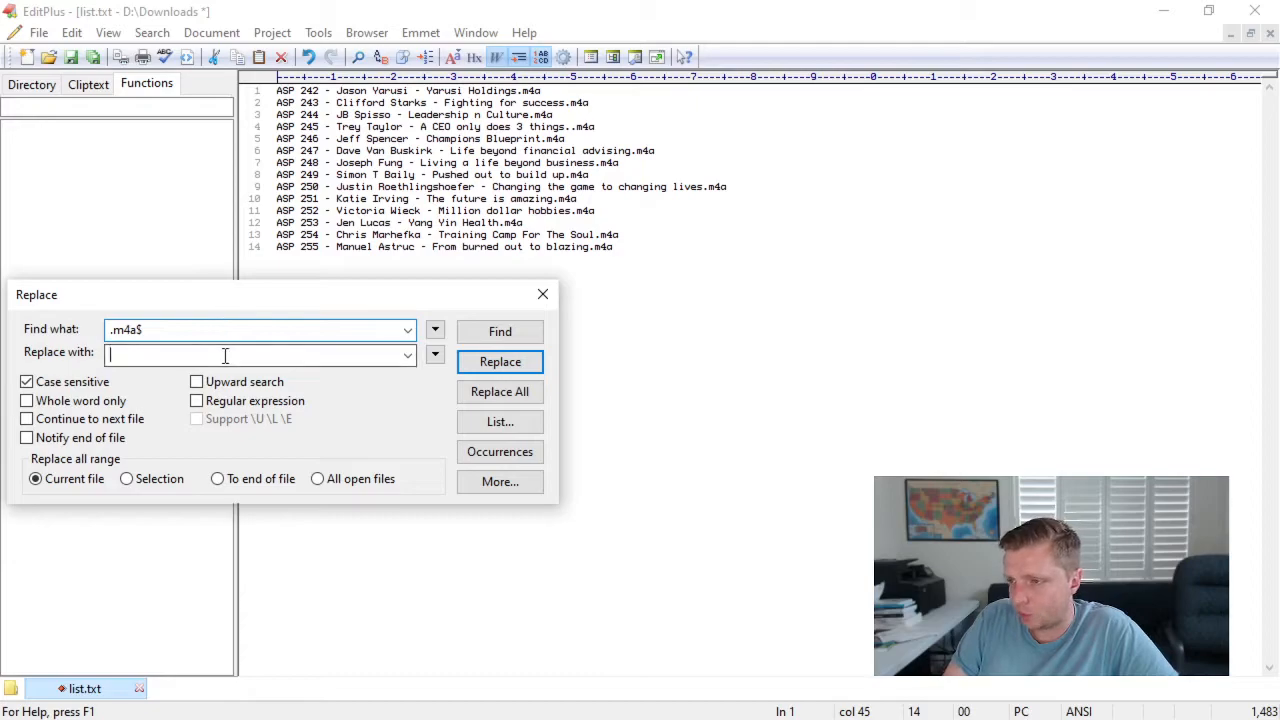
double_click(193, 333)
key("Home")
type("\\")
left_click(210, 402)
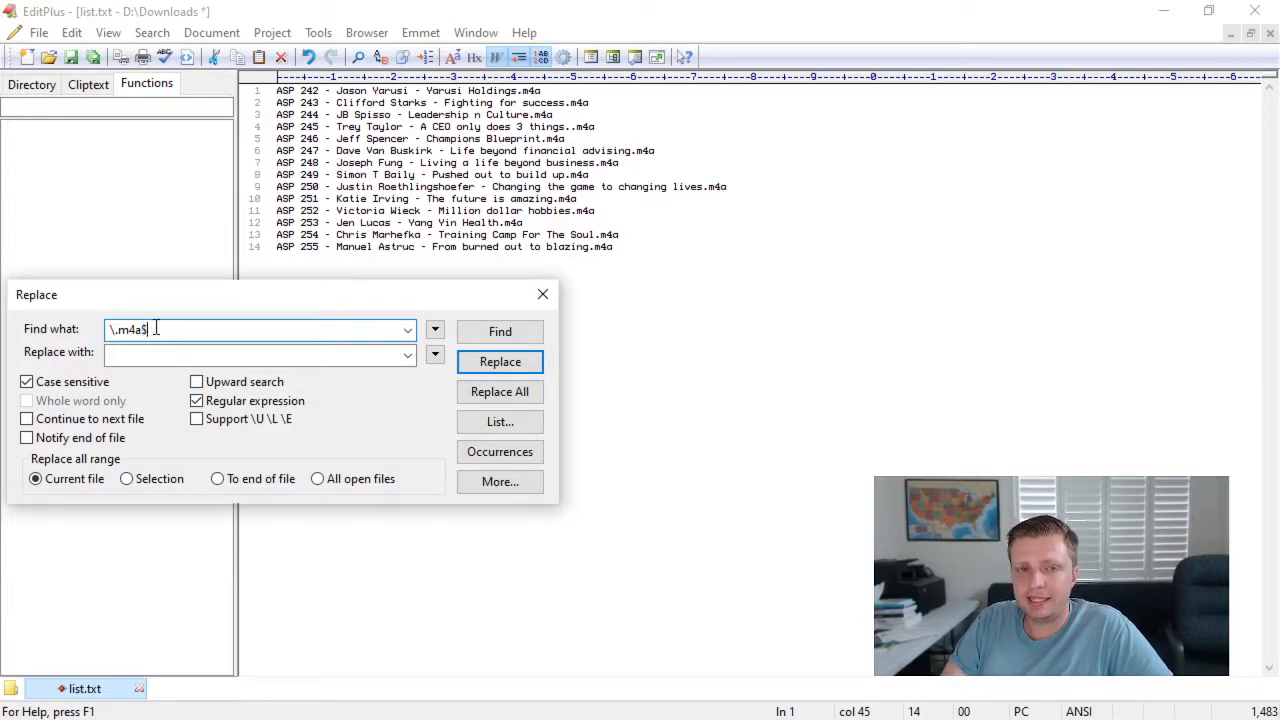
- Remove the .m4a extension from the end of every line by replacing all matches of \.m4a$ with nothing
type("^")
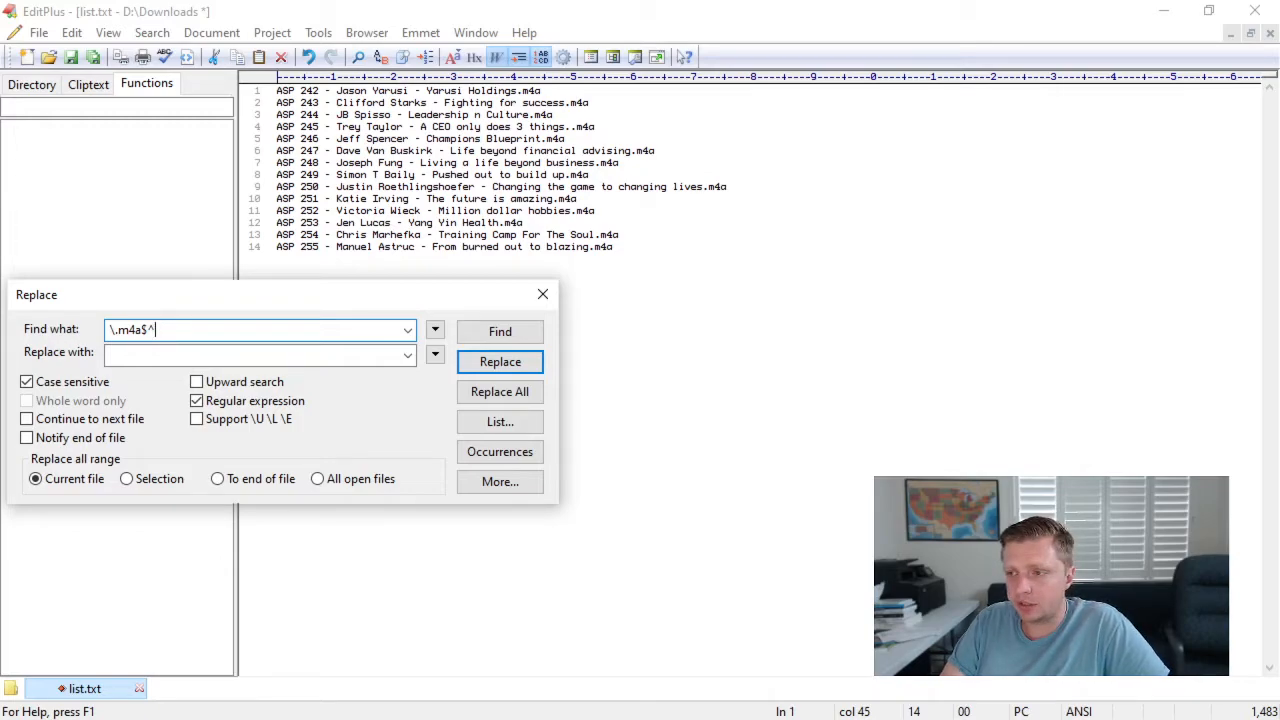
key("BackSpace")
left_click_drag(180, 329, 89, 338)
left_click(152, 330)
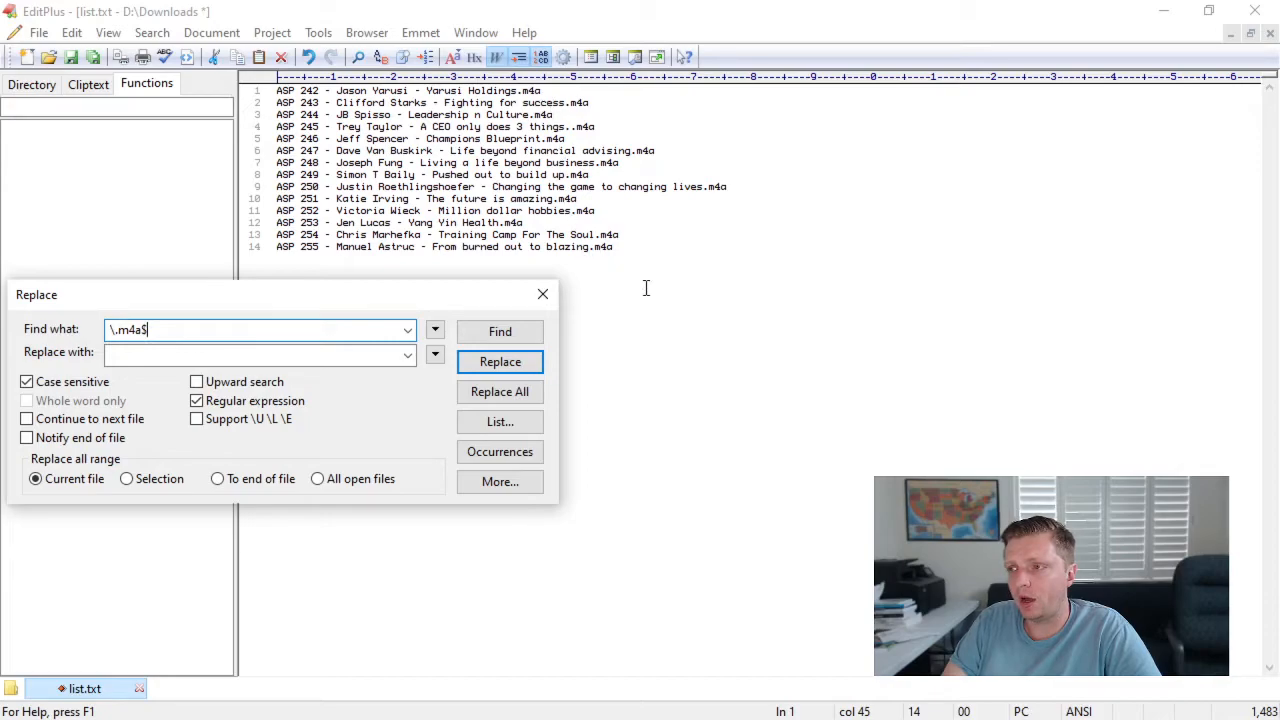
left_click(503, 394)
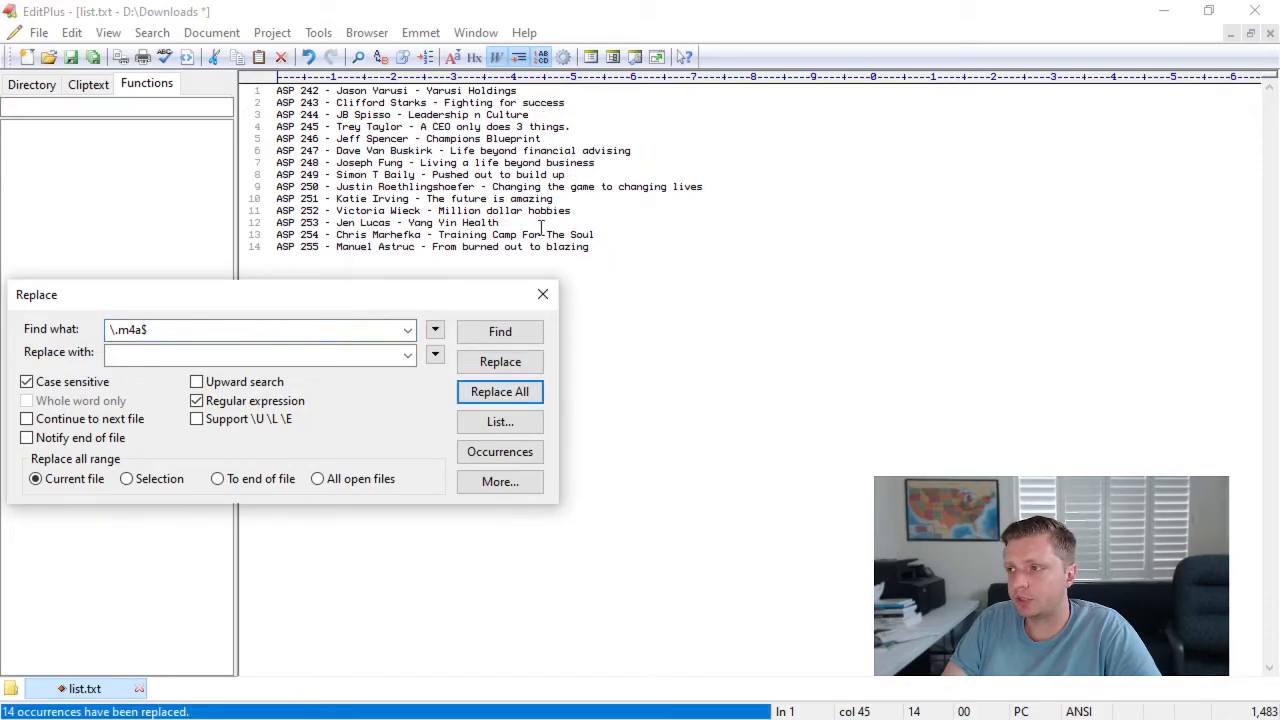
left_click(642, 254)
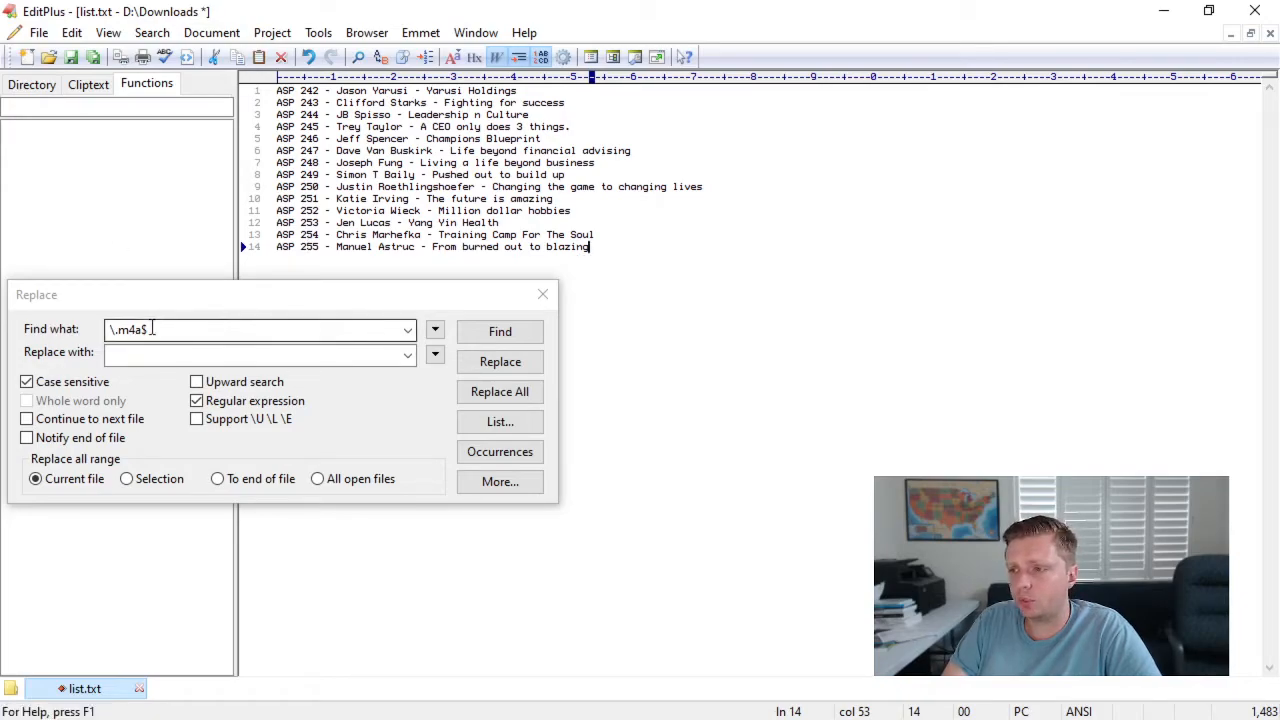
- Replace every line end ($) with a comma and a space, and delete the extra period in the ASP 245 line
left_click(151, 329)
key("BackSpace")
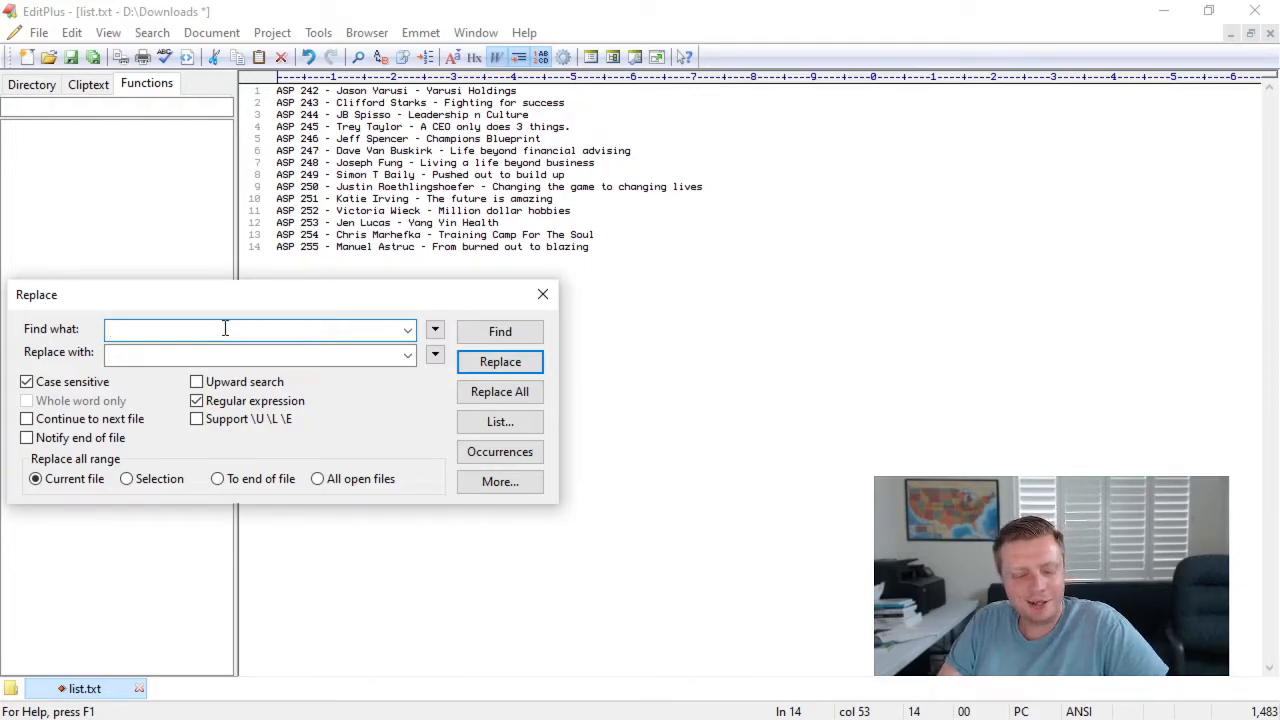
type("$")
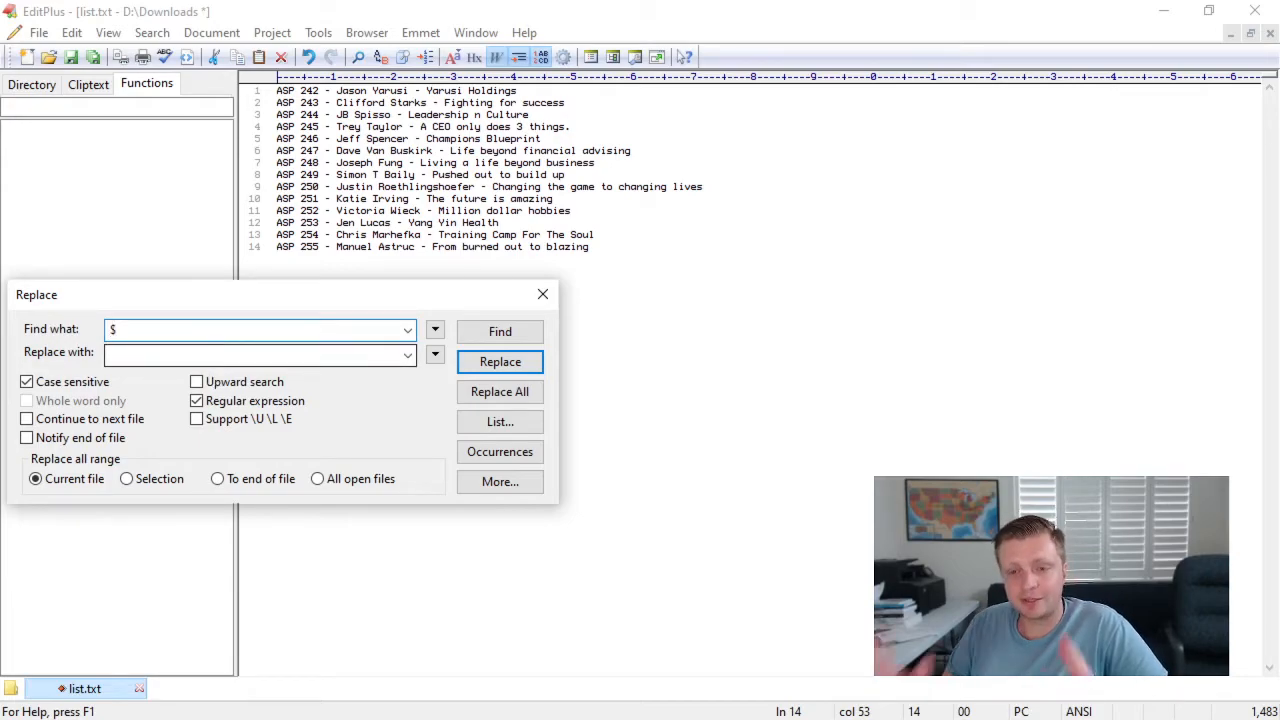
left_click(199, 354)
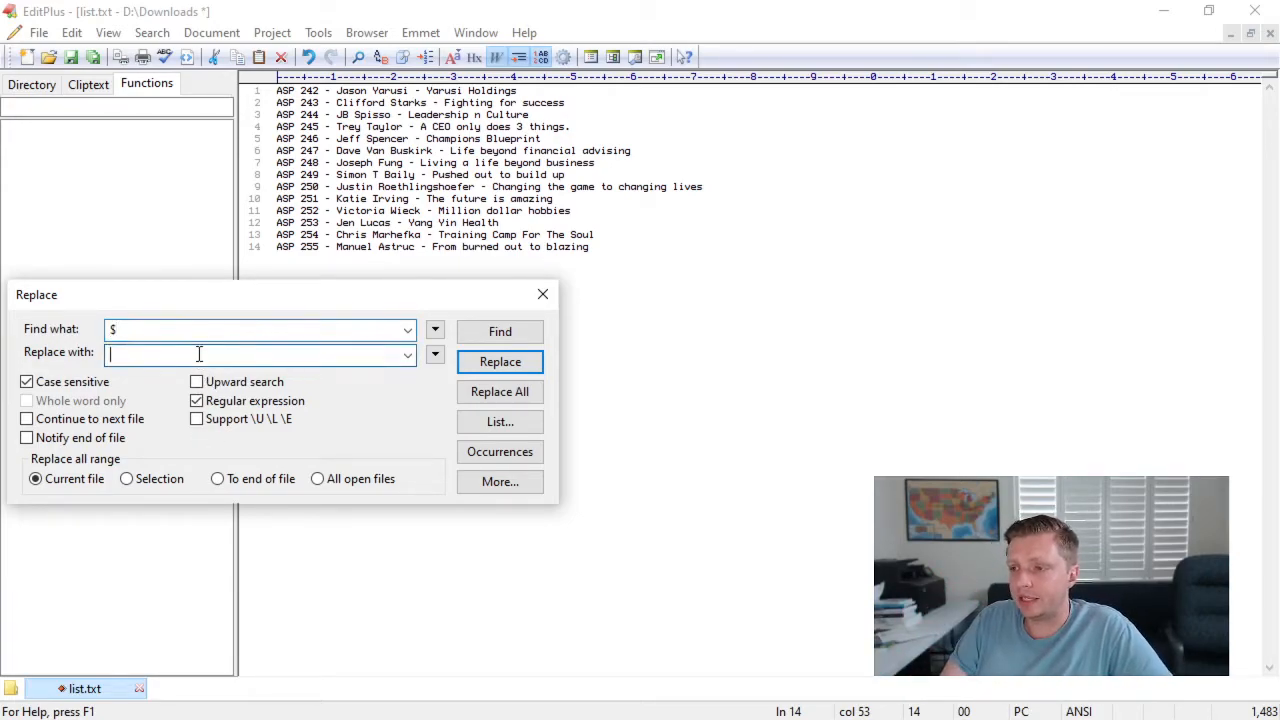
type(",")
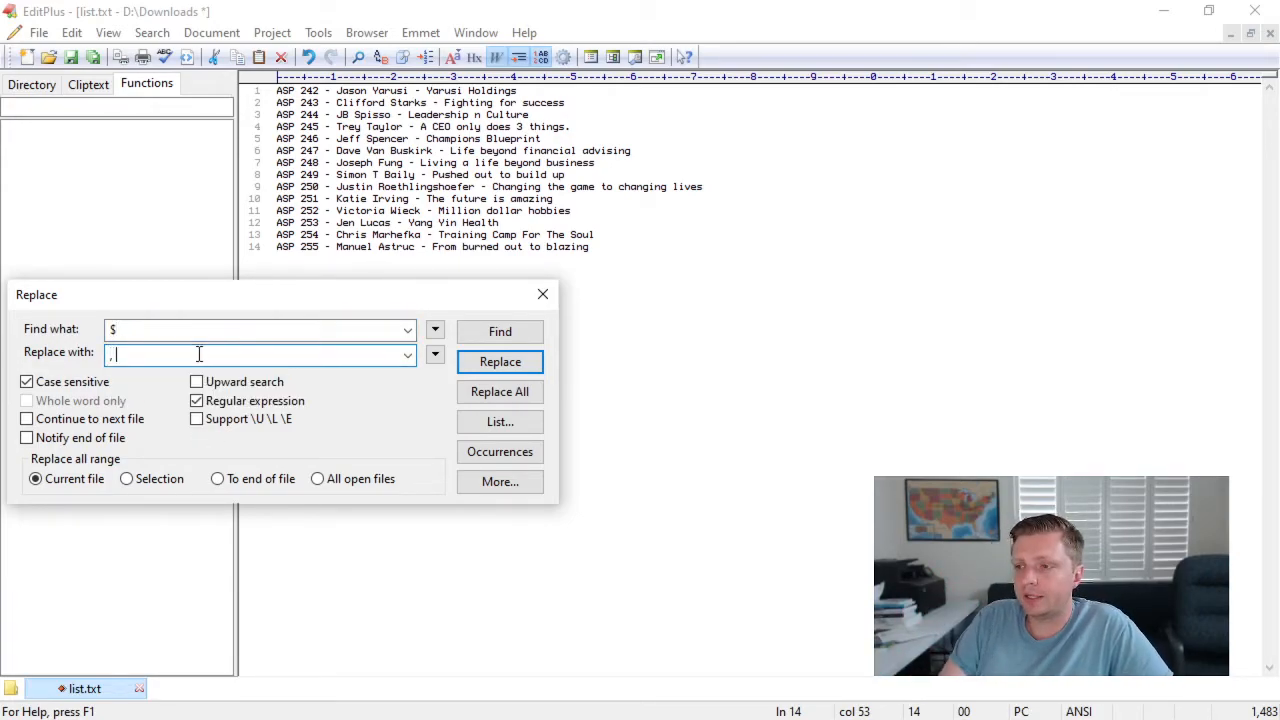
left_click(479, 398)
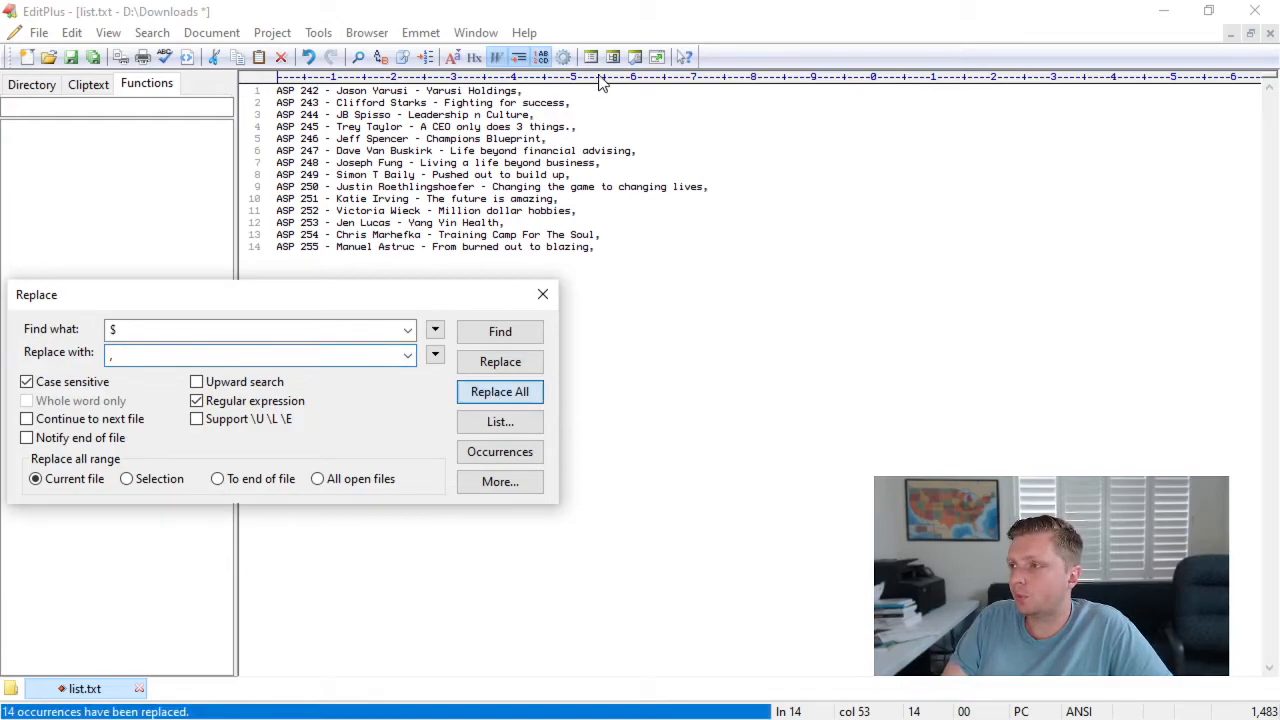
left_click(573, 126)
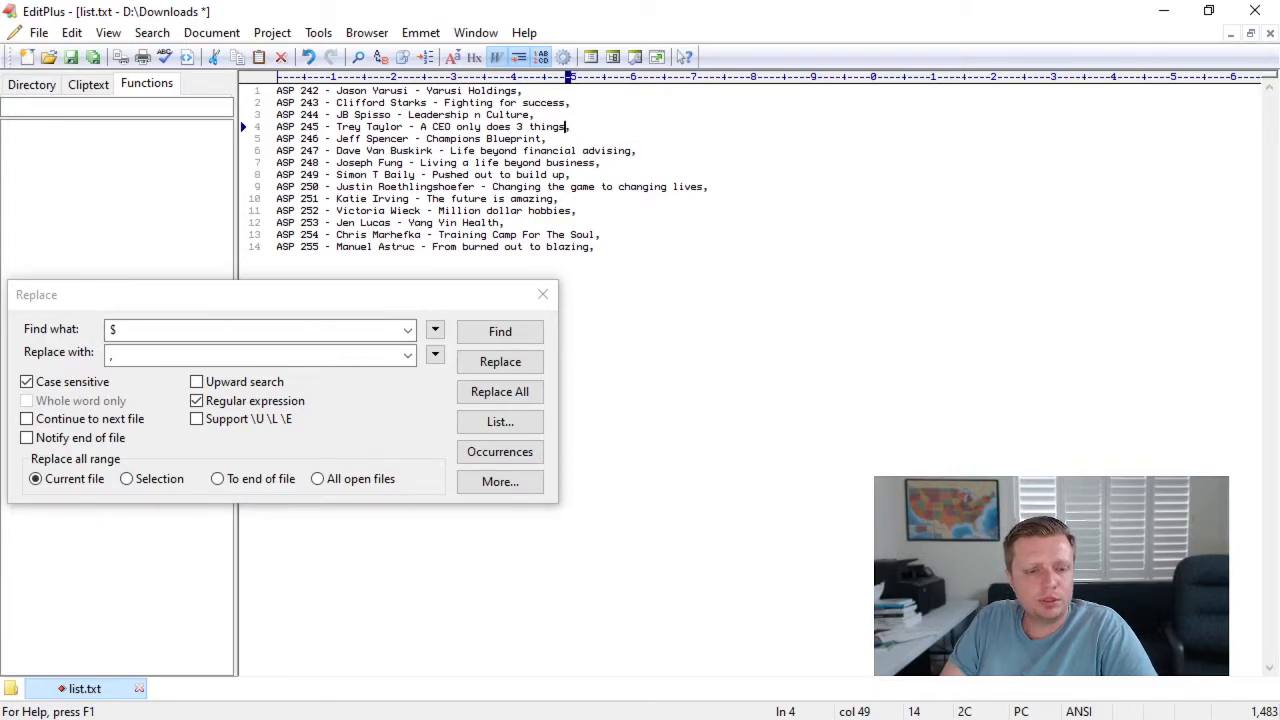
- Replace every line start (^) with the client's username followed by a space, prefixing all lines
left_click(43, 368)
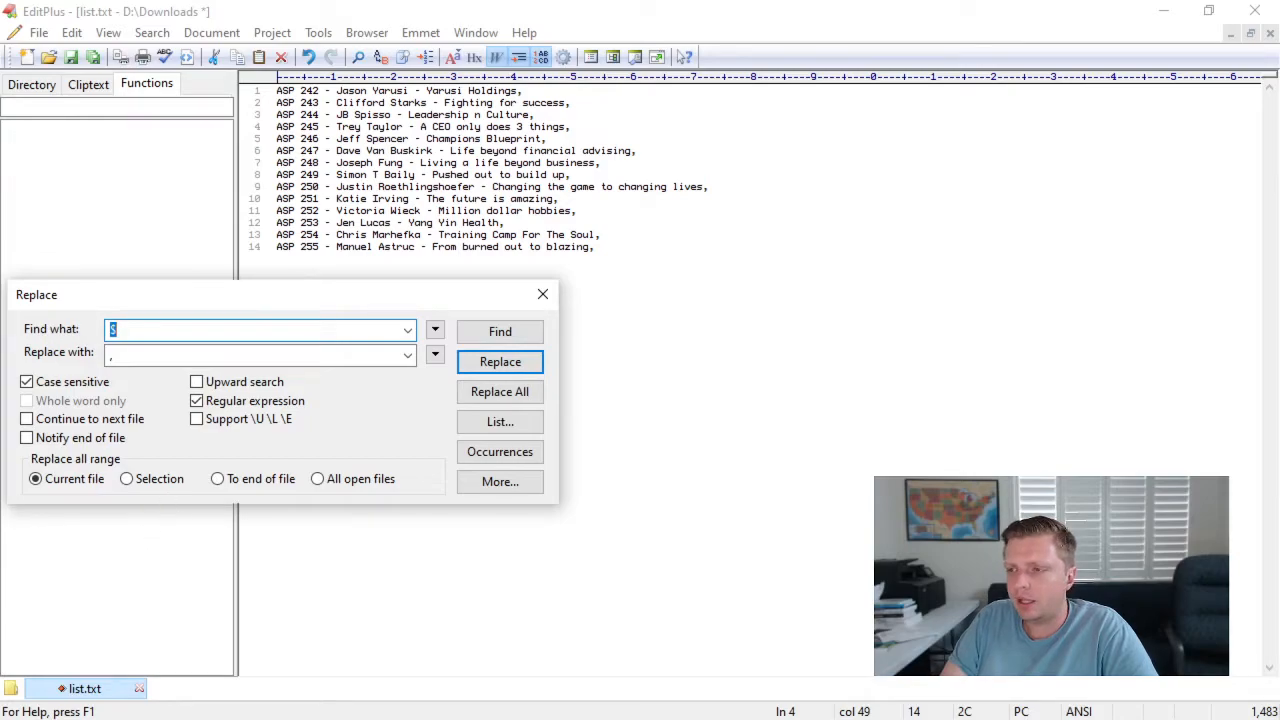
type("^")
left_click(183, 351)
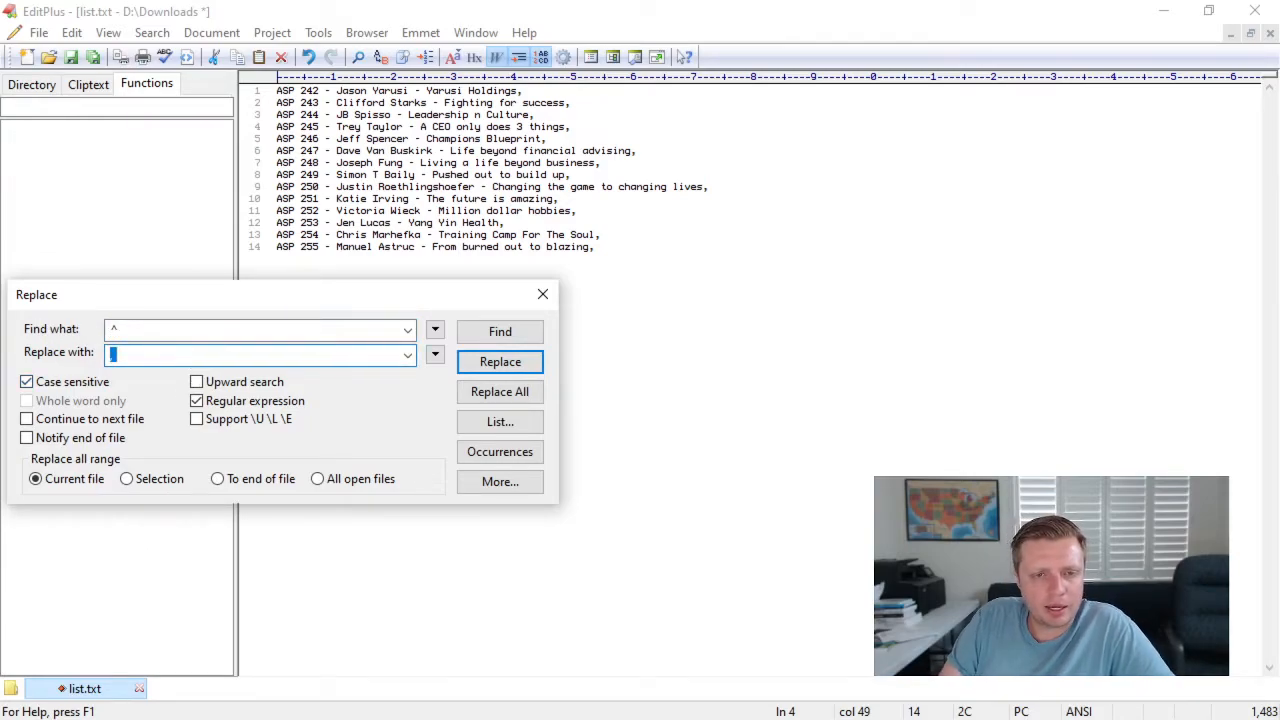
left_click(153, 353)
type("anthonytruck466")
key("ctrl+a")
type("anthonytruck466")
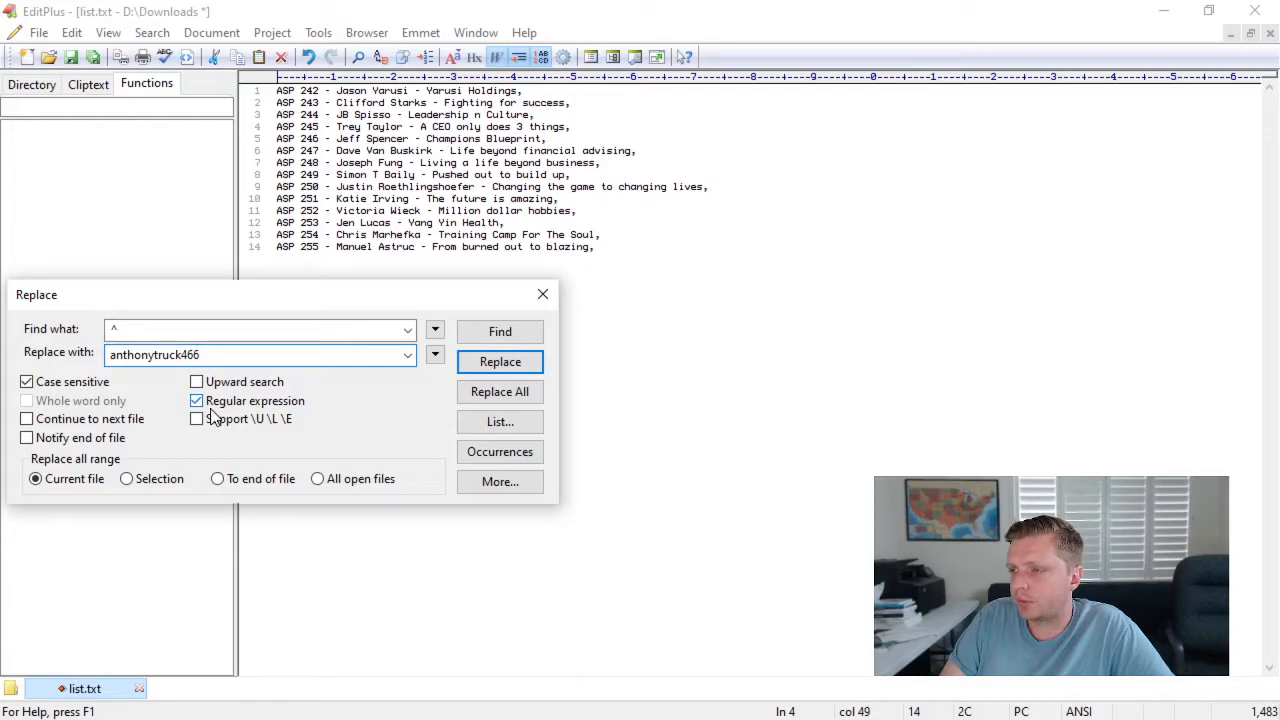
left_click(515, 392)
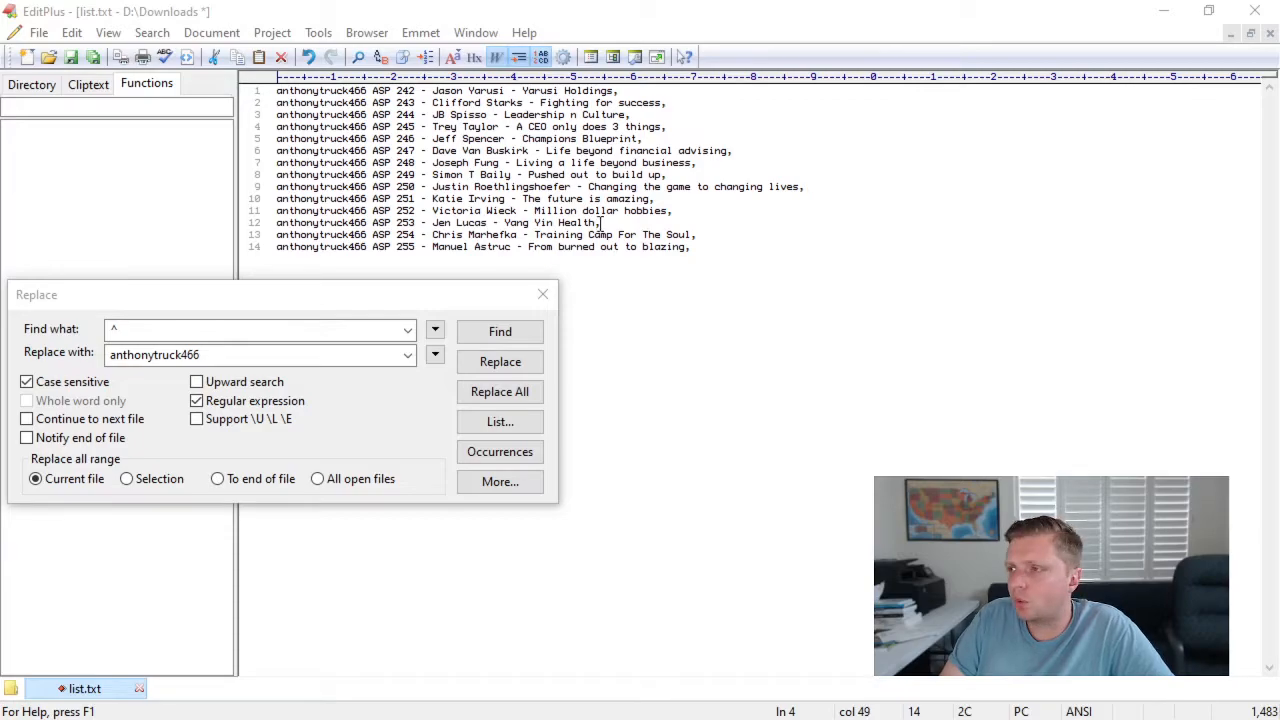
left_click(778, 199)
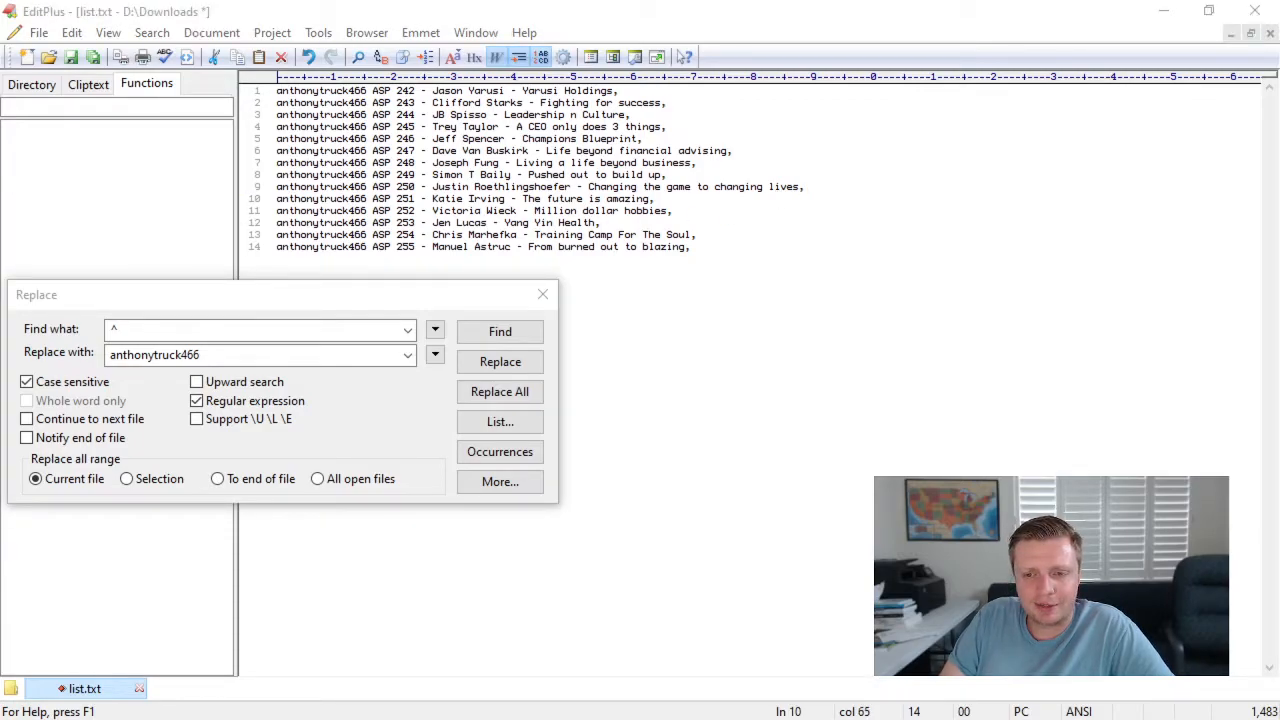
key("alt+Tab")
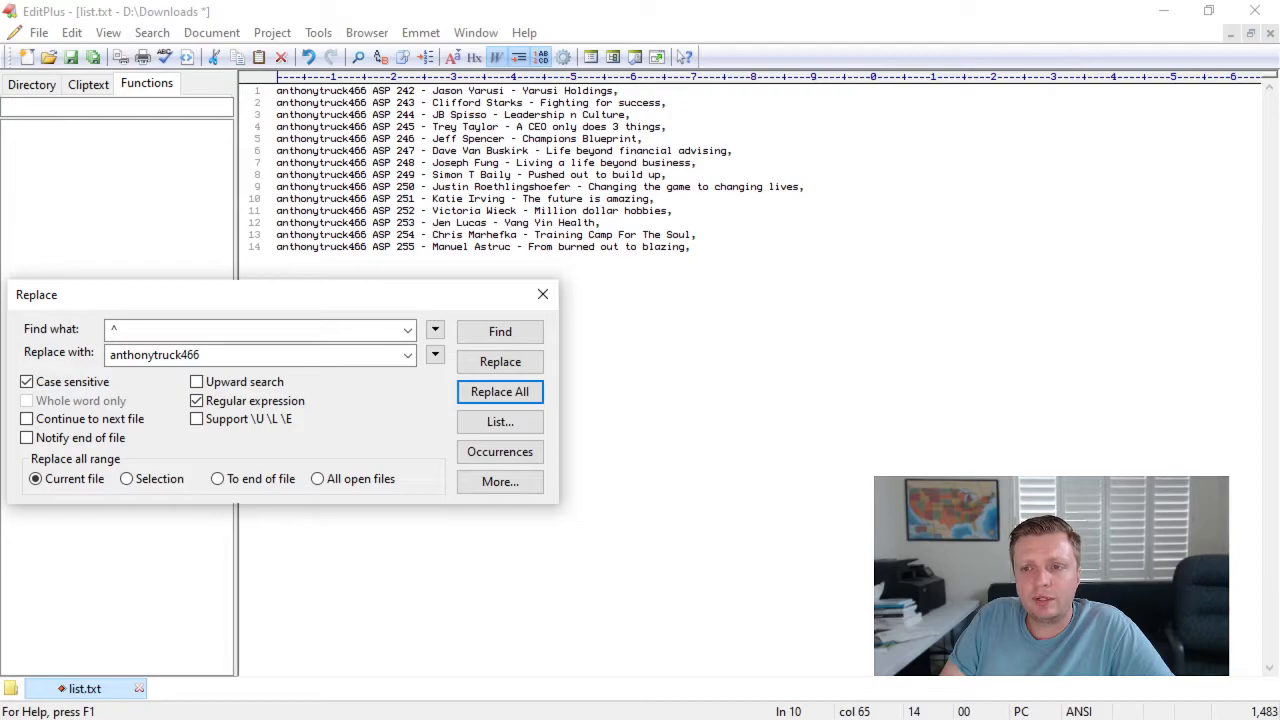
left_click(727, 125)
left_click(711, 93)
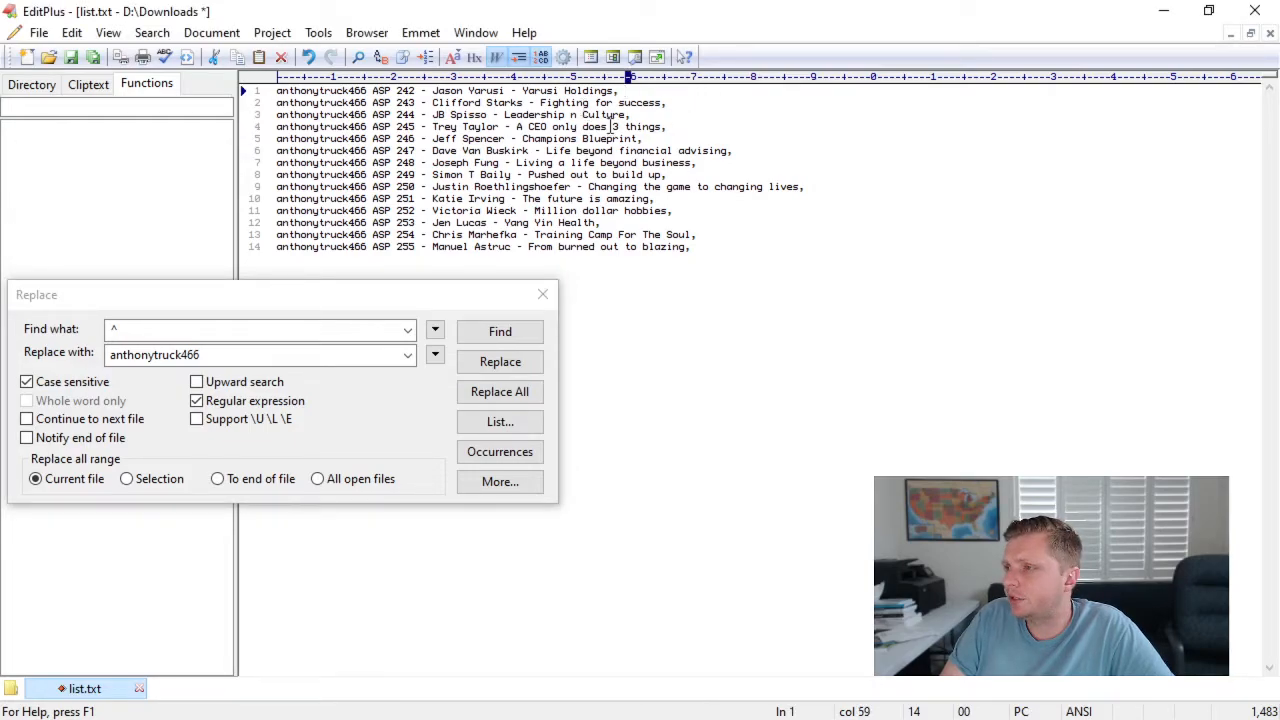
left_click(709, 269)
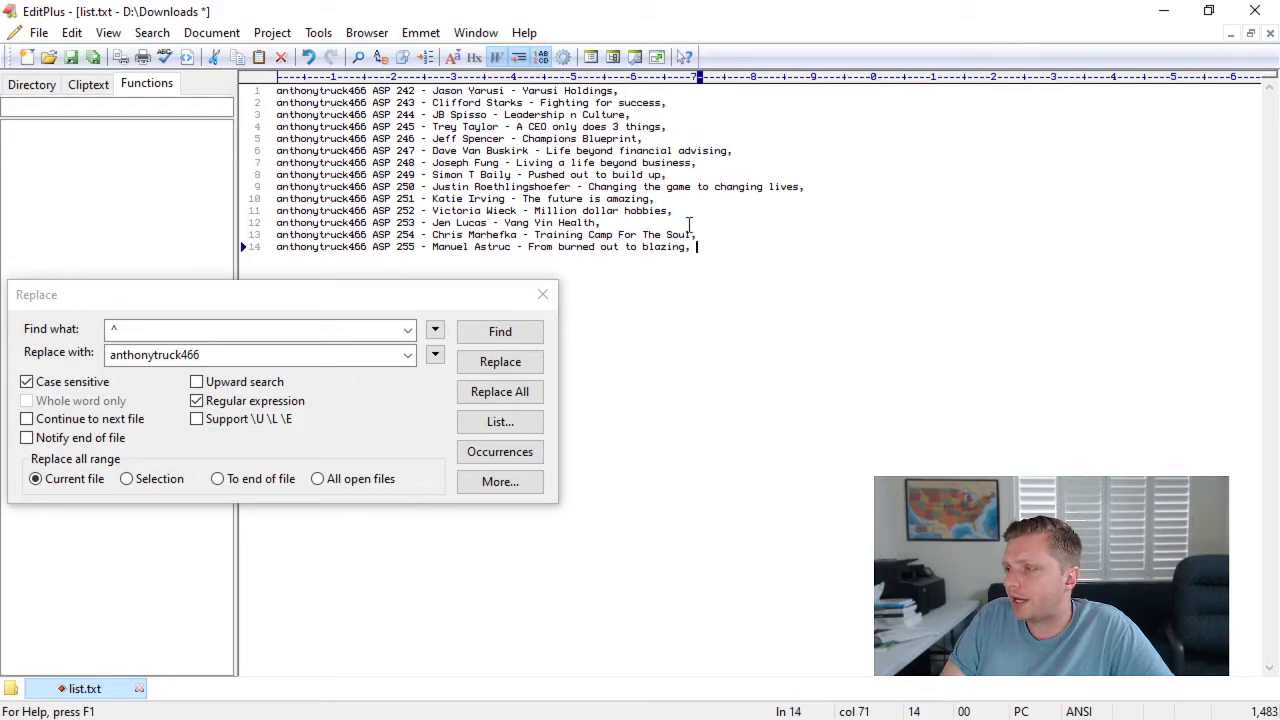
- Switch to the Downloads folder in File Explorer, maximize the window and hide the Date created column
key("alt+Tab")
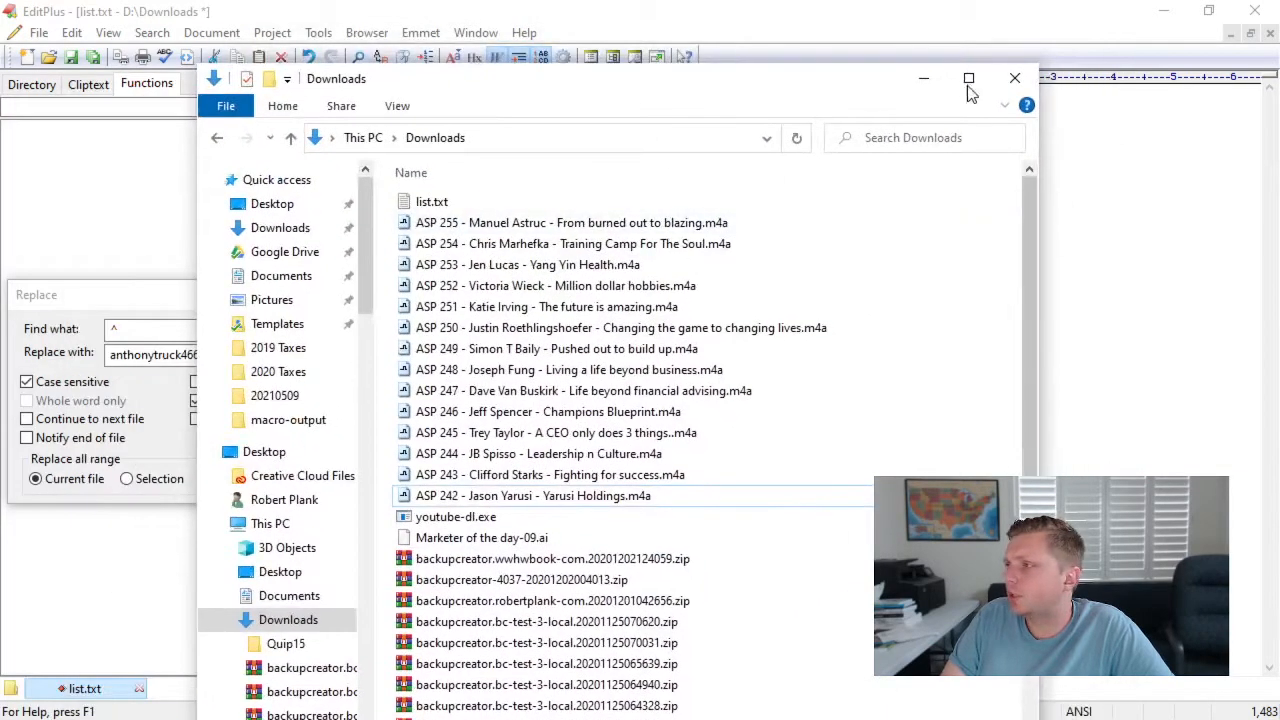
left_click(968, 77)
right_click(1140, 162)
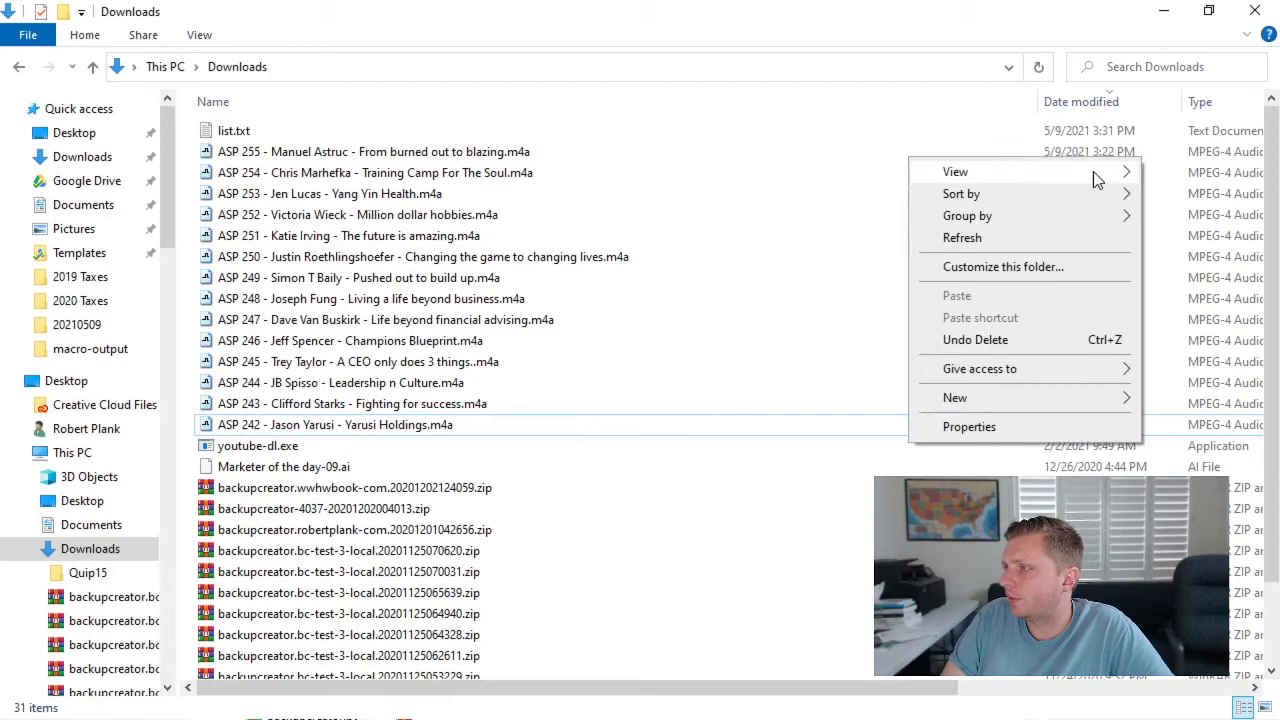
mouse_move(1093, 172)
left_click(757, 258)
right_click(782, 267)
mouse_move(700, 273)
left_click(845, 383)
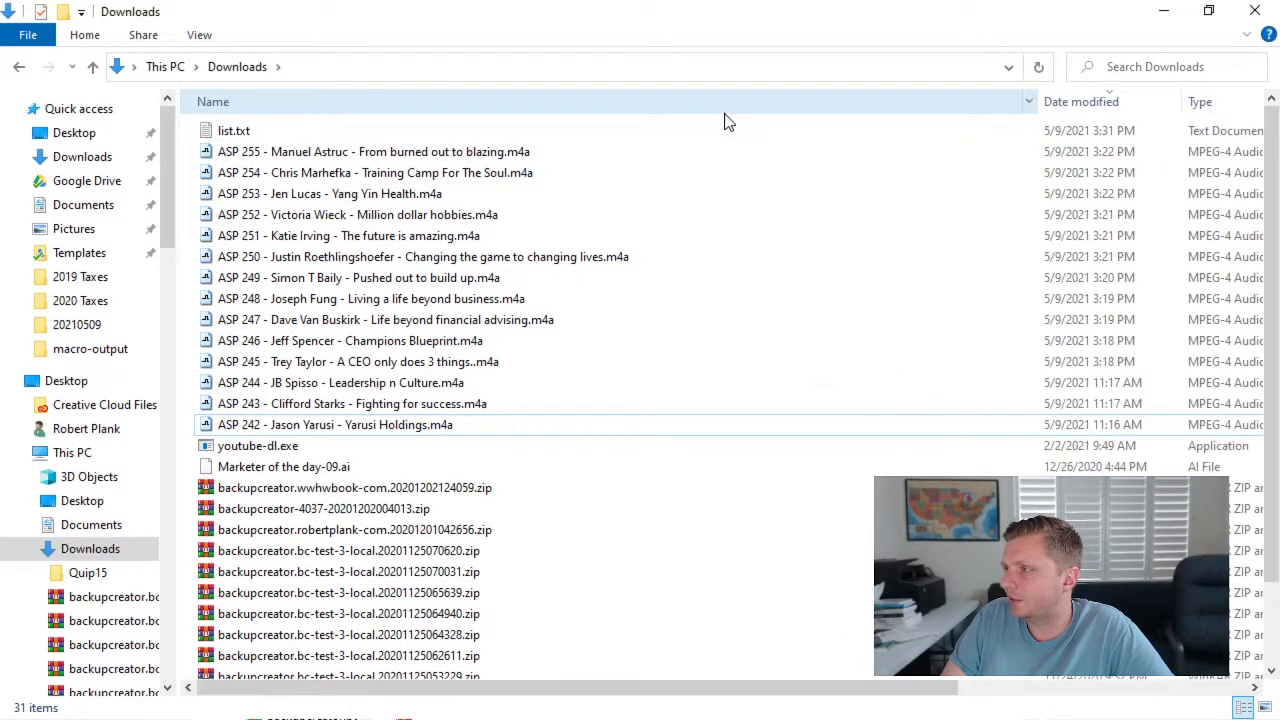
right_click(1112, 95)
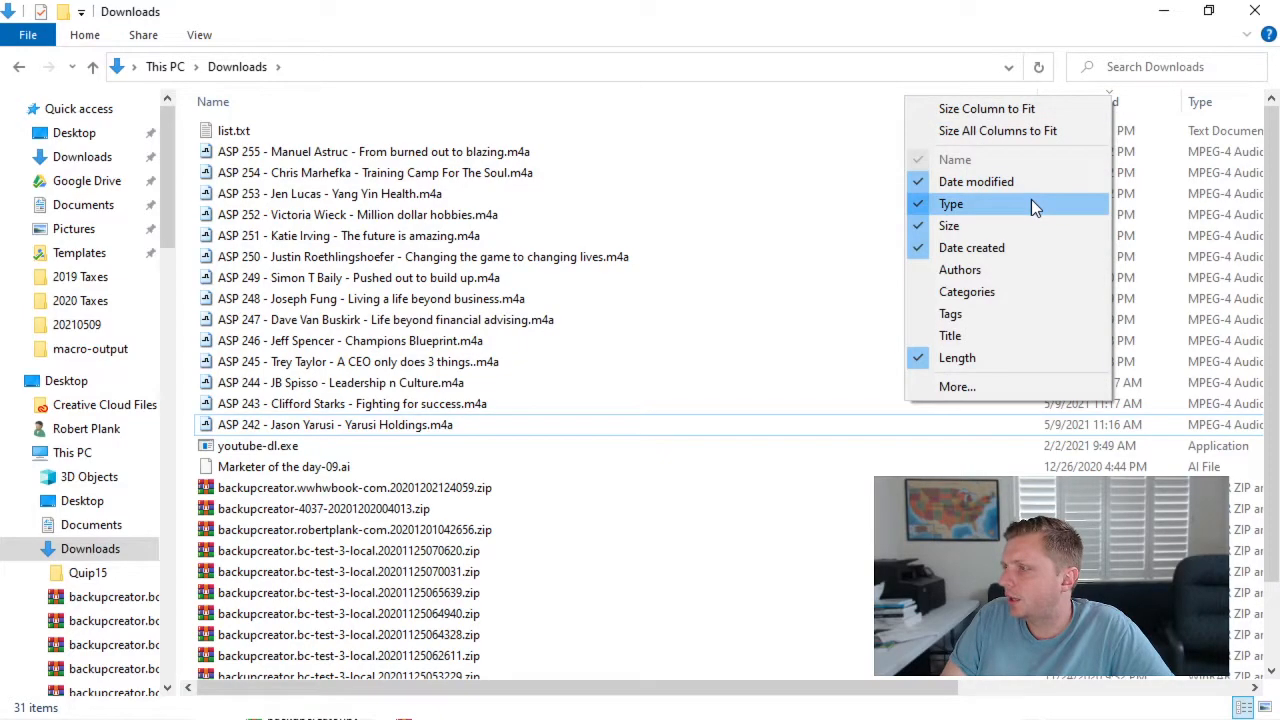
left_click(1016, 248)
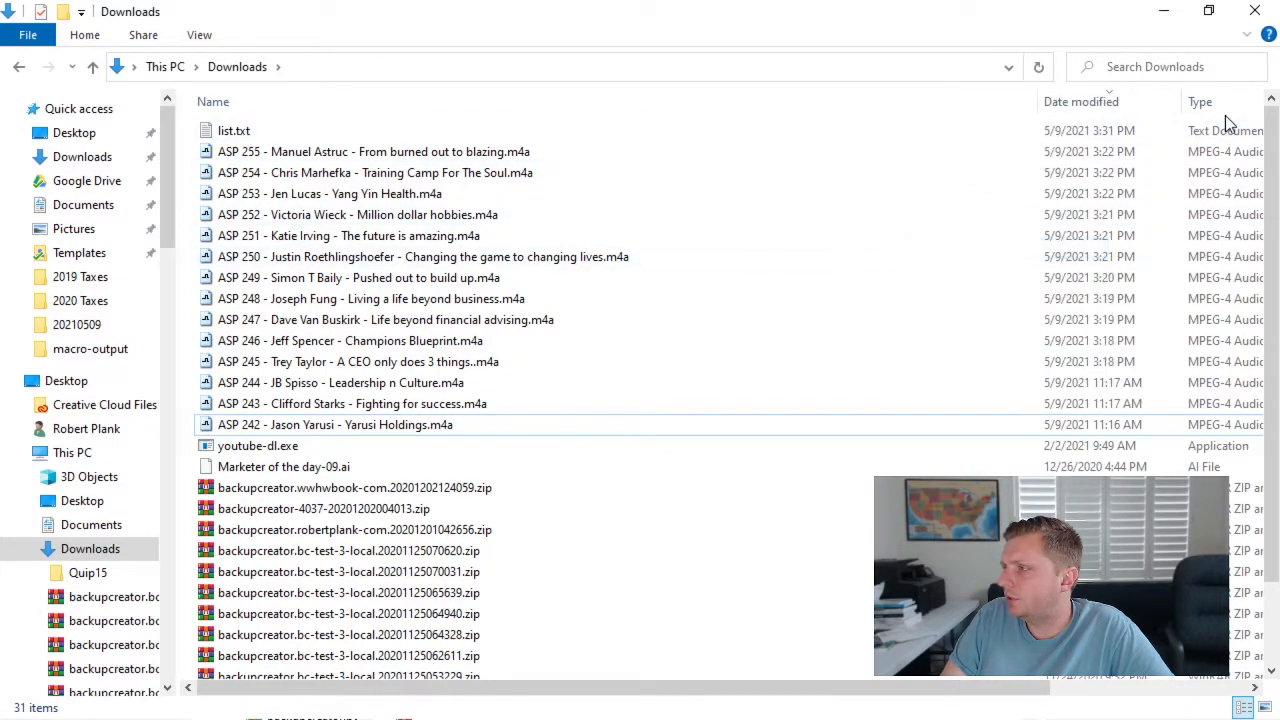
- Bring the Length column of the Downloads audio files into view, then switch back to list.txt in EditPlus and close the Replace dialog
left_click_drag(882, 690, 1098, 686)
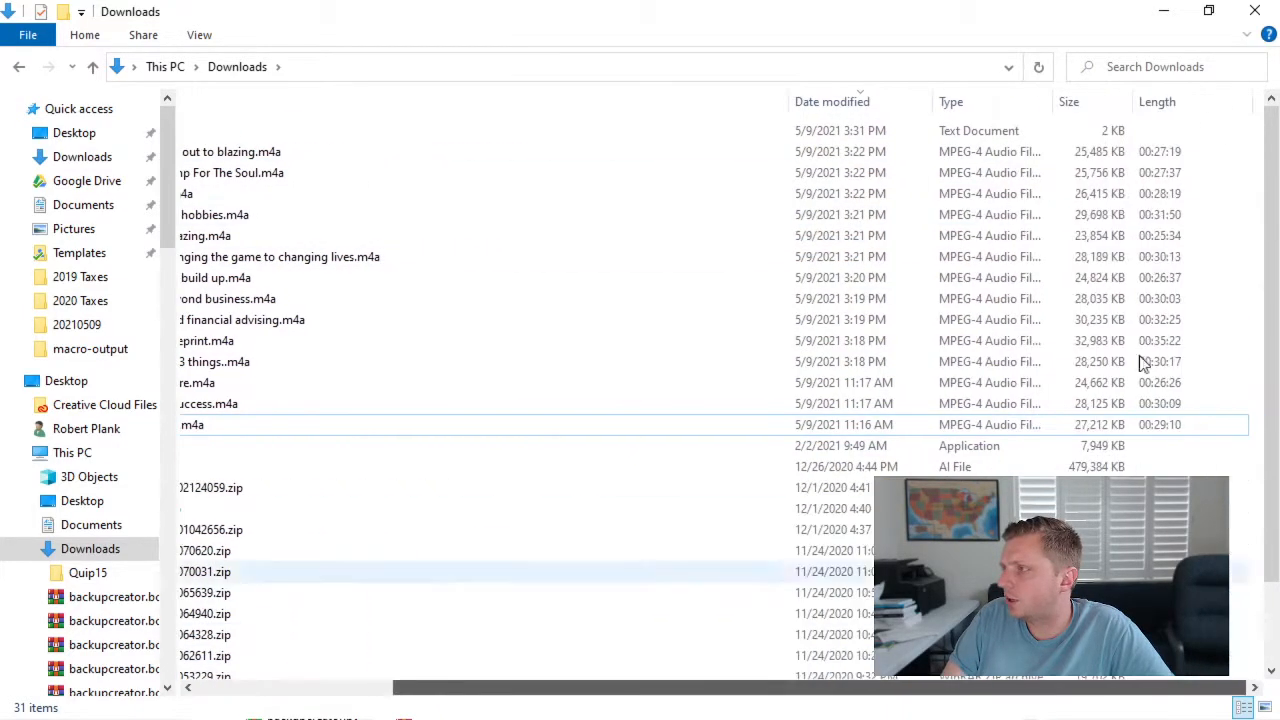
right_click(1161, 102)
left_click(999, 5)
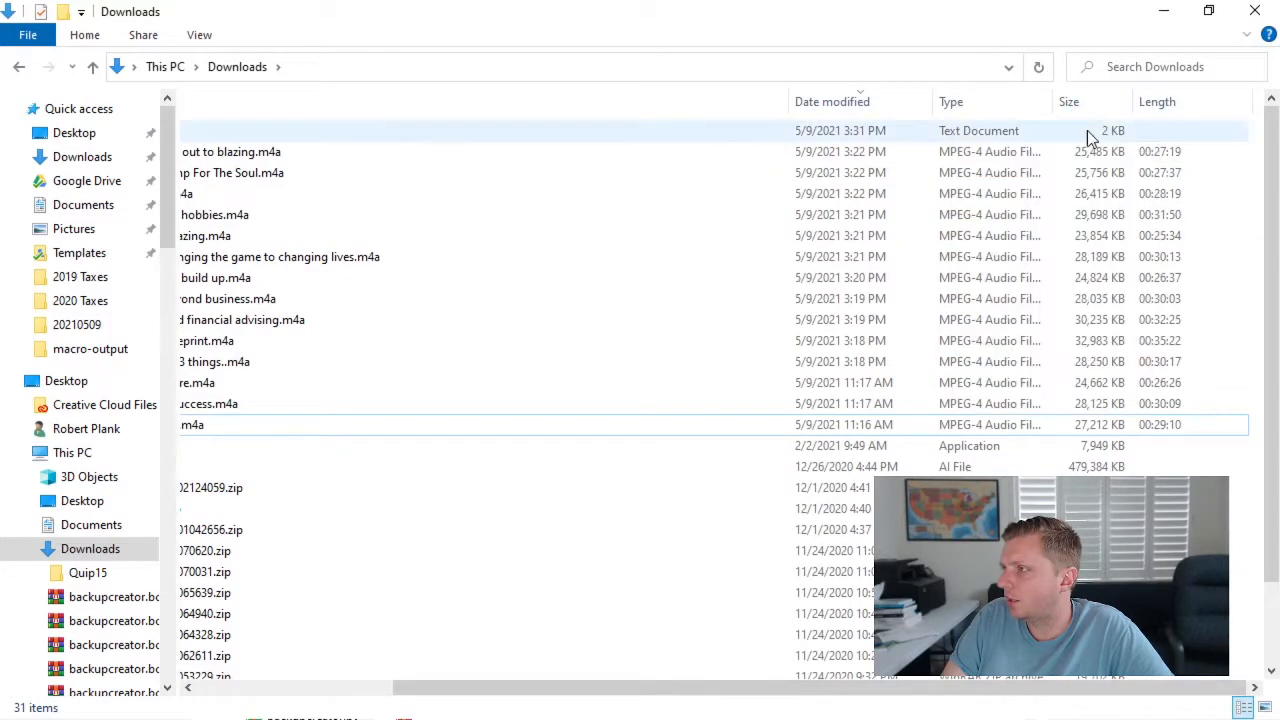
left_click_drag(704, 13, 0, 120)
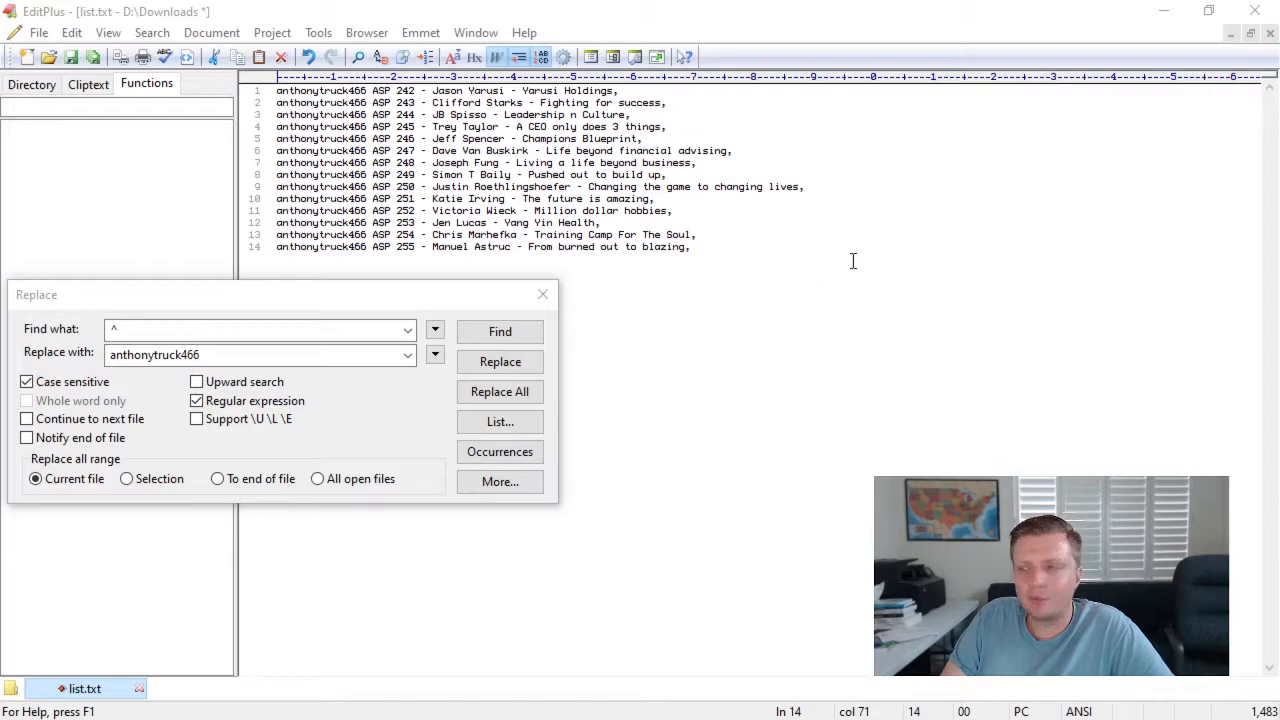
left_click(542, 294)
left_click(668, 92)
key("alt+Tab")
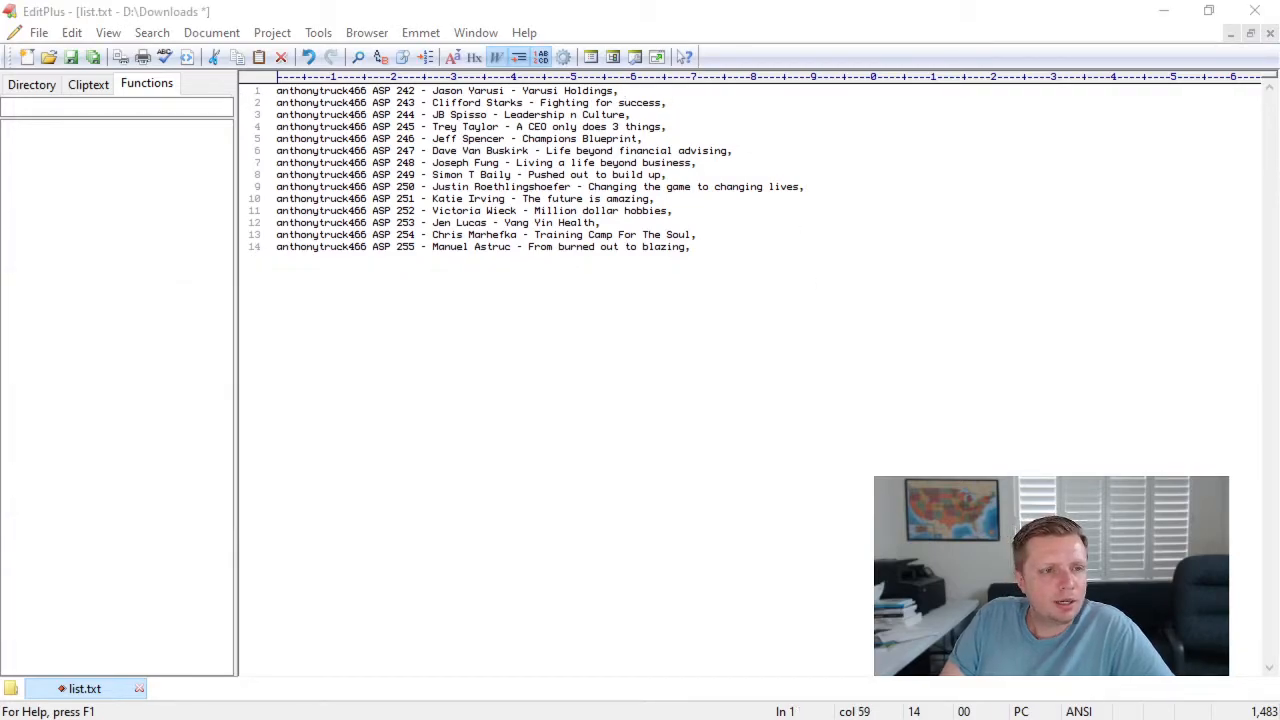
- Append the lengths in minutes to the first three lines of list.txt: 29 for ASP 242, 30 for ASP 243 and 27 for ASP 244
left_click(740, 91)
type("29")
key("Down")
key("End")
type("30")
key("Down")
type("27")
key("Down")
key("End")
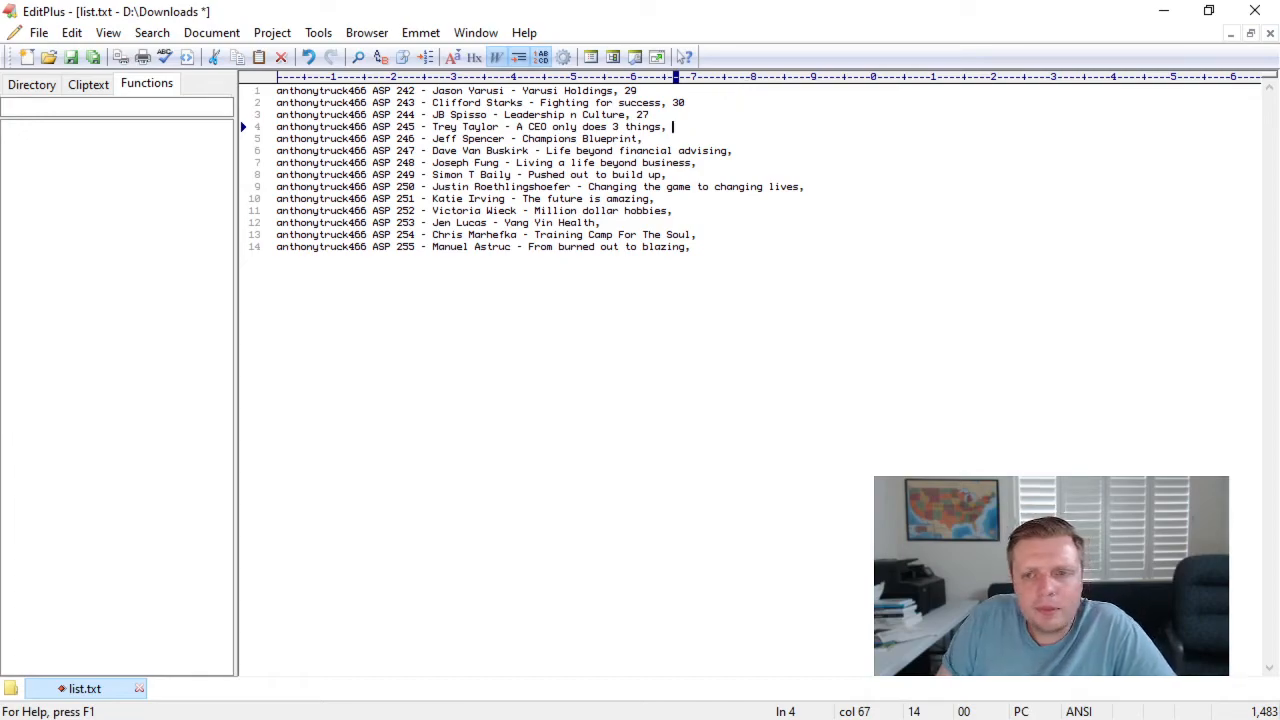
- Append 30, 35, 32 and 30 to the ends of the ASP 245, 246, 247 and 248 lines
left_click(788, 105)
left_click(762, 115)
left_click(753, 123)
type("30")
key("Down")
key("End")
type("35")
key("Down")
key("End")
type("32")
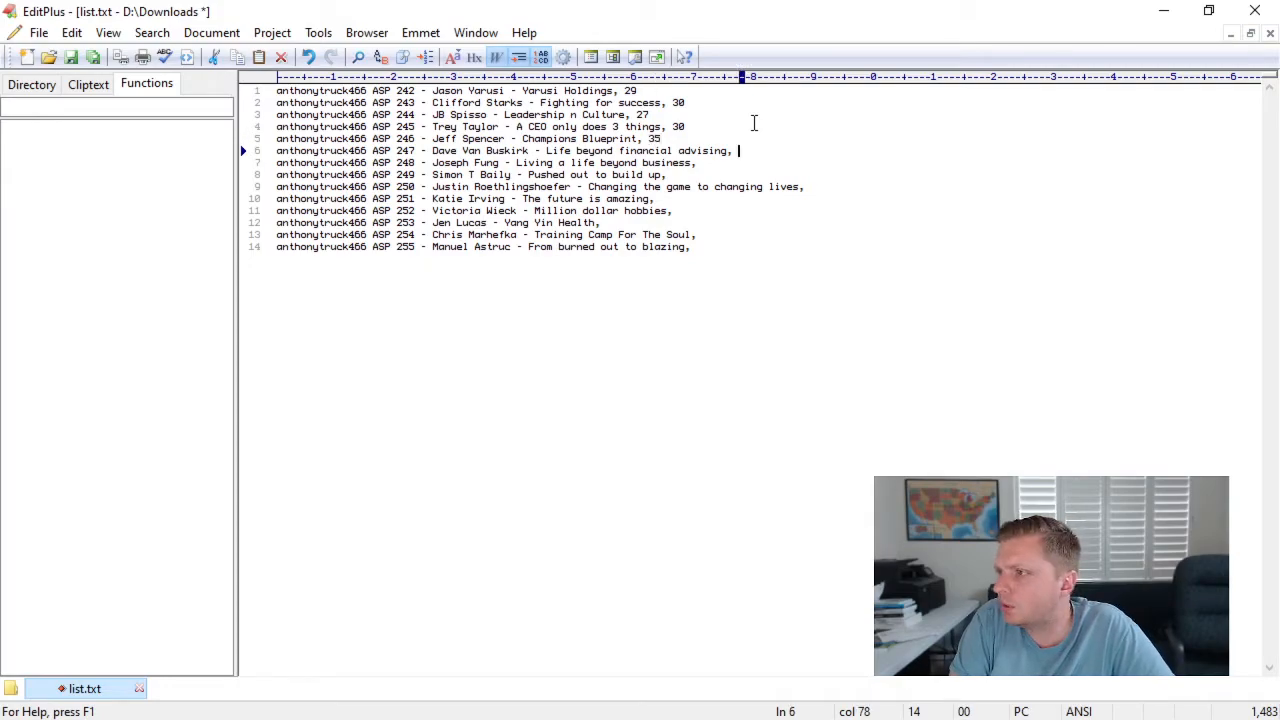
key("Down")
key("End")
type("30")
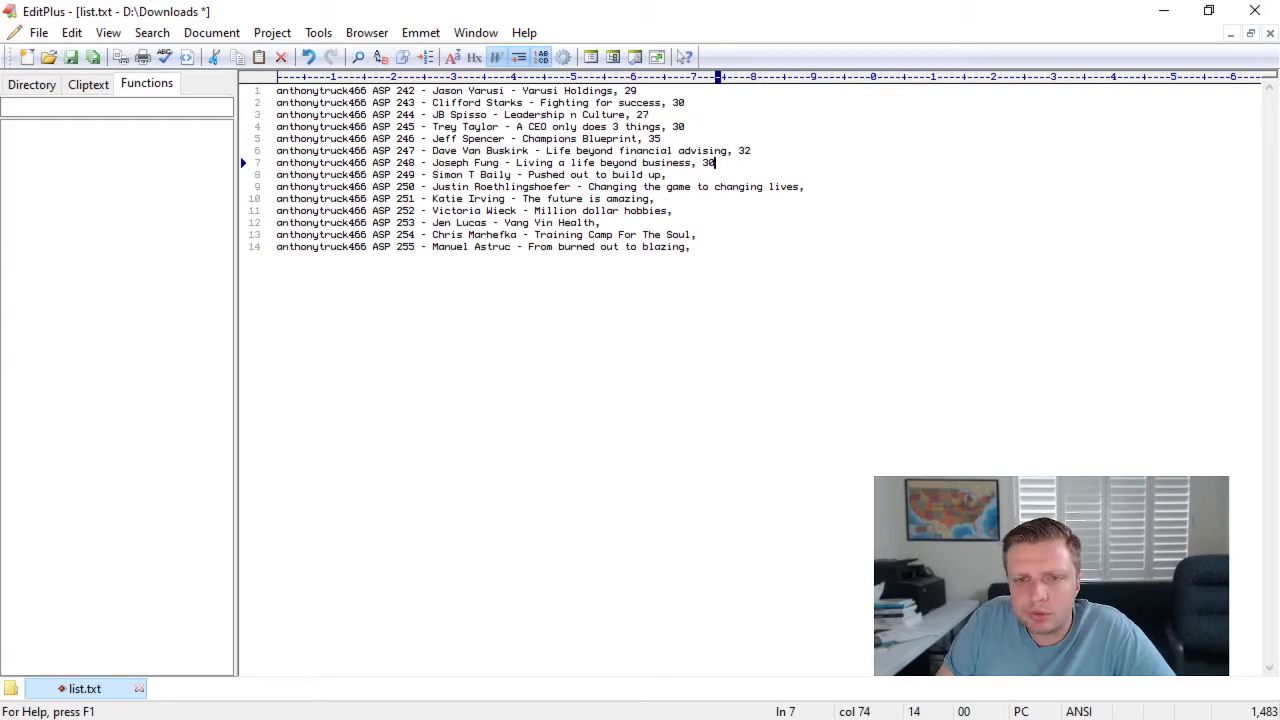
- Append 26, 30 and 25 to the ends of the ASP 249, 250 and 251 lines
key("alt+Tab")
left_click(706, 175)
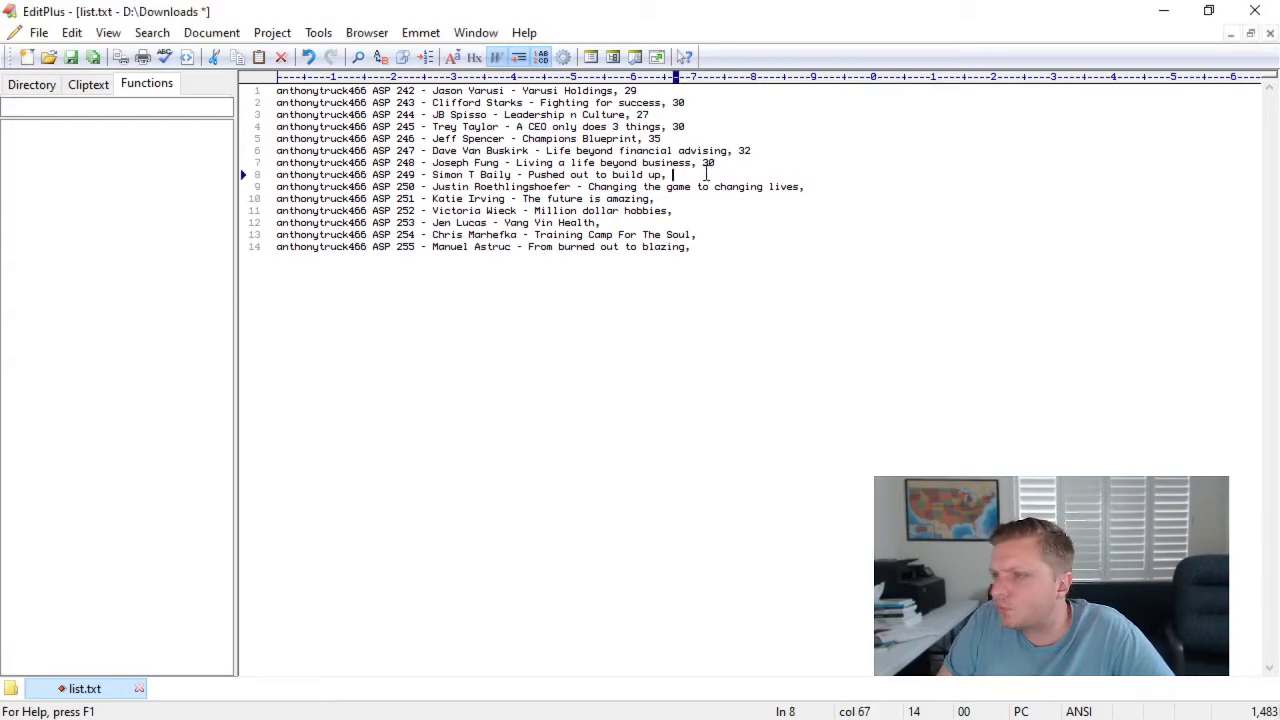
type("26")
key("Down")
key("End")
type("30")
key("Down")
key("End")
type("25")
key("Down")
key("End")
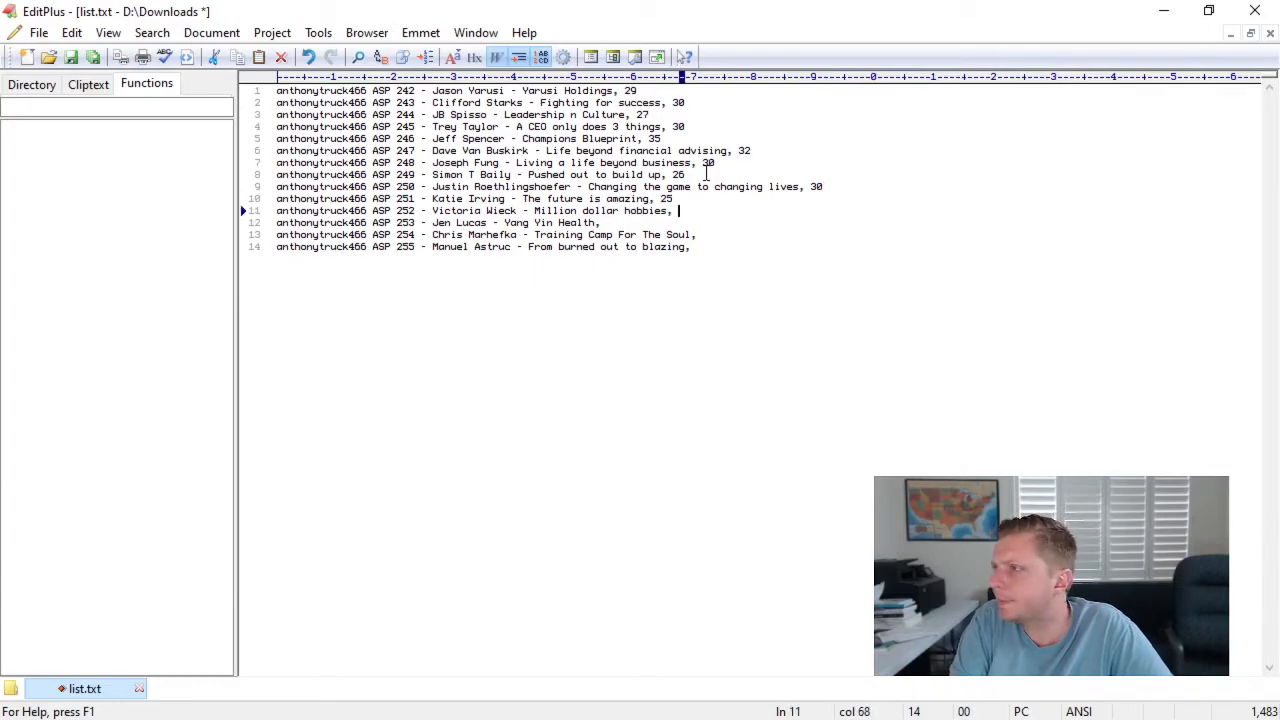
- Append 32, 28, 27 and 27 to the ends of the ASP 252, 253, 254 and 255 lines
type("32")
key("Down")
key("End")
type("28")
key("Down")
key("End")
type("27")
key("Down")
key("End")
type("27")
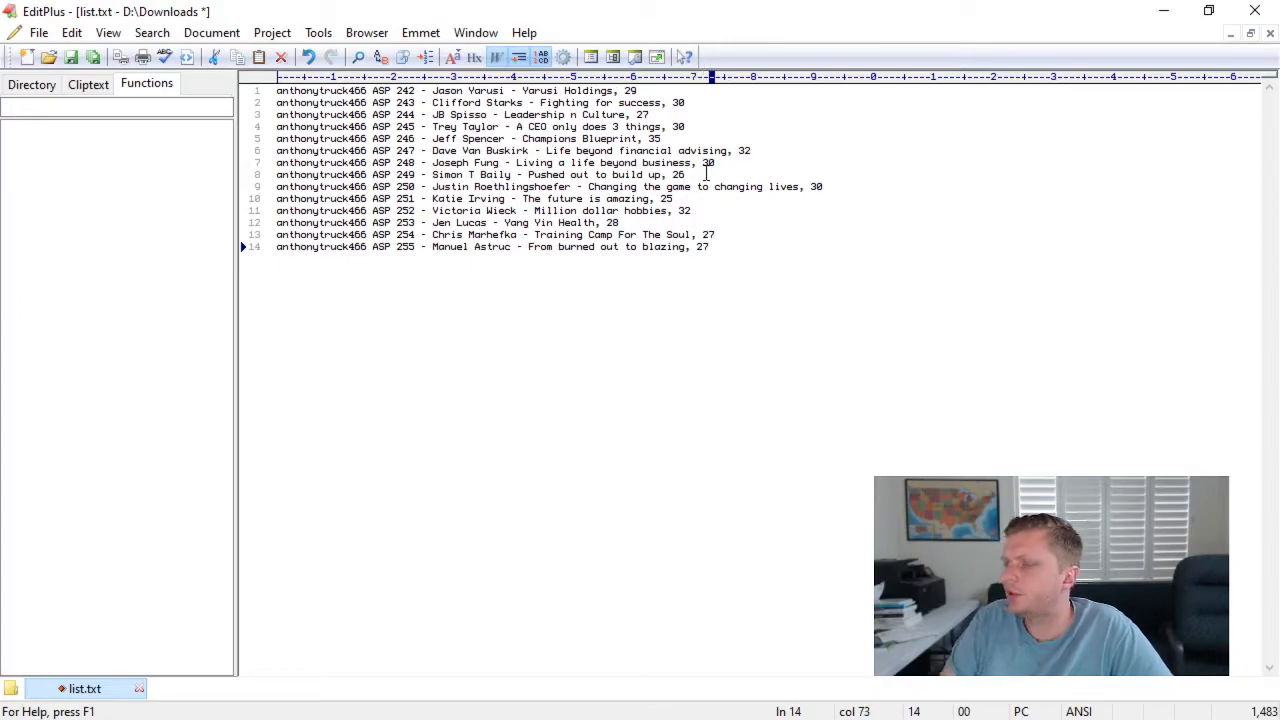
left_click(763, 129)
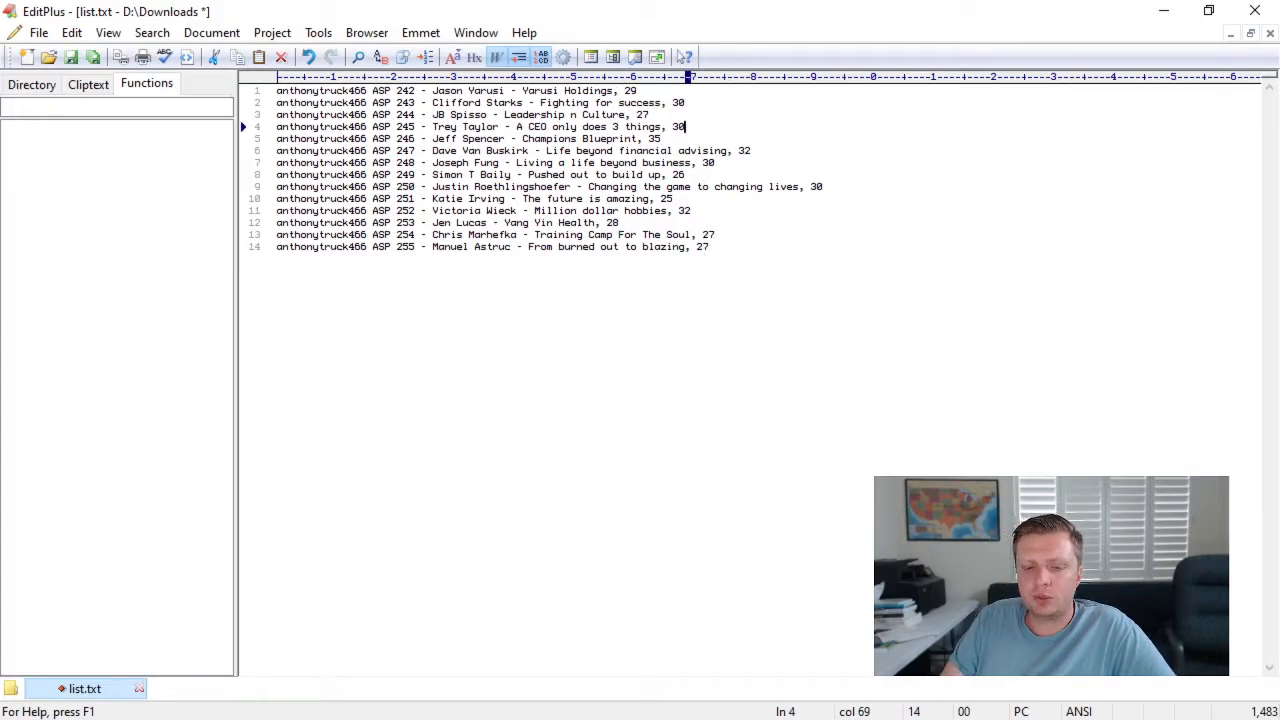
key("alt+Tab")
left_click(743, 210)
left_click(710, 138)
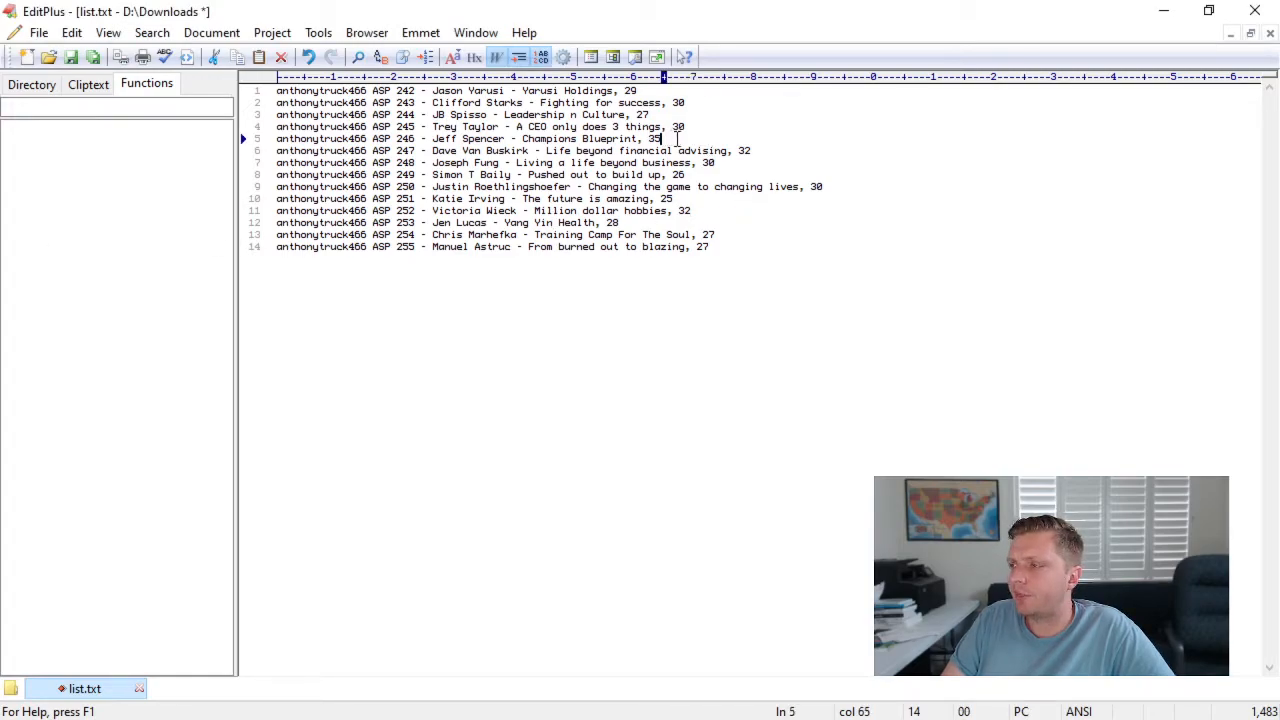
- Replace every line end ($) with a space and the word minutes throughout list.txt, and close the Replace dialog
left_click(641, 90)
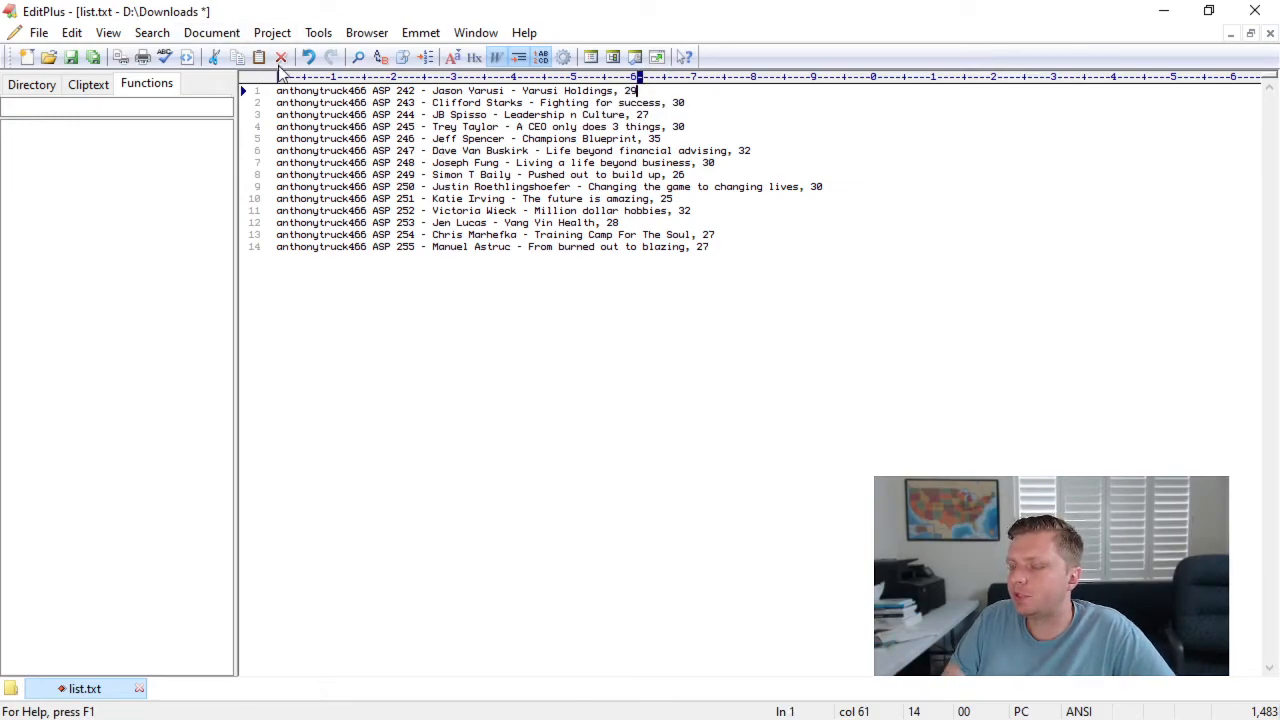
left_click(152, 32)
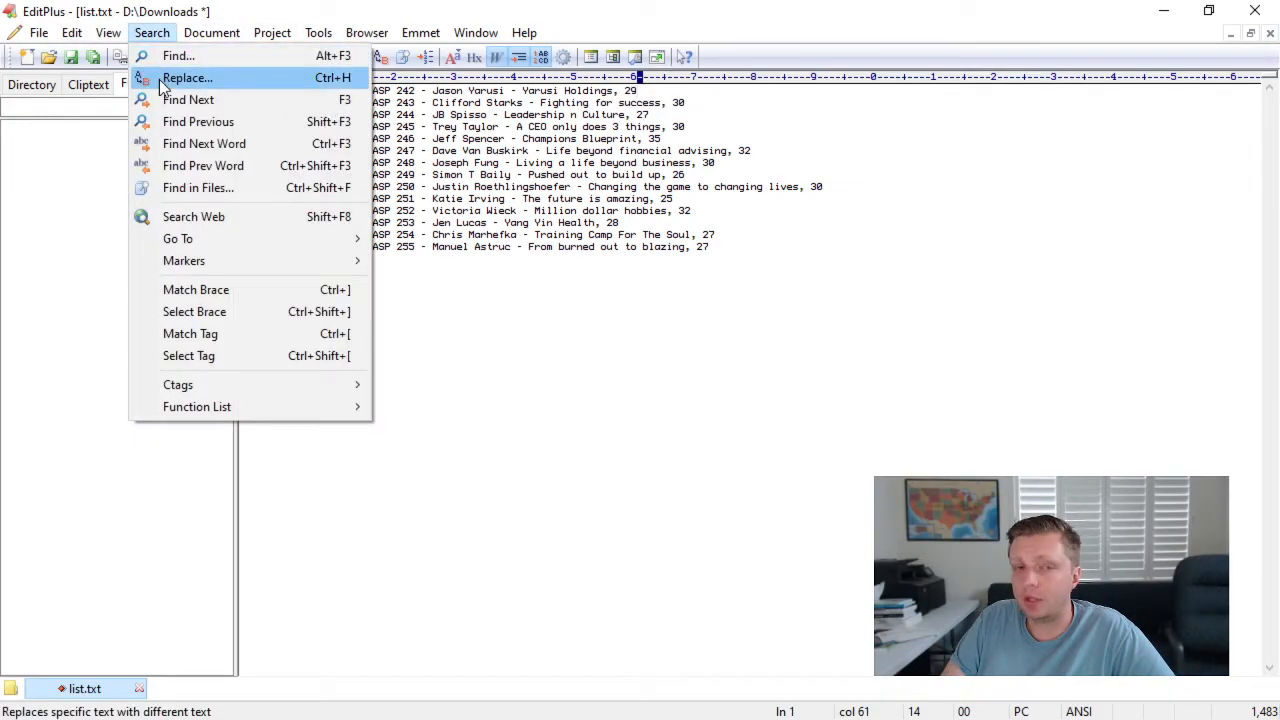
left_click(190, 77)
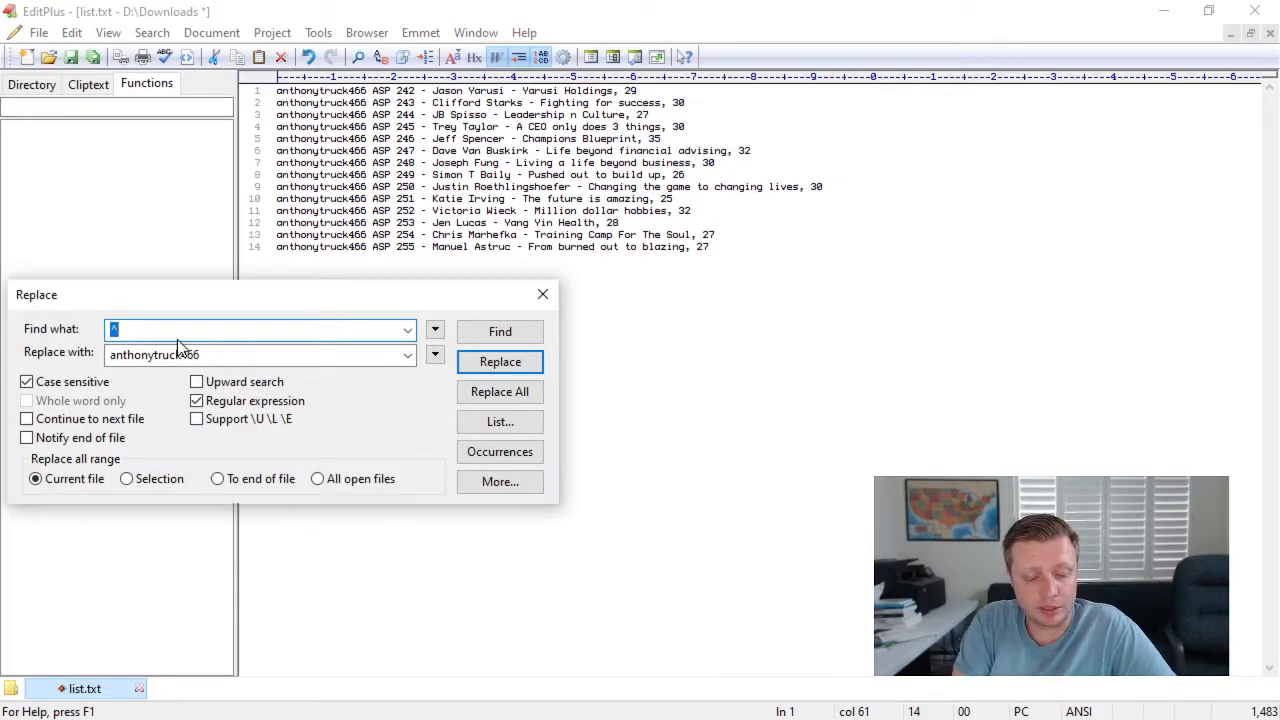
key("Tab")
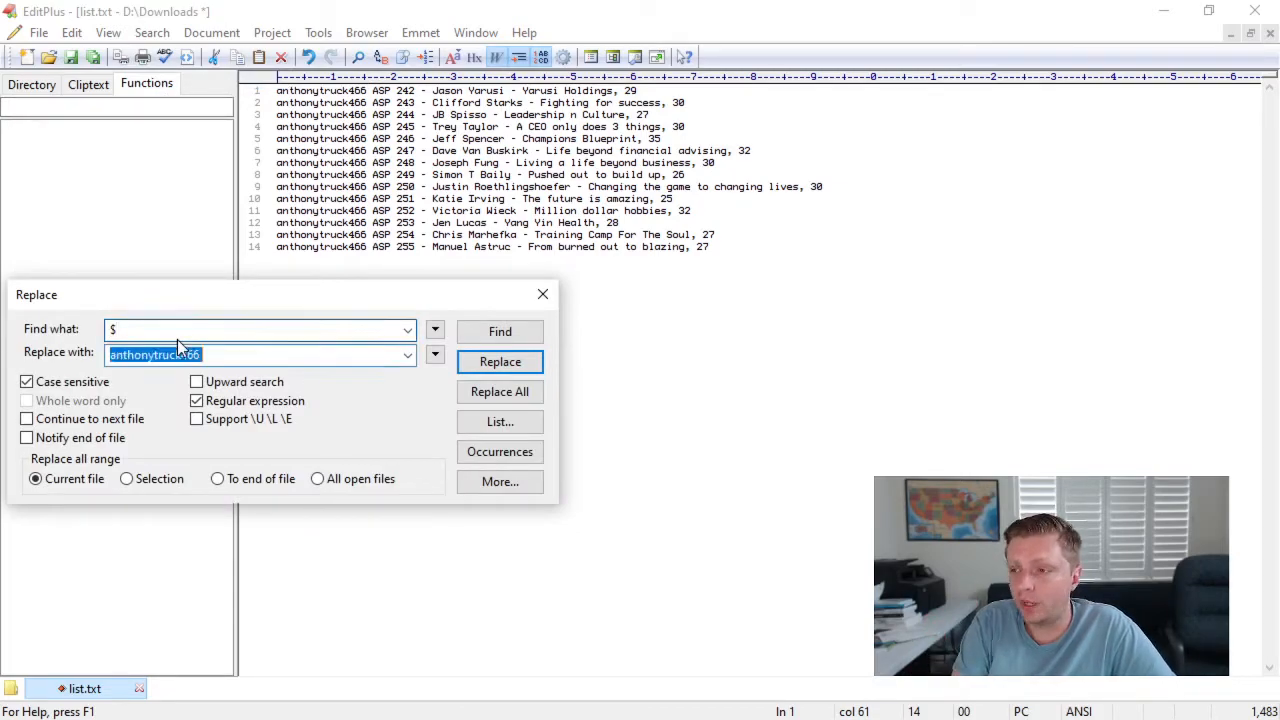
key("BackSpace")
type("tes")
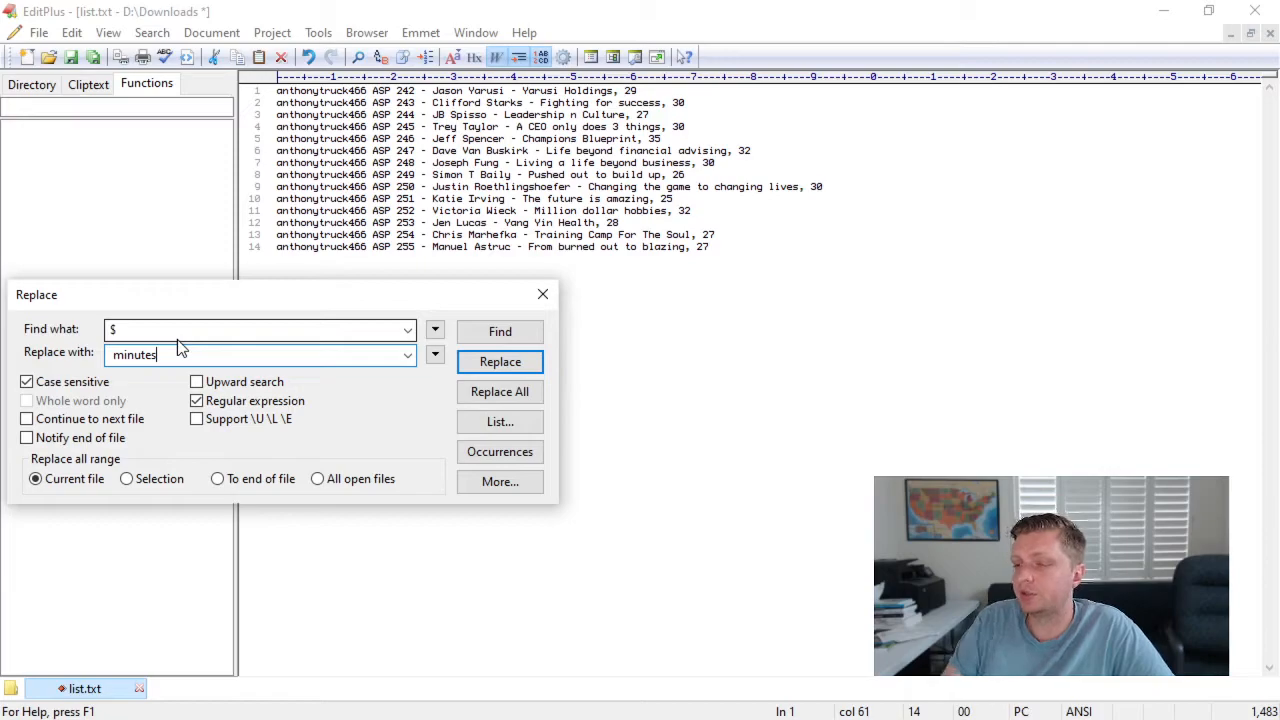
left_click(526, 394)
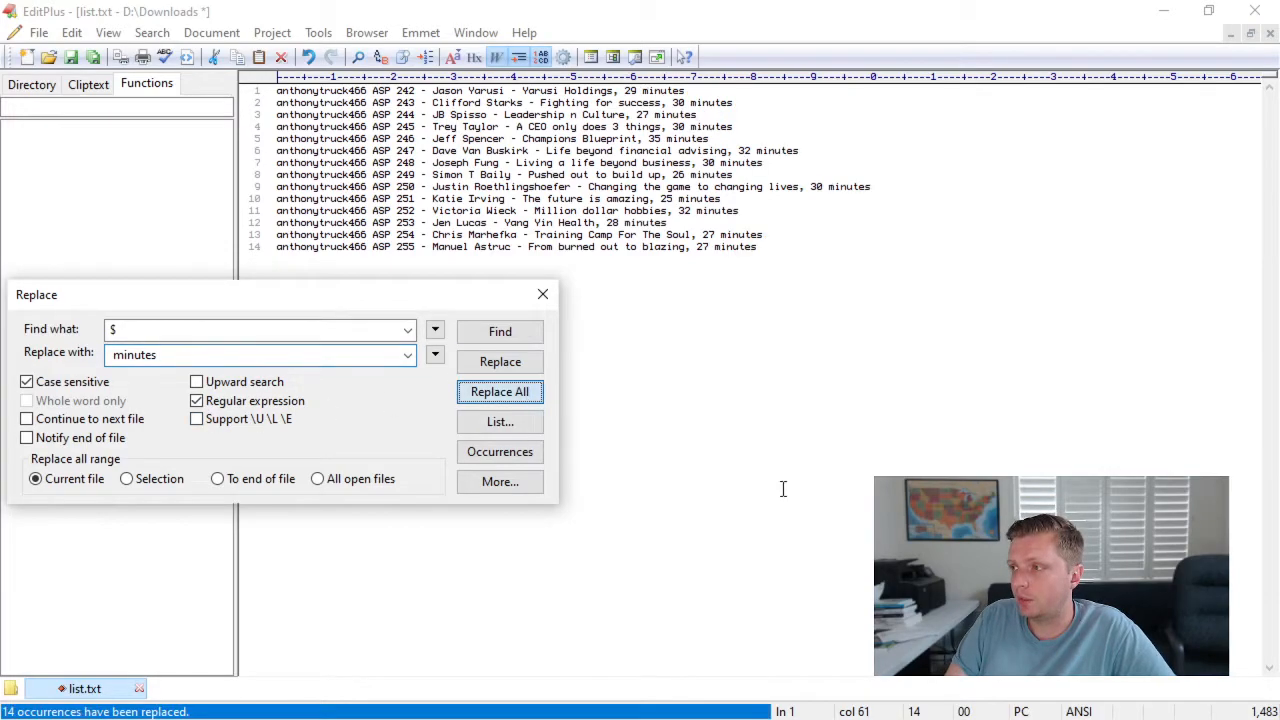
left_click(543, 295)
- Select all lines of list.txt and copy them to the clipboard
key("alt+Tab")
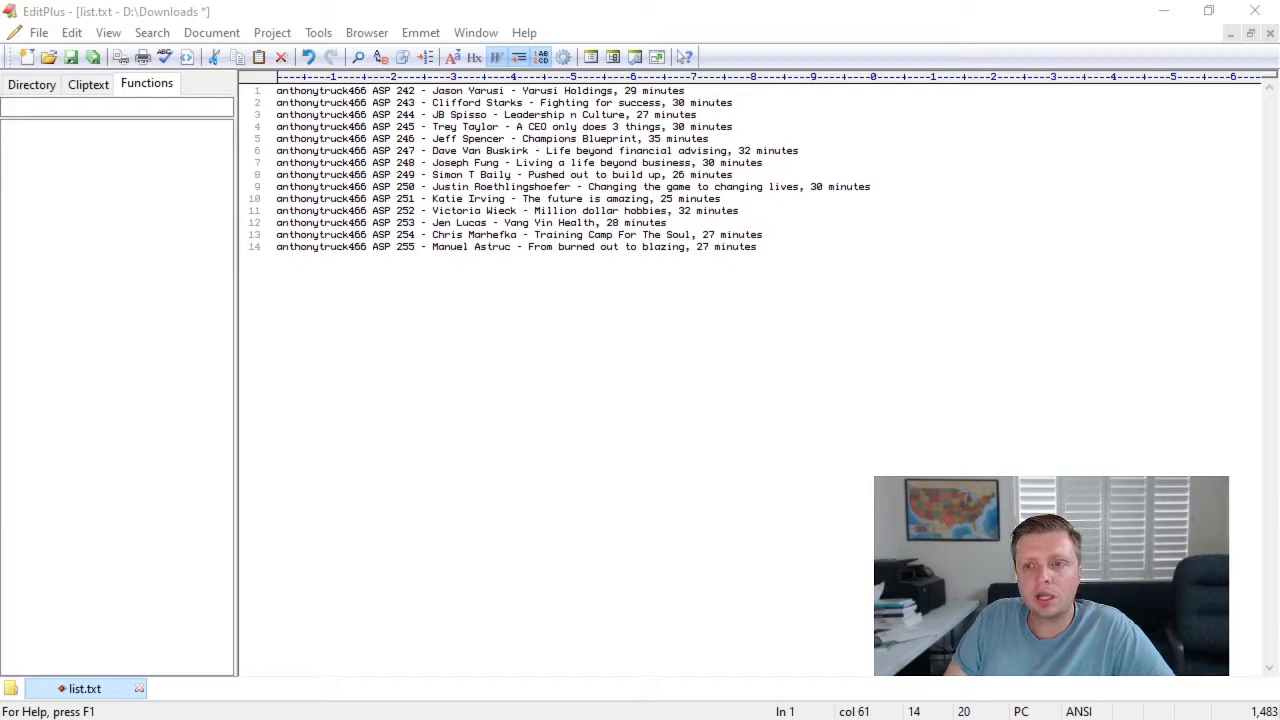
left_click(330, 151)
left_click_drag(784, 264, 277, 88)
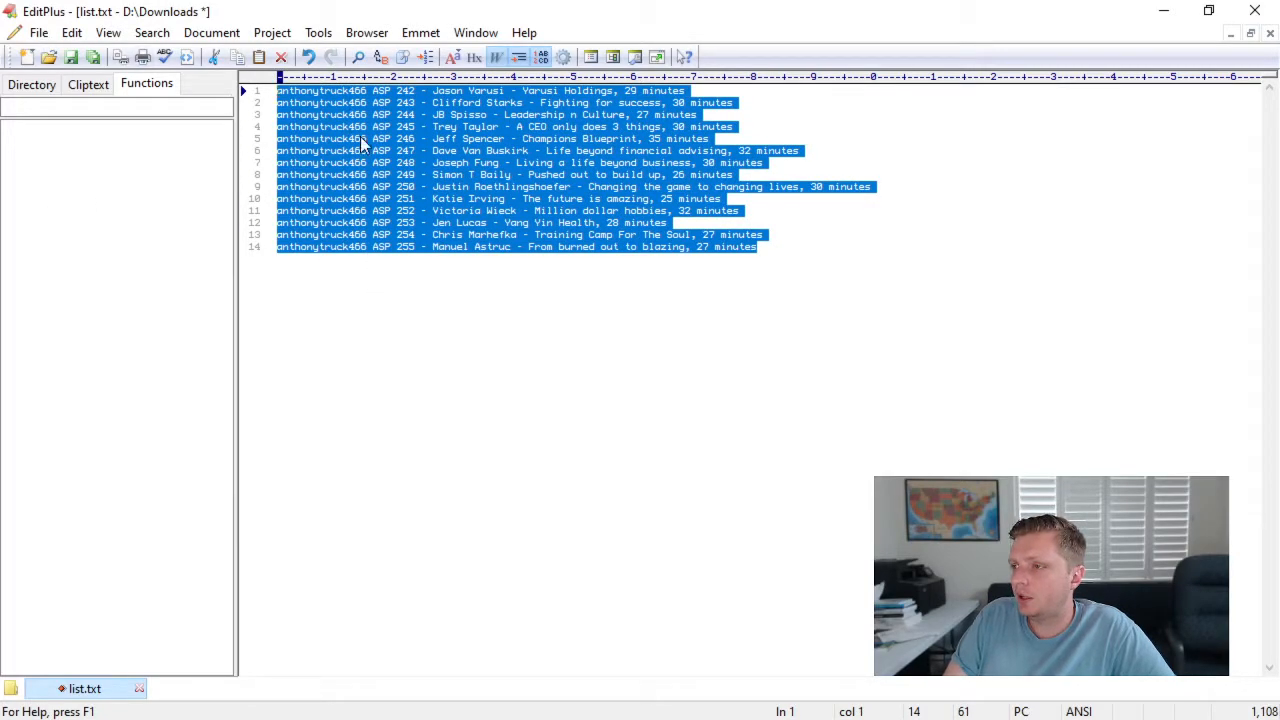
right_click(391, 136)
left_click(419, 174)
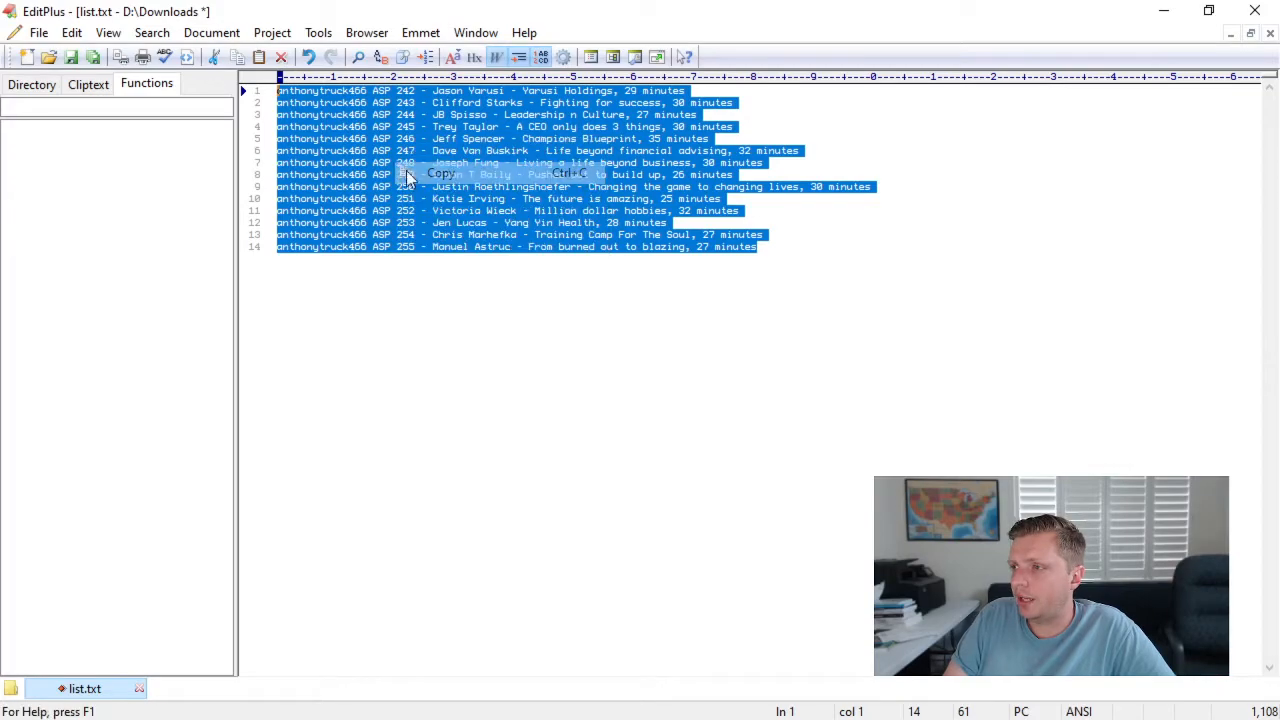
- Switch to the Podcast Notes project in Asana, paste the copied lines as new tasks and select all the pasted tasks
key("alt+Tab")
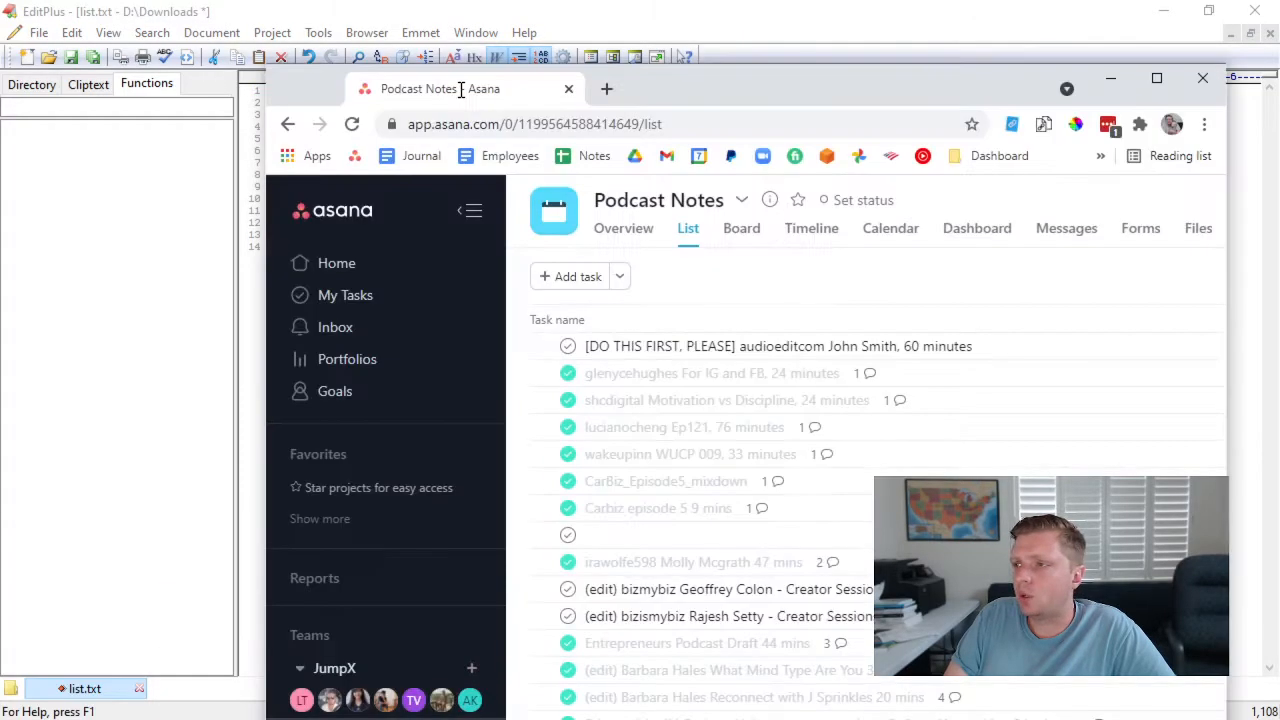
double_click(460, 89)
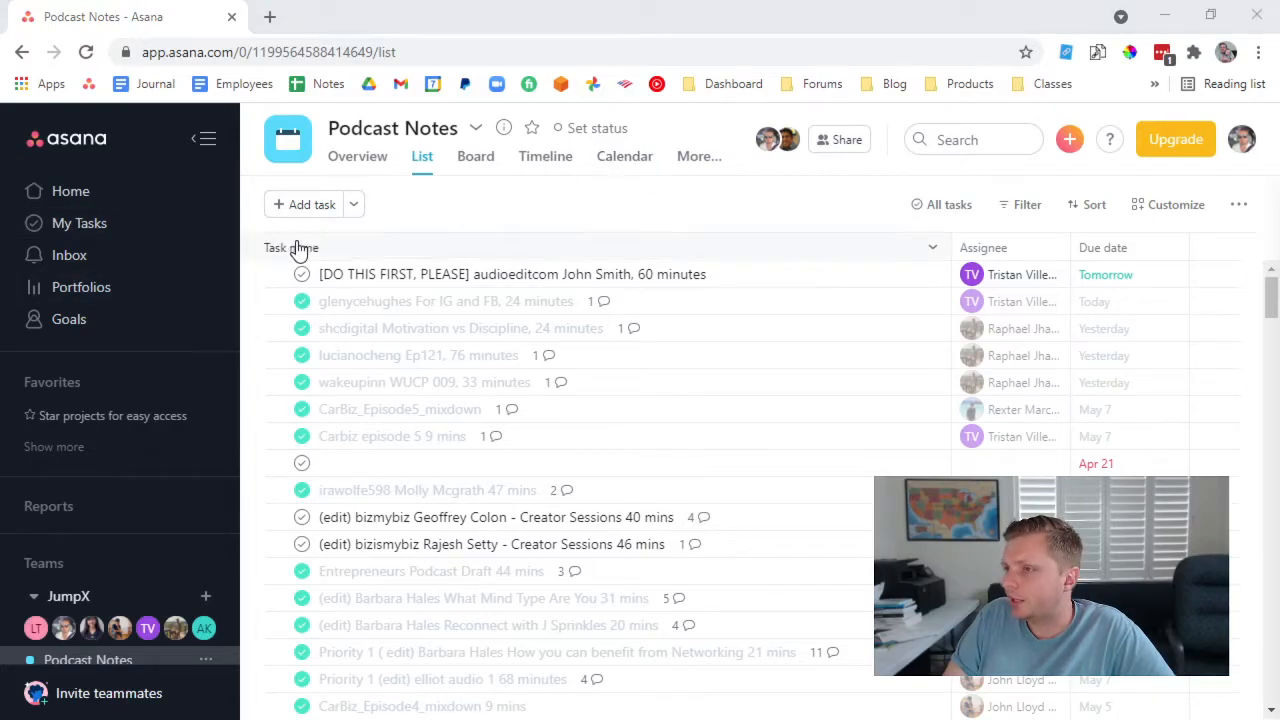
left_click(312, 204)
right_click(343, 270)
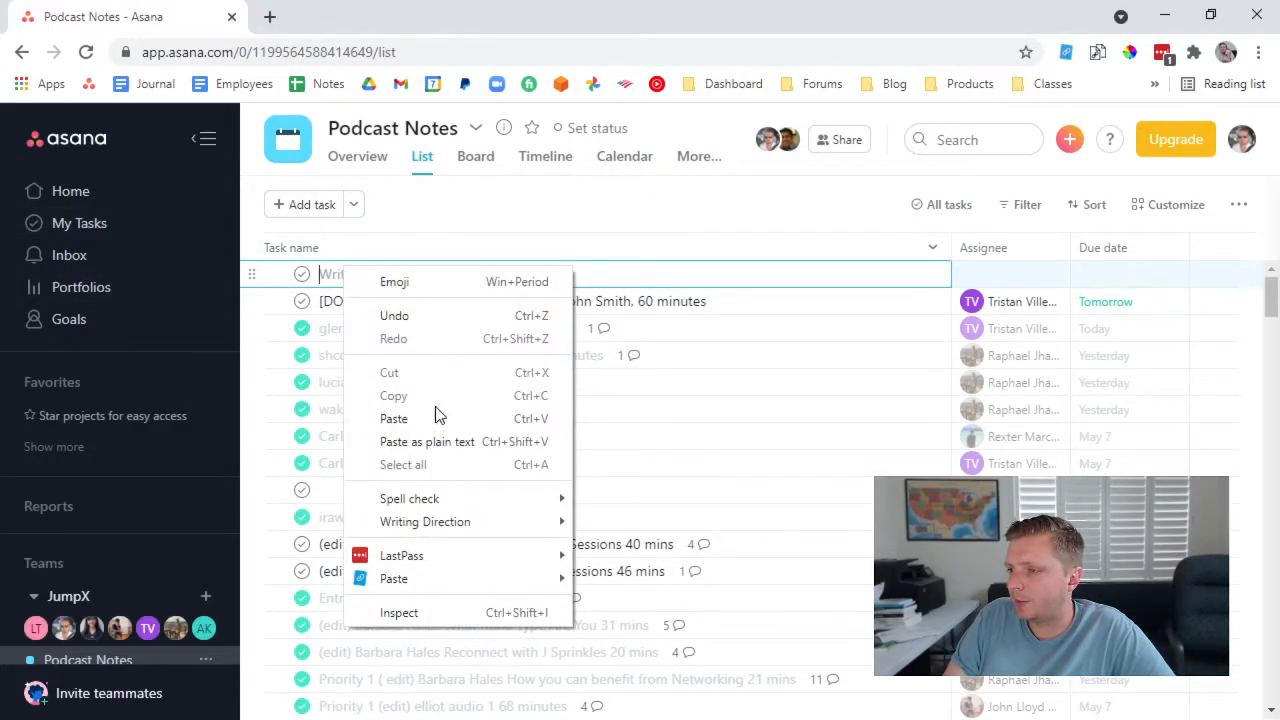
left_click(430, 419)
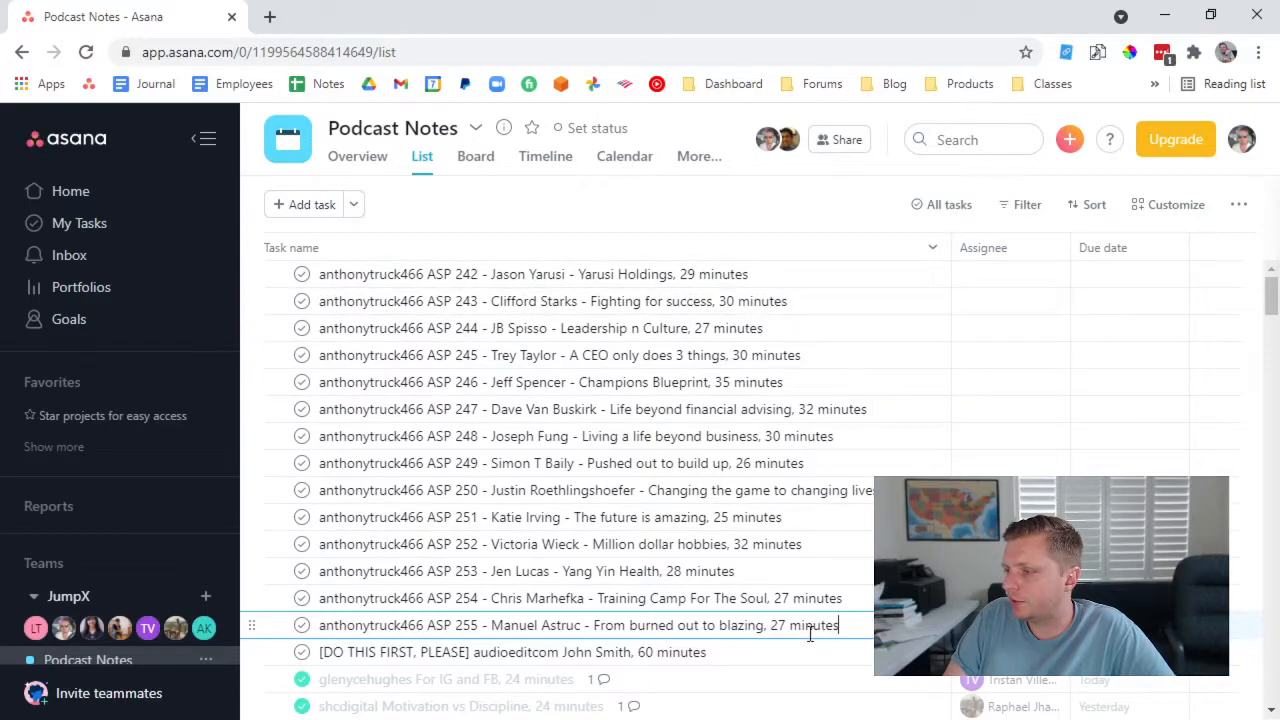
left_click(533, 268)
left_click(534, 623, "shift")
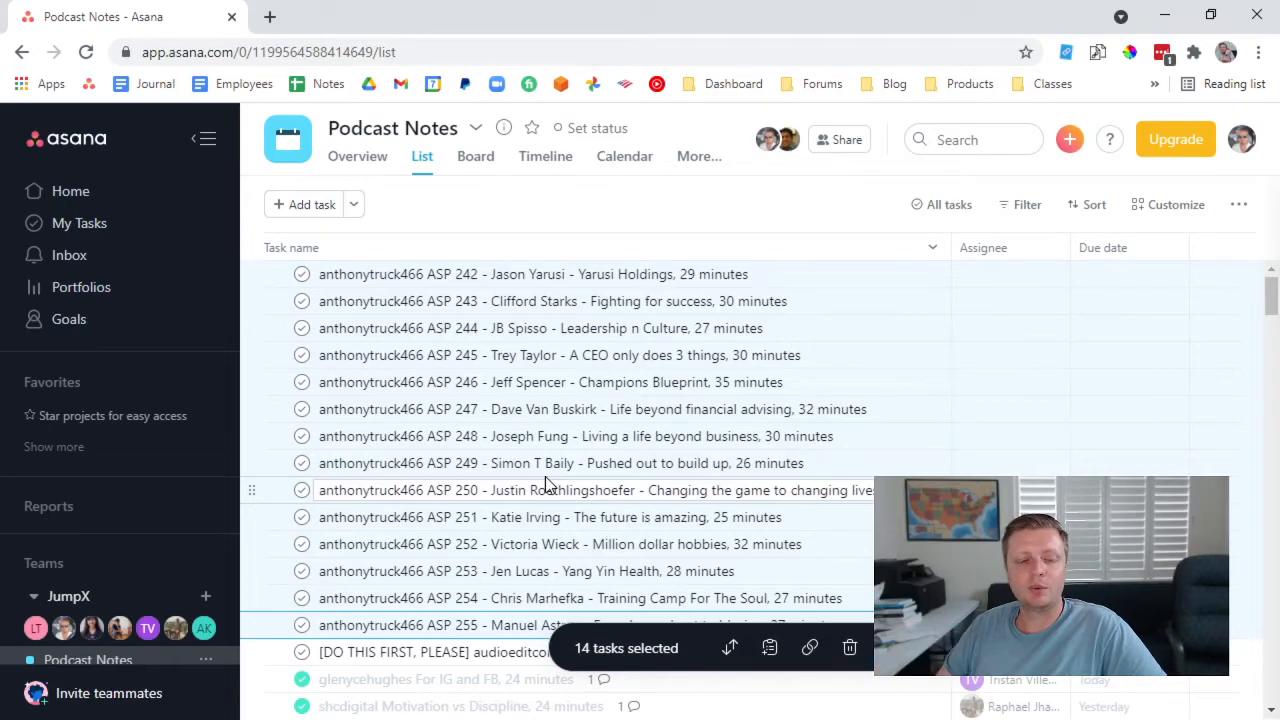
key("alt+Tab")
left_click(509, 203)
left_click(613, 200)
left_click(704, 200)
left_click(790, 199)
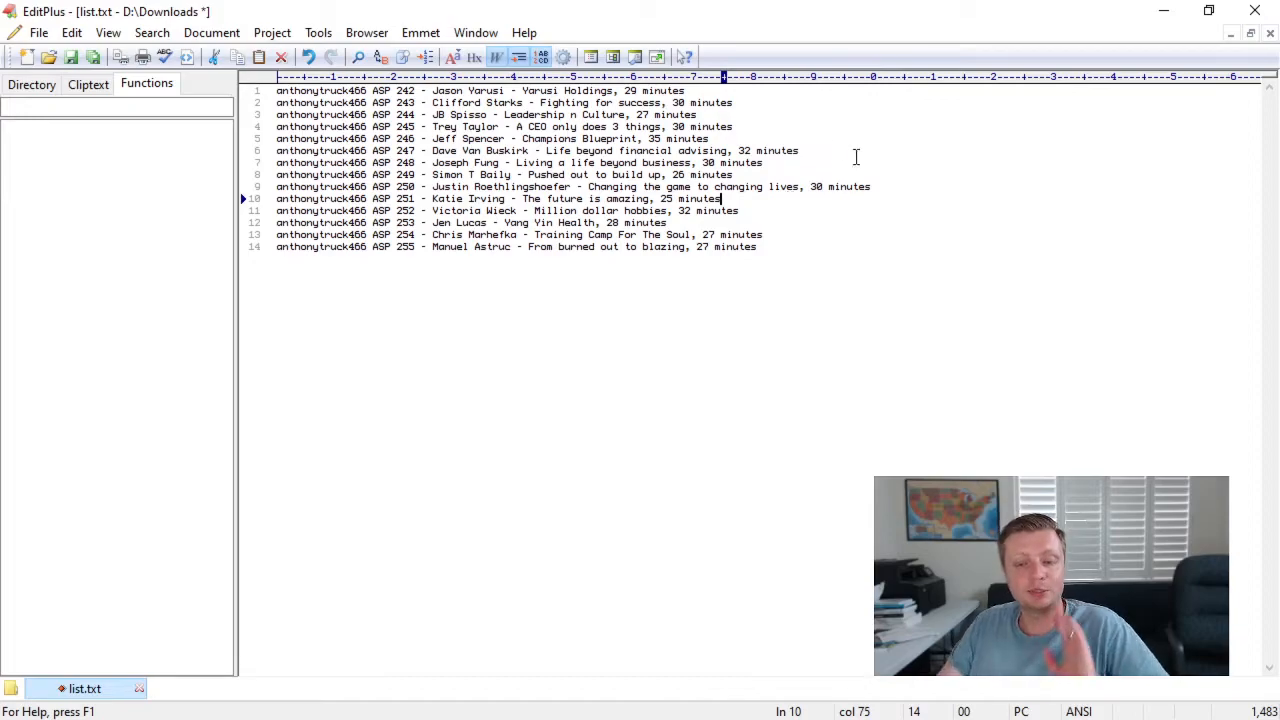
key("alt+Tab")
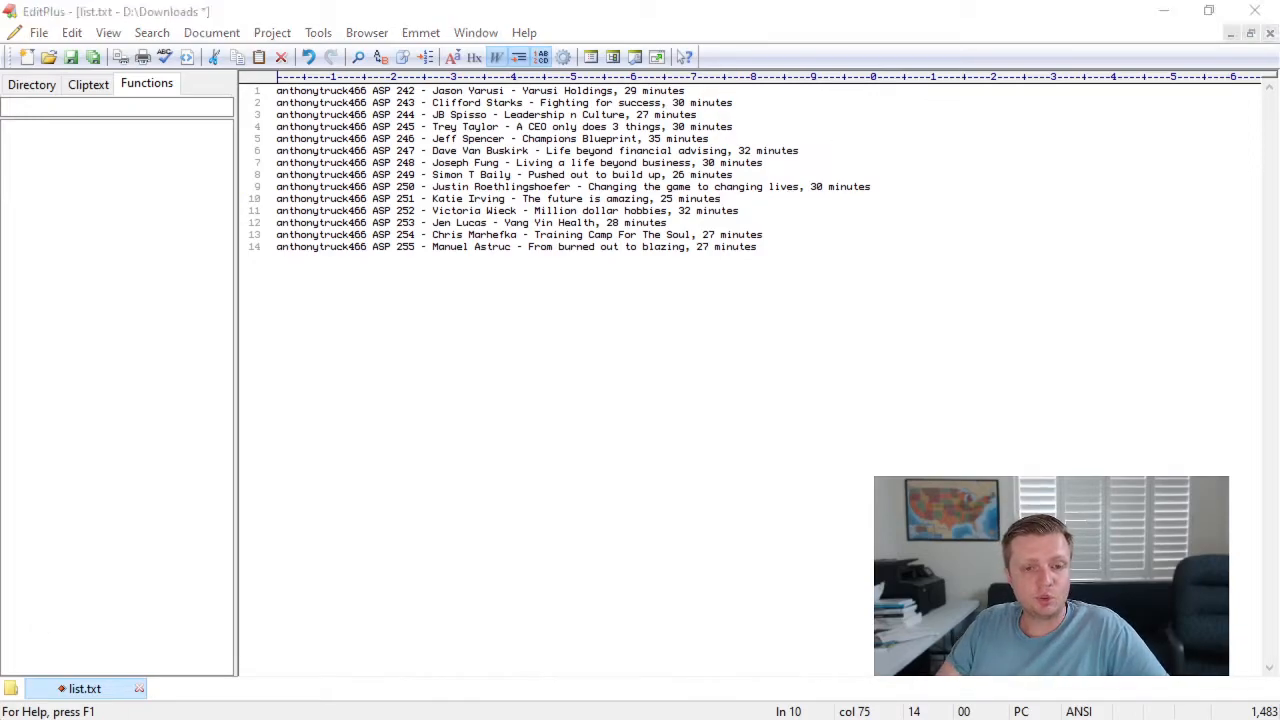
- Switch to the Downloads folder in File Explorer and open the ASP 248 file's name for editing, leaving it without a change
double_click(1099, 152)
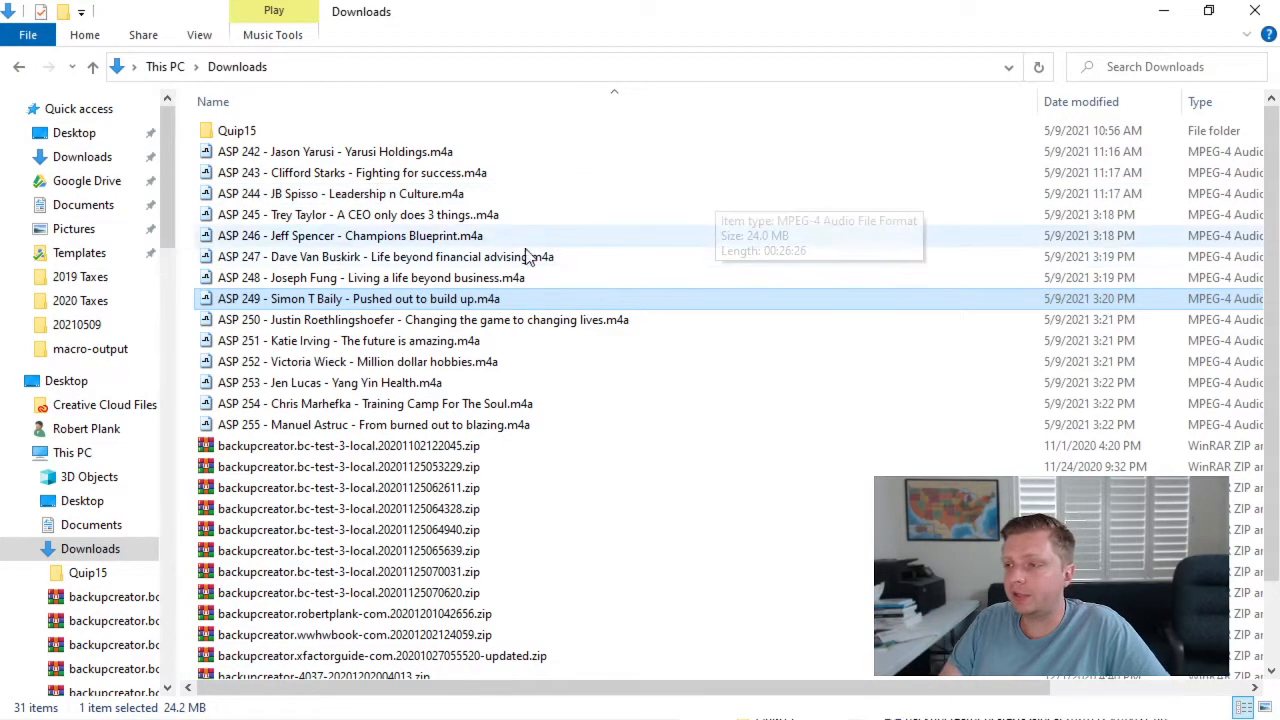
left_click(439, 287)
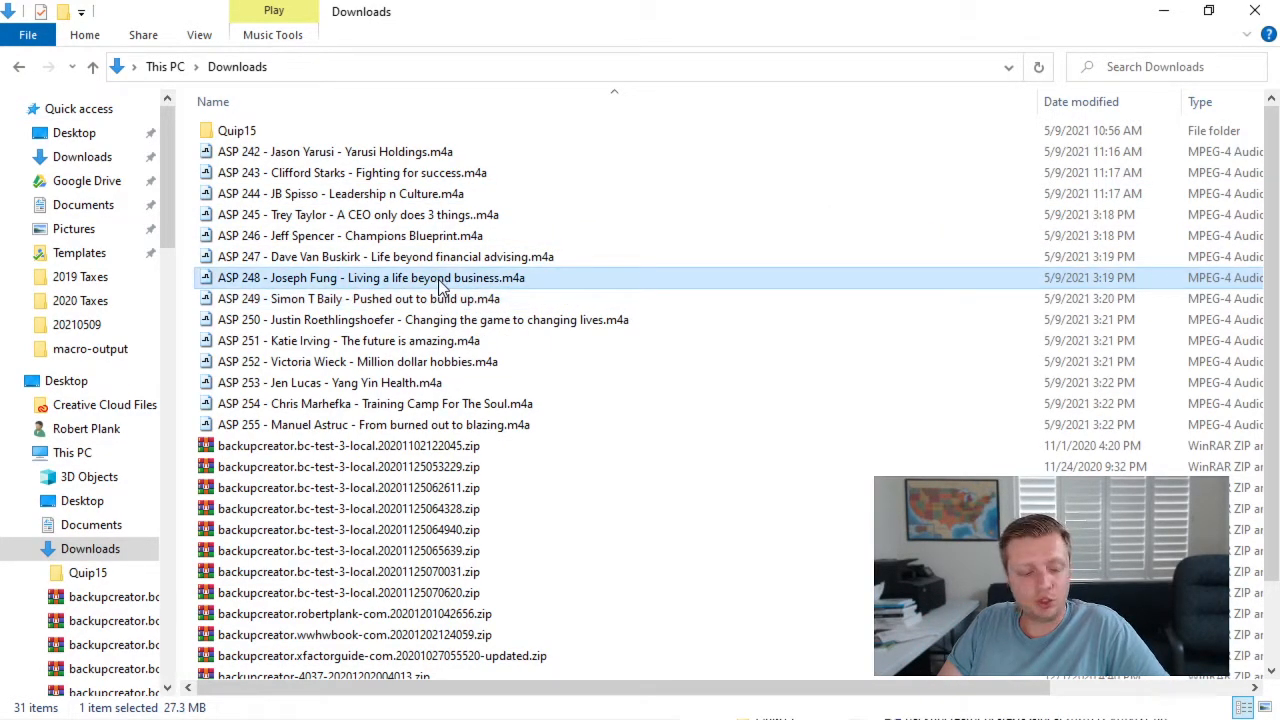
left_click(438, 283)
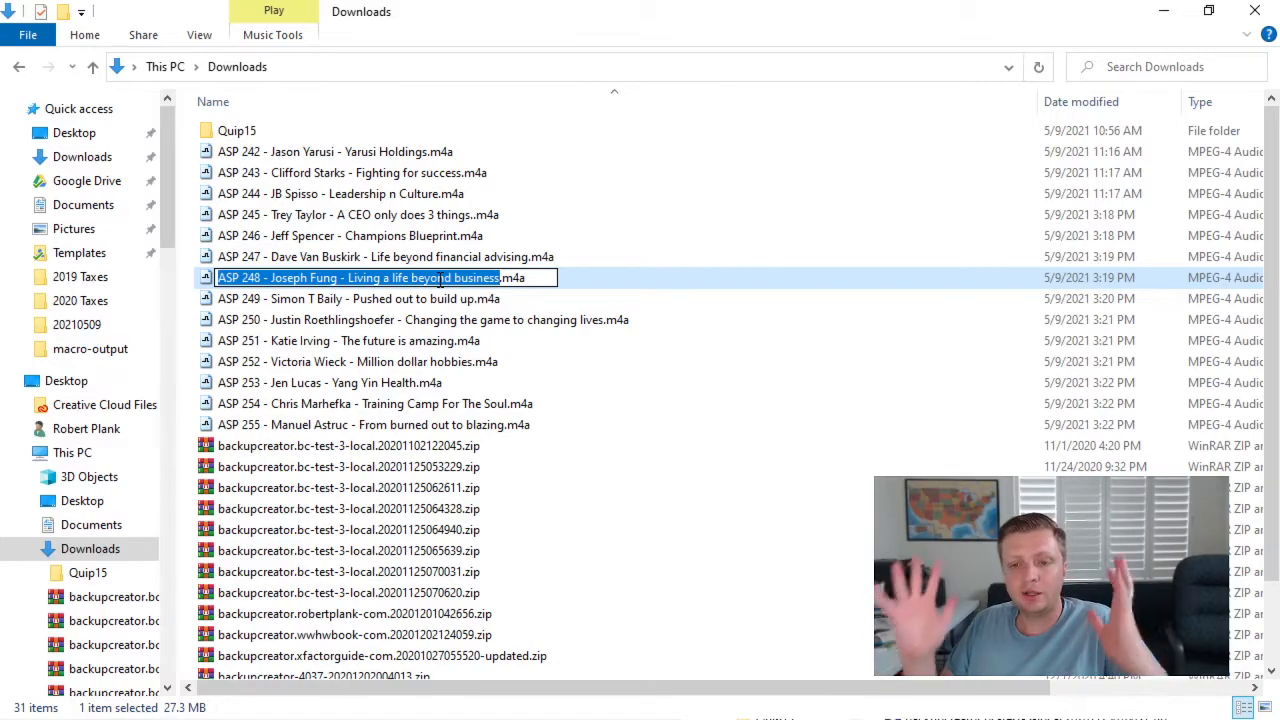
key("Return")
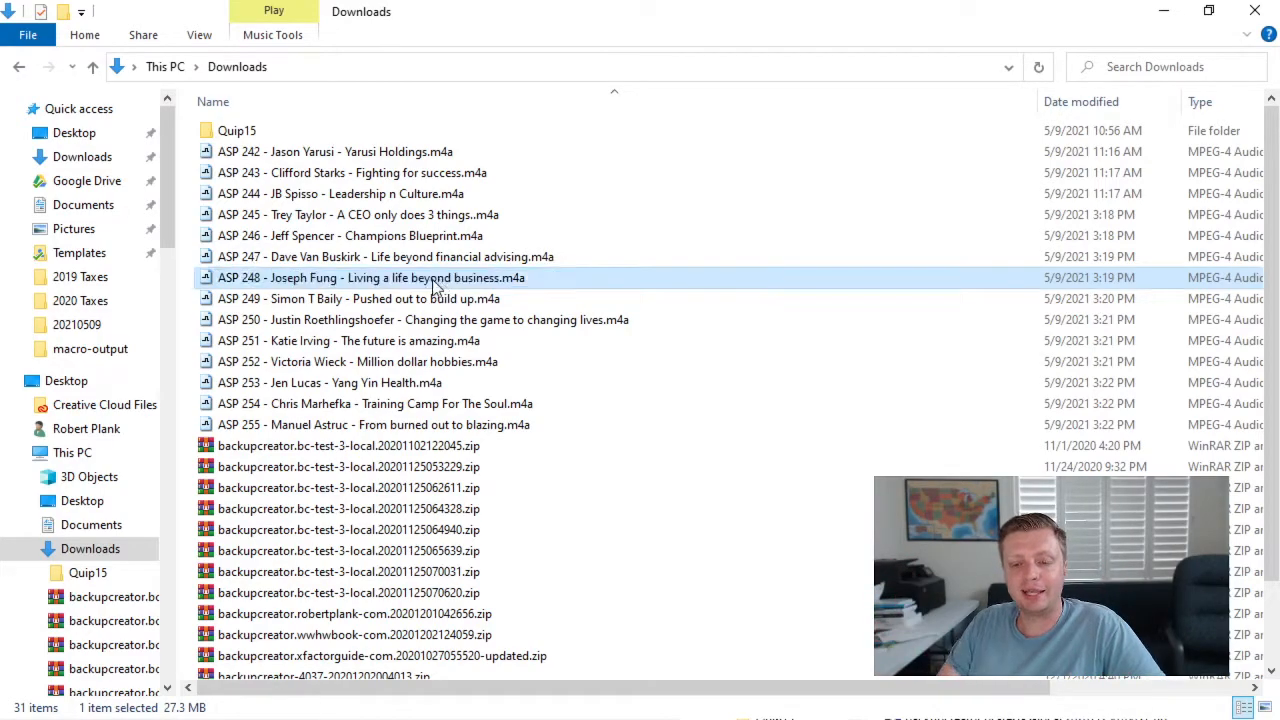
- Show the Command Prompt with the dir /b > test.txt export command, close it and look through the Downloads folder's file list
left_click_drag(0, 122, 787, 69)
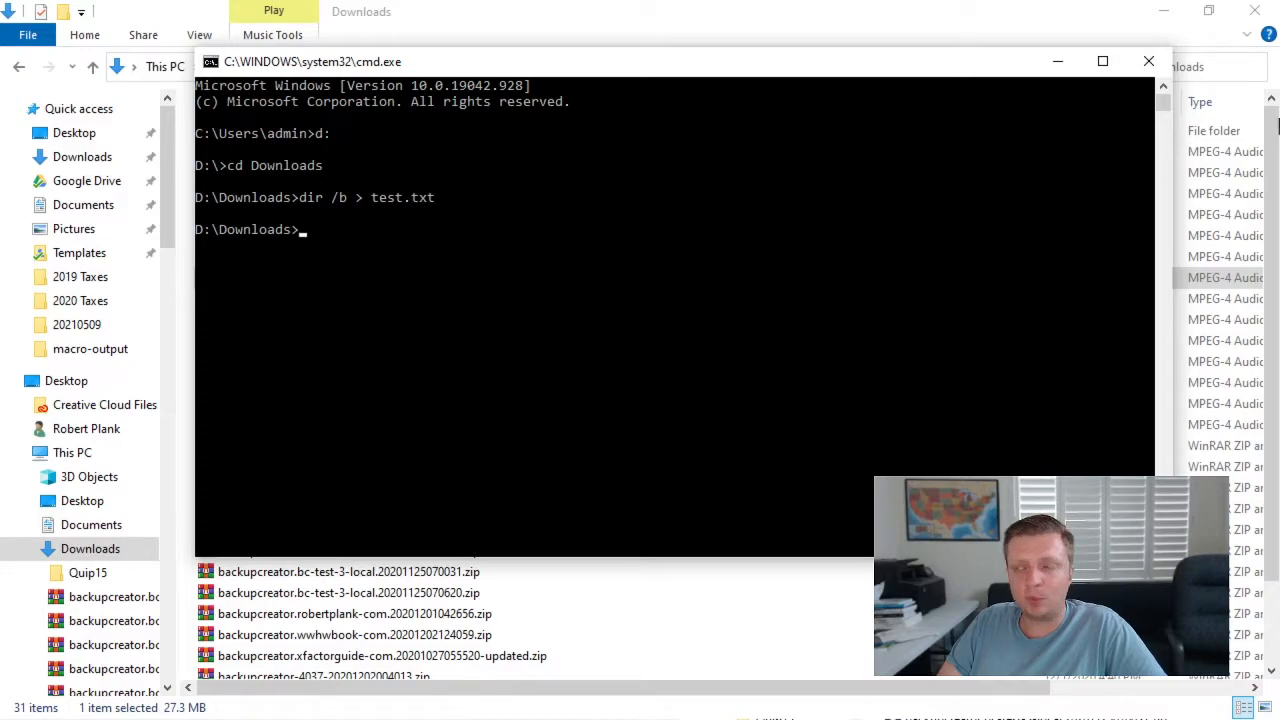
left_click(1149, 61)
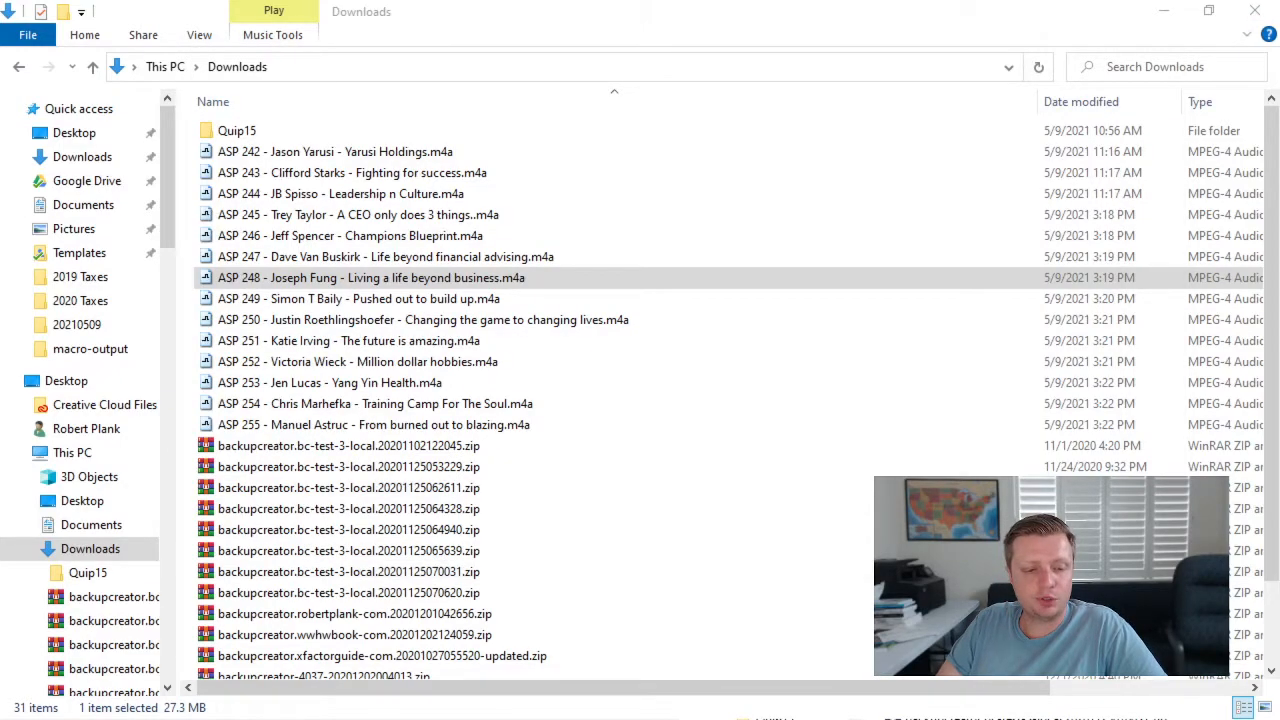
scroll(300, 488, "down", 2)
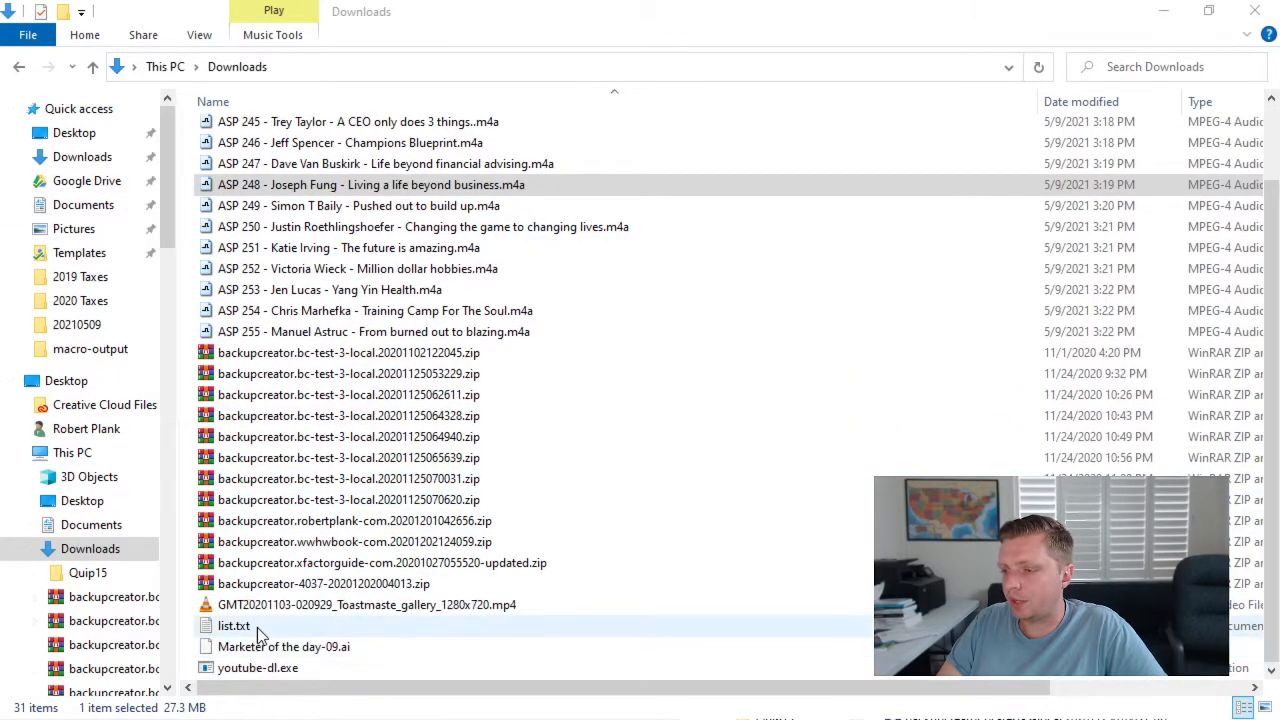
- Open list.txt from the Downloads folder, close that window and switch to the prefixed episode lines of list.txt in EditPlus
double_click(235, 626)
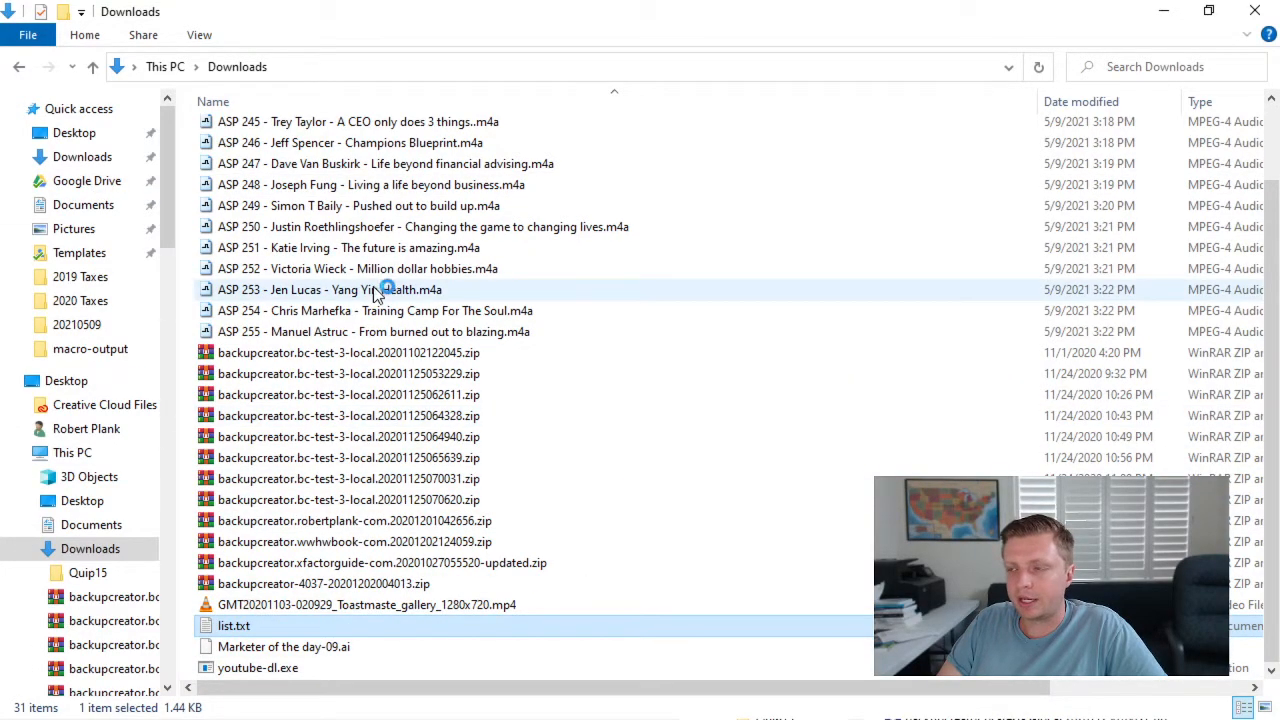
left_click(927, 29)
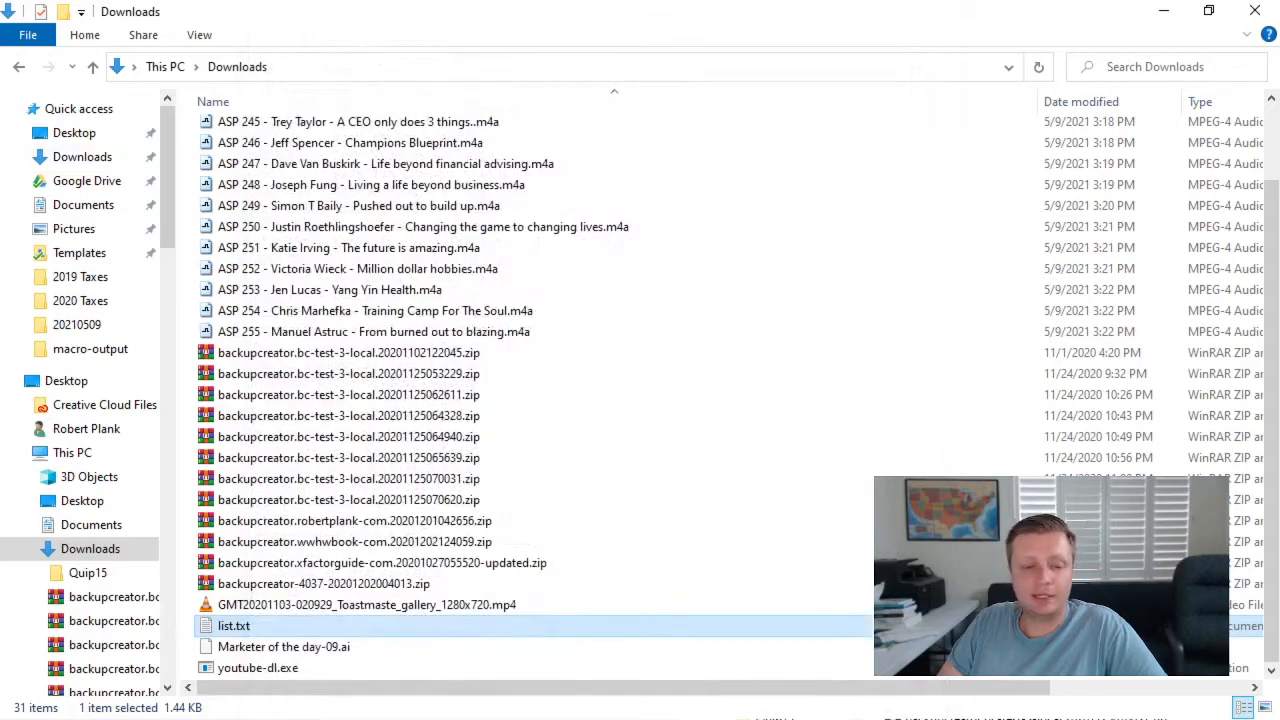
key("alt+Tab")
left_click(356, 275)
left_click_drag(797, 271, 87, 33)
left_click(434, 186)
- Enter ^ and then $ as the regular-expression search pattern in the Replace dialog, and close it without replacing anything
left_click(152, 32)
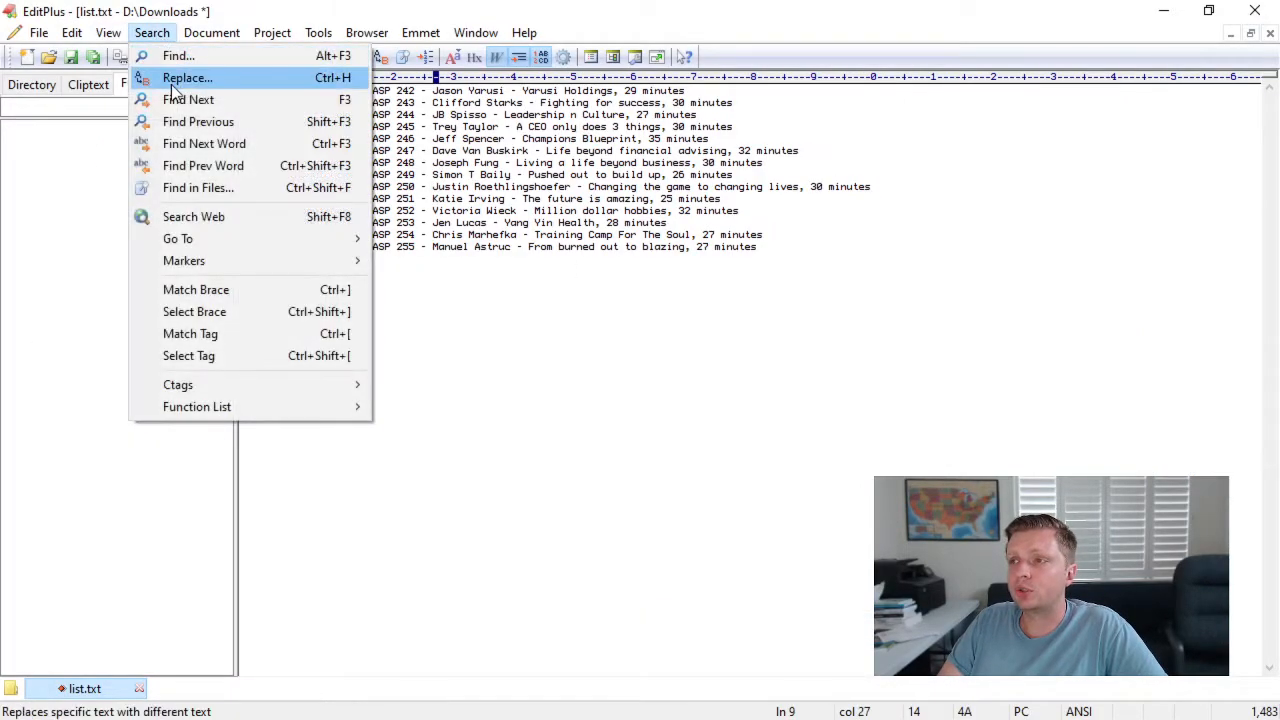
left_click(176, 79)
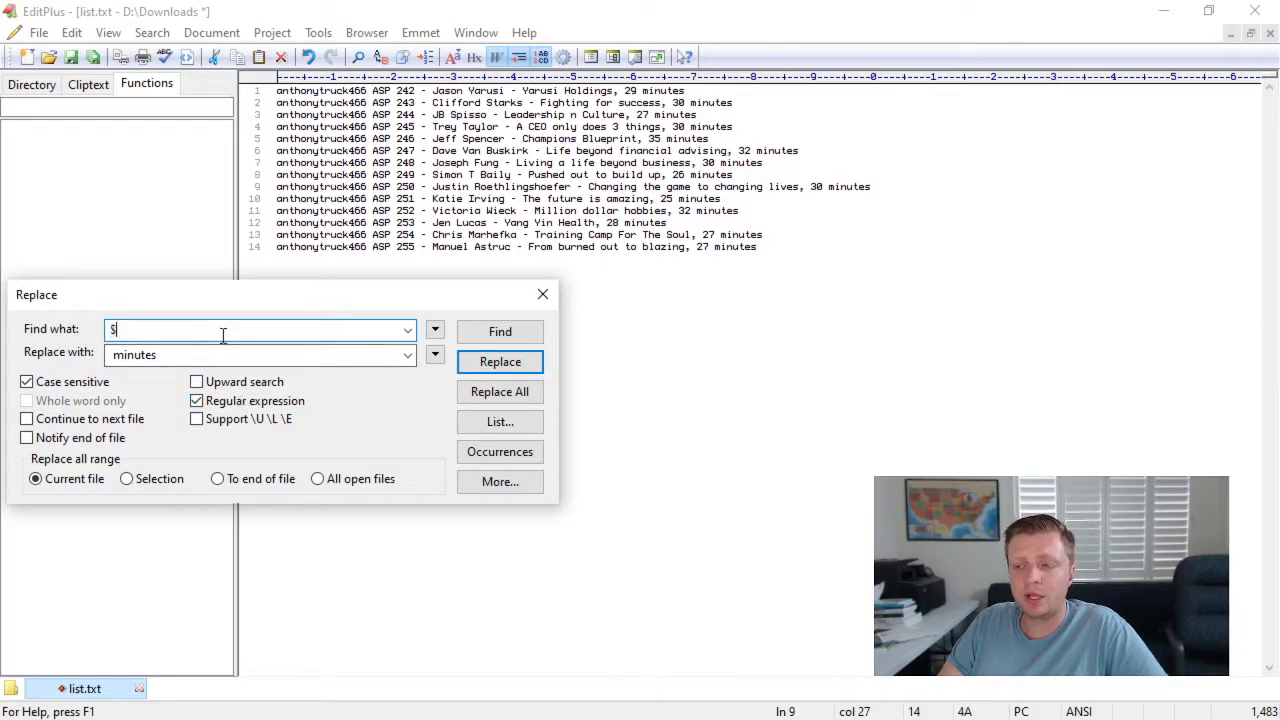
left_click(110, 329)
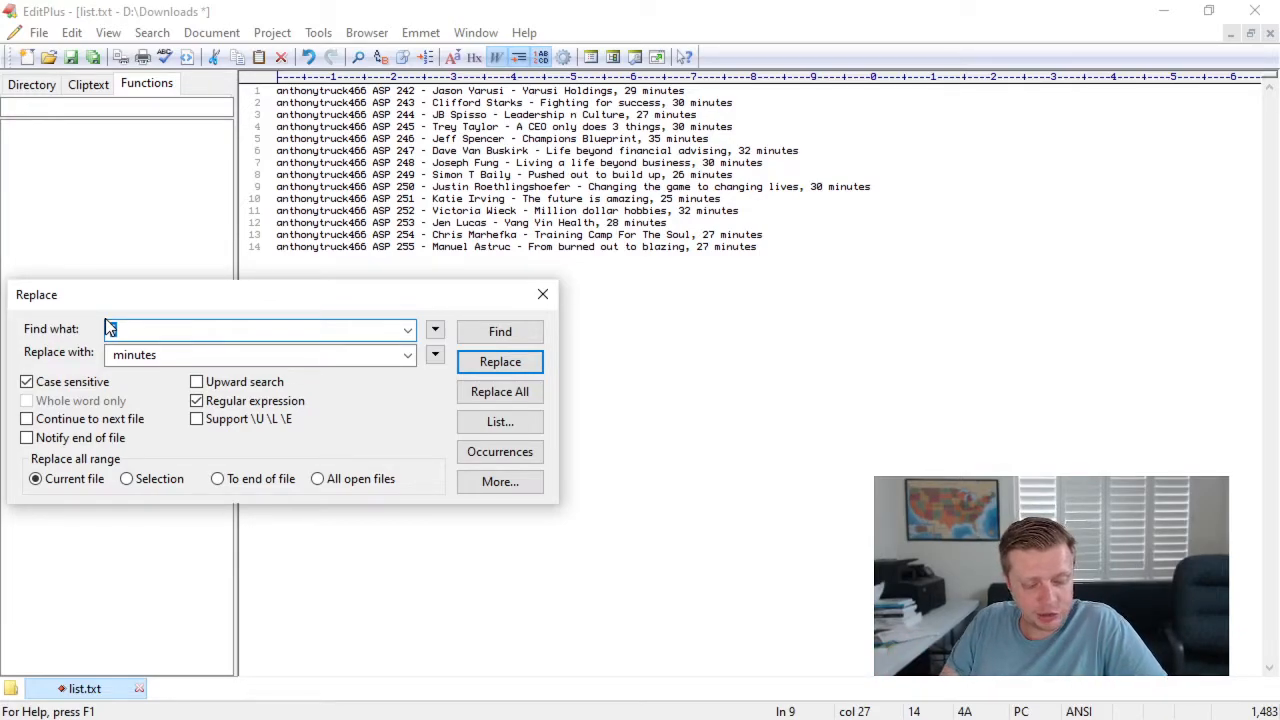
left_click_drag(110, 329, 187, 328)
type("^")
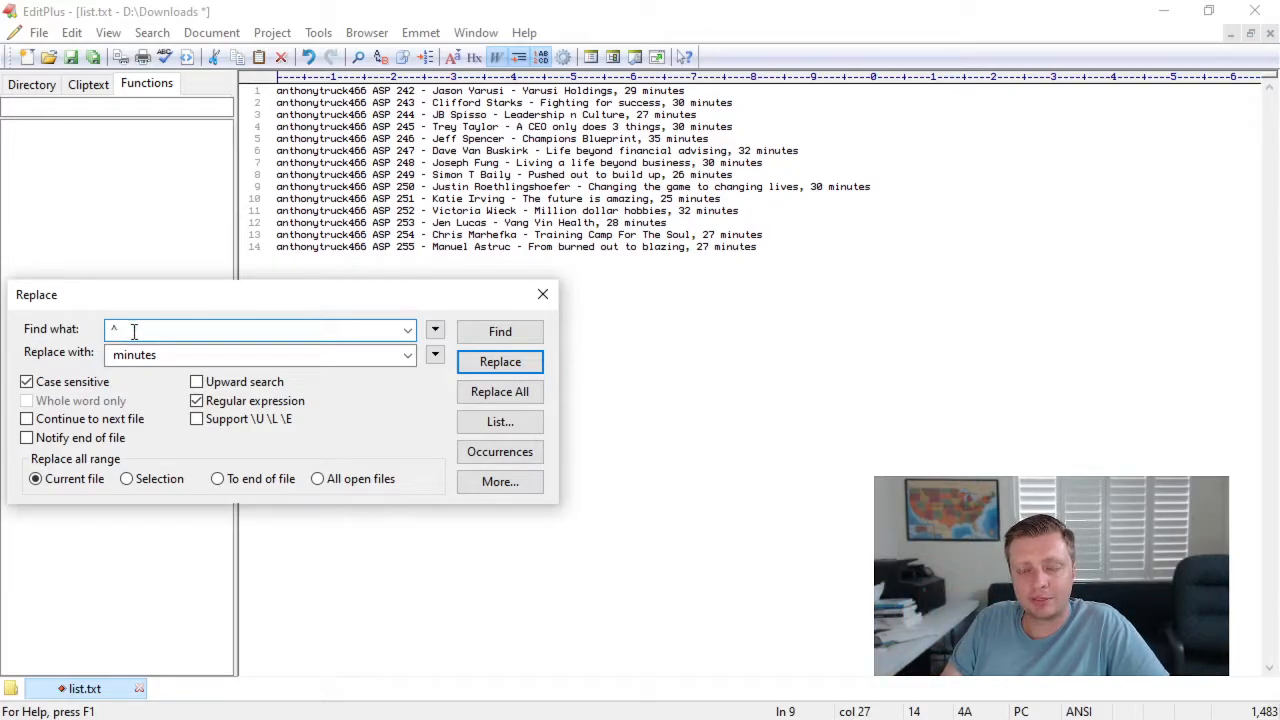
key("BackSpace")
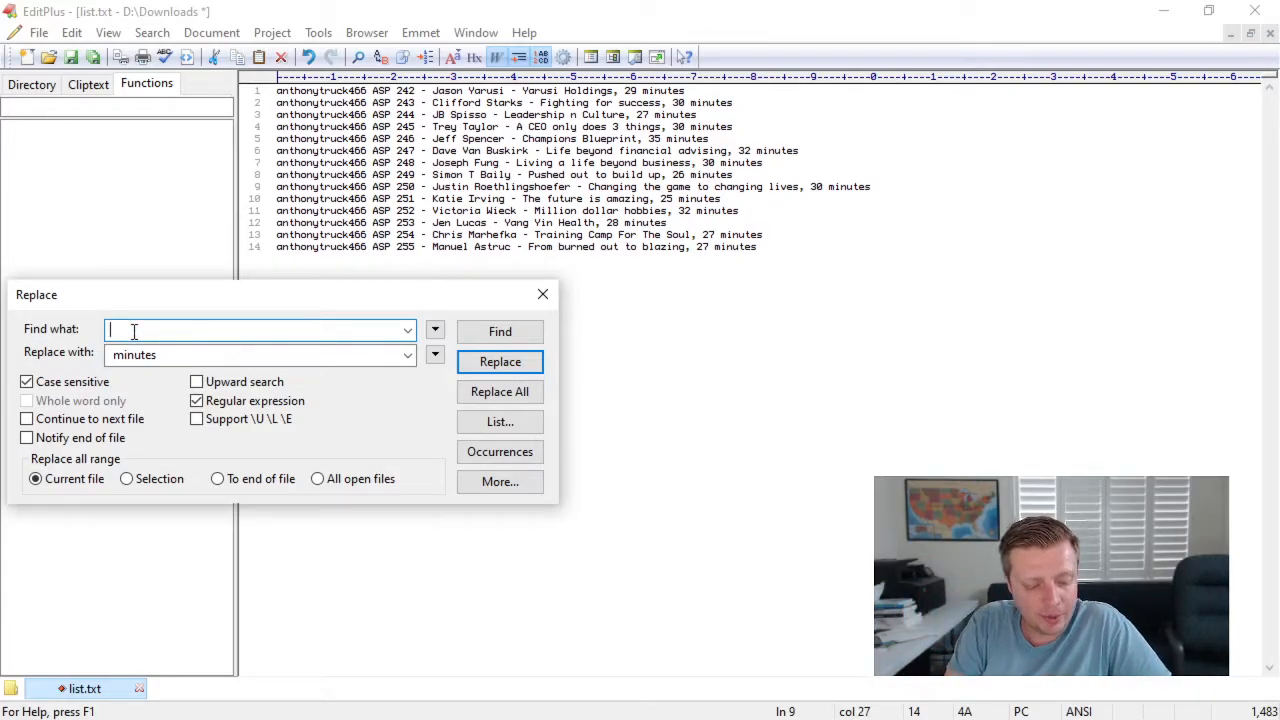
type("$")
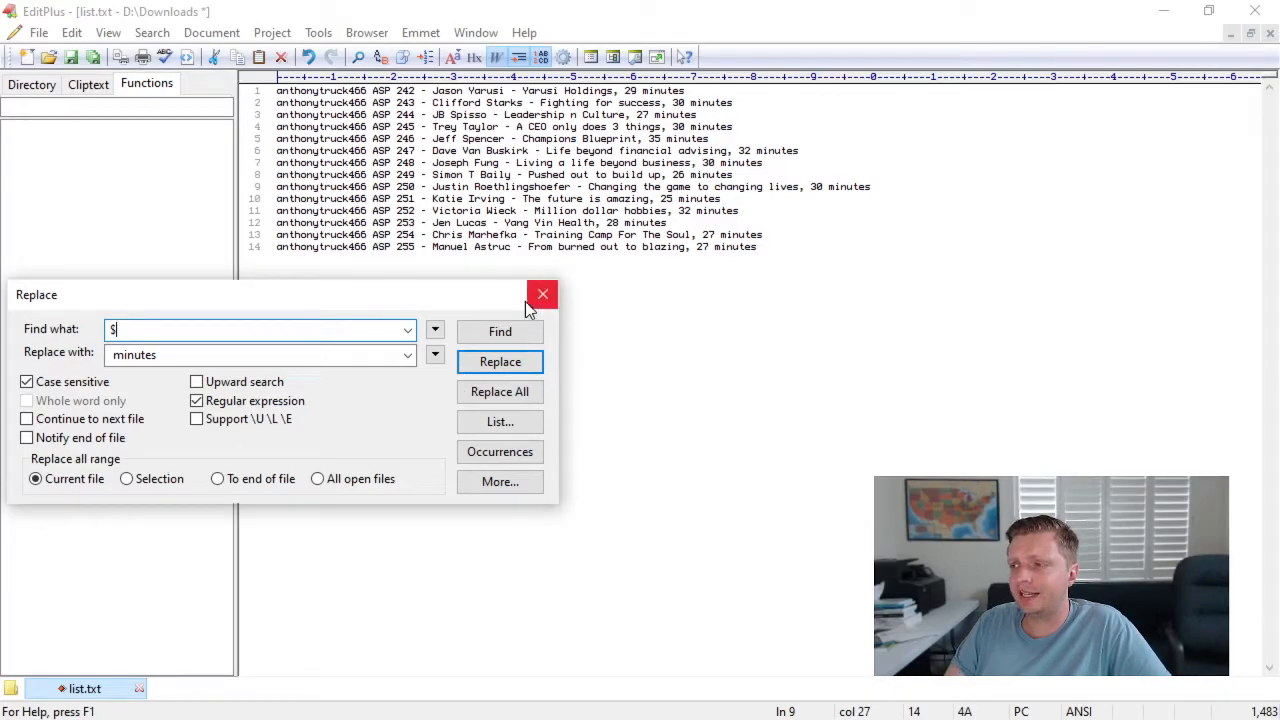
left_click(542, 294)
left_click(552, 289)
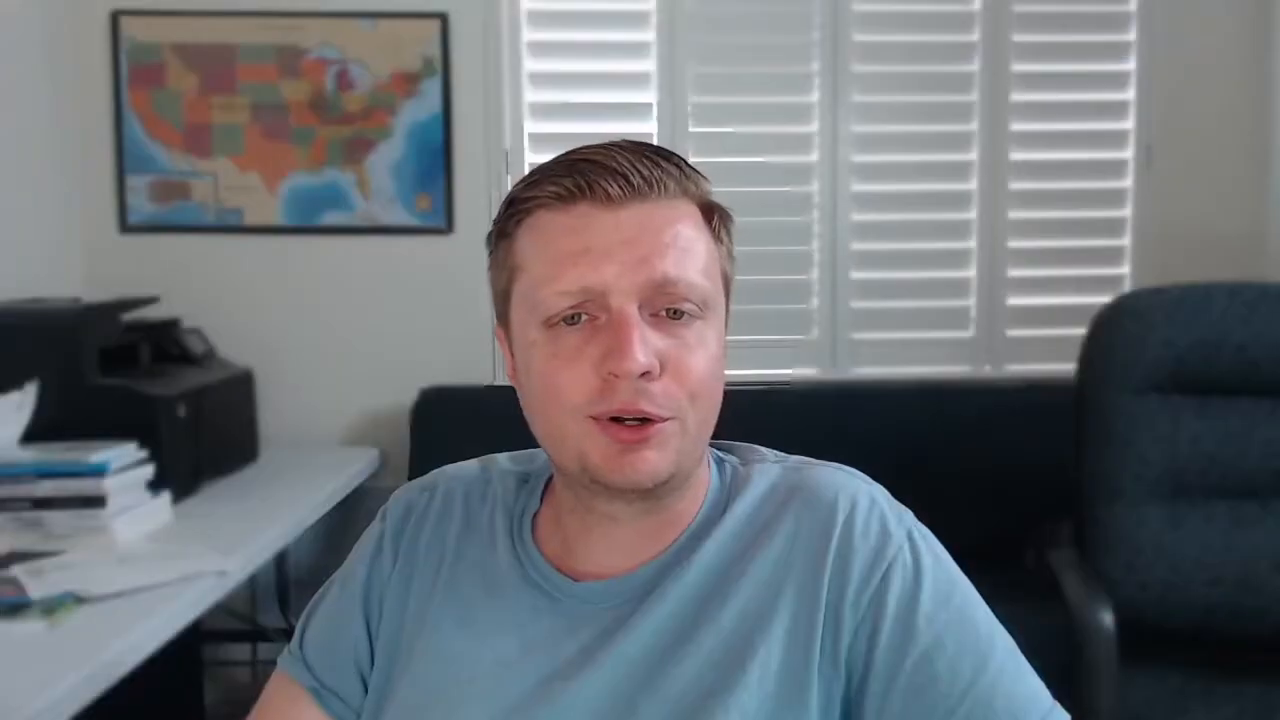